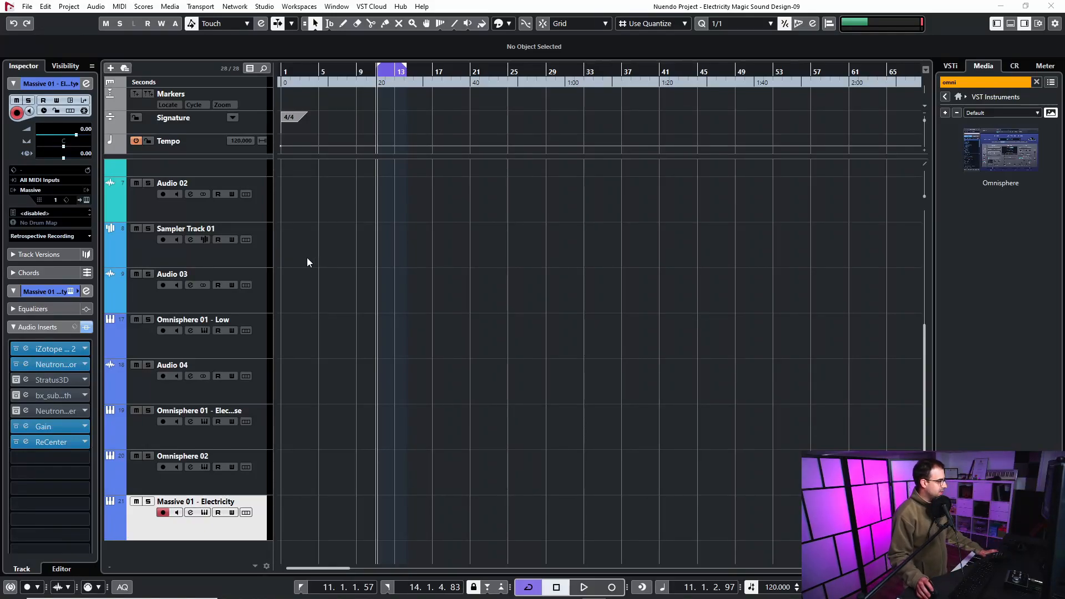
Inspect the existing Omnisphere patch on the "Omnisphere 01 - Low" track and close its instrument window.
{"action": "left_click", "coordinate": [157, 346]}
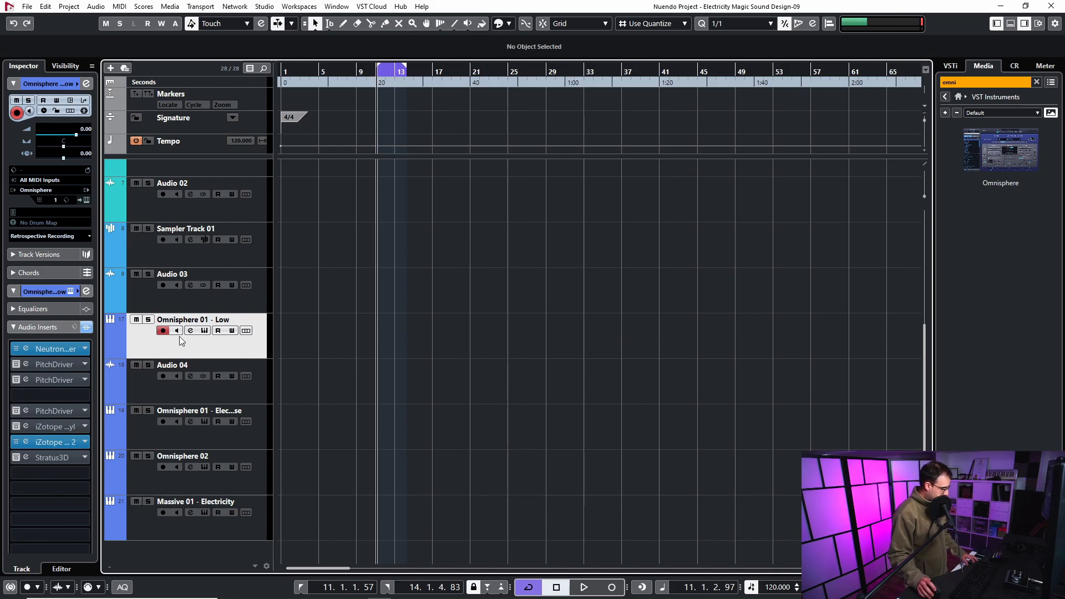
{"action": "left_click", "coordinate": [86, 200]}
{"action": "left_click", "coordinate": [537, 244]}
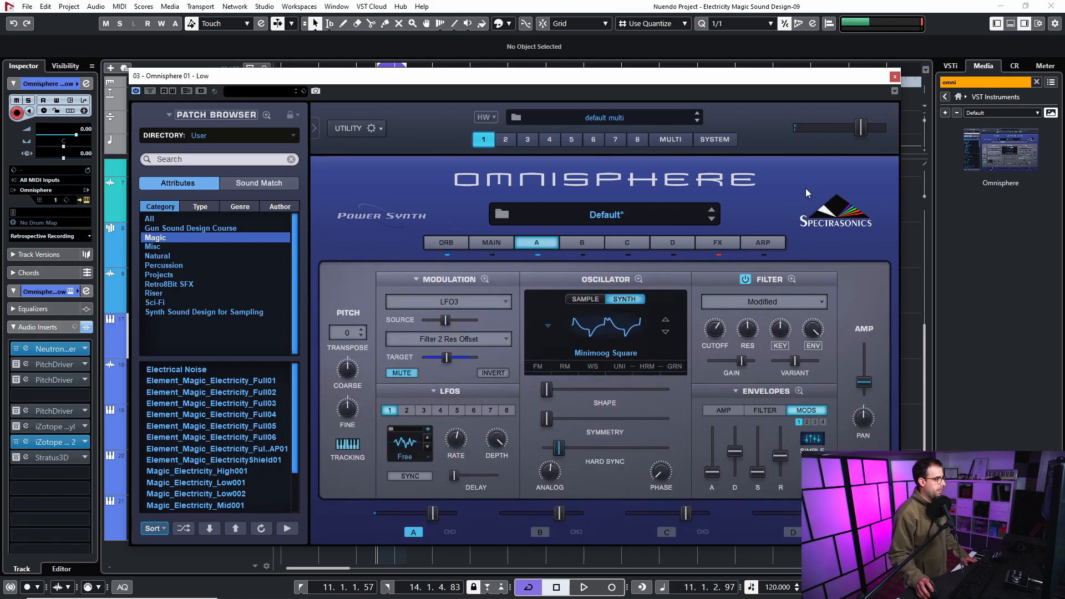
{"action": "left_click", "coordinate": [896, 79]}
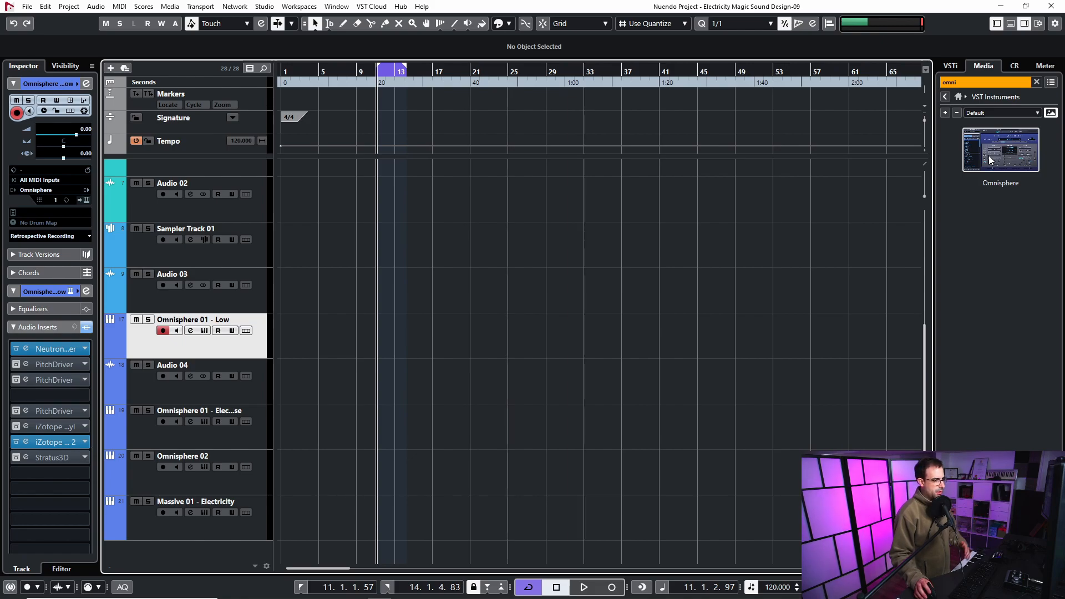
Add a new Omnisphere instrument track and set layer A's oscillator to the Little Phatty Momma Square waveform.
{"action": "left_click_drag", "start_coordinate": [995, 152], "coordinate": [239, 550]}
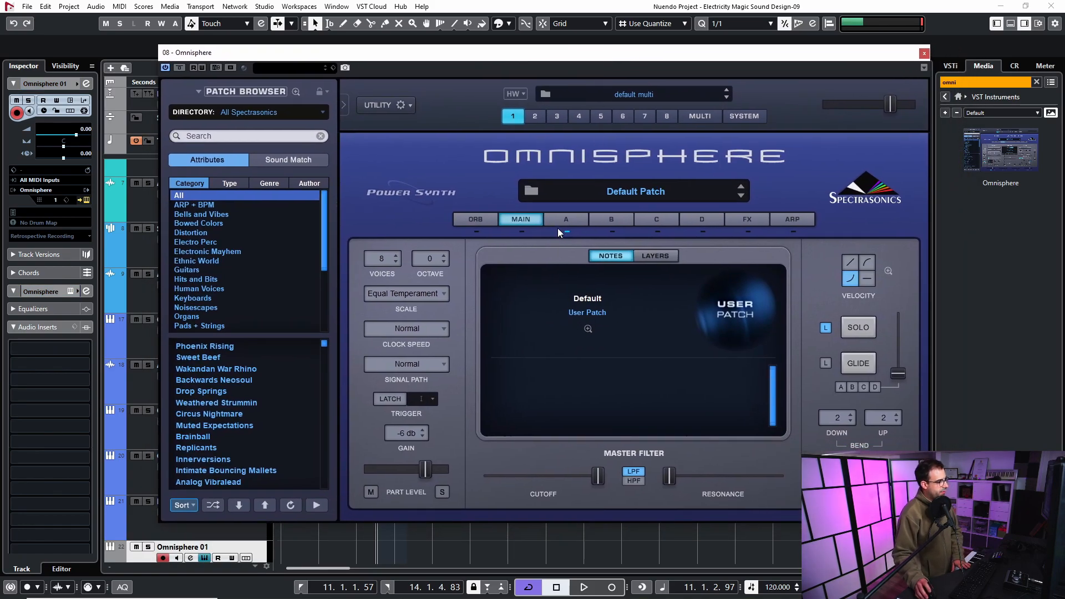
{"action": "left_click", "coordinate": [561, 221]}
{"action": "left_click", "coordinate": [600, 329]}
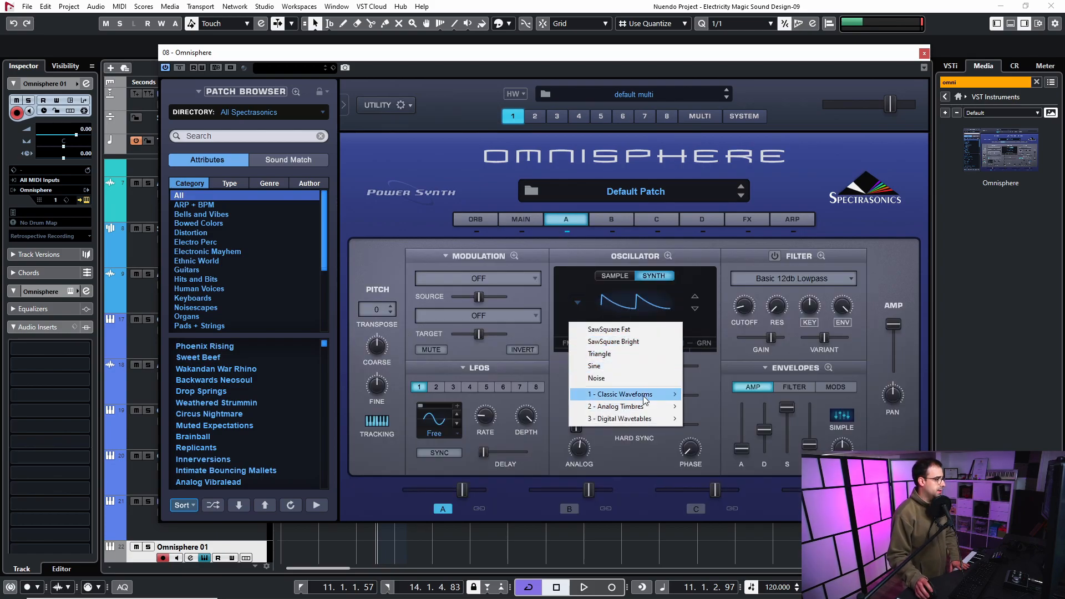
{"action": "mouse_move", "coordinate": [642, 394]}
{"action": "mouse_move", "coordinate": [708, 424]}
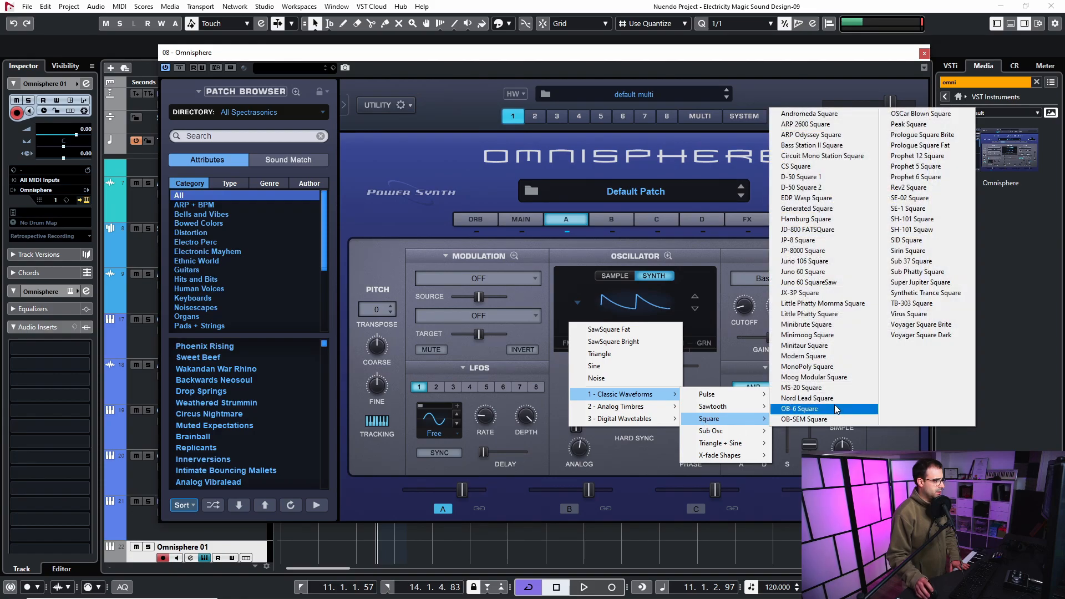
{"action": "left_click", "coordinate": [826, 307]}
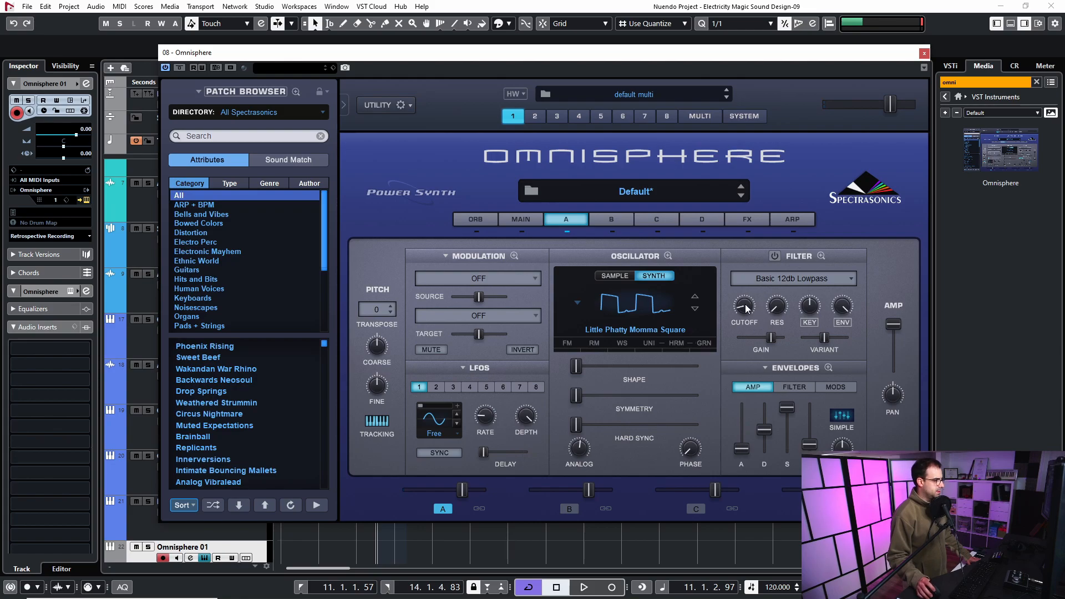
Modulate layer A's amplitude with LFO1, lowering the target level to about the middle and giving the LFO an irregular waveform and faster rate.
{"action": "right_click", "coordinate": [894, 325]}
{"action": "mouse_move", "coordinate": [960, 353]}
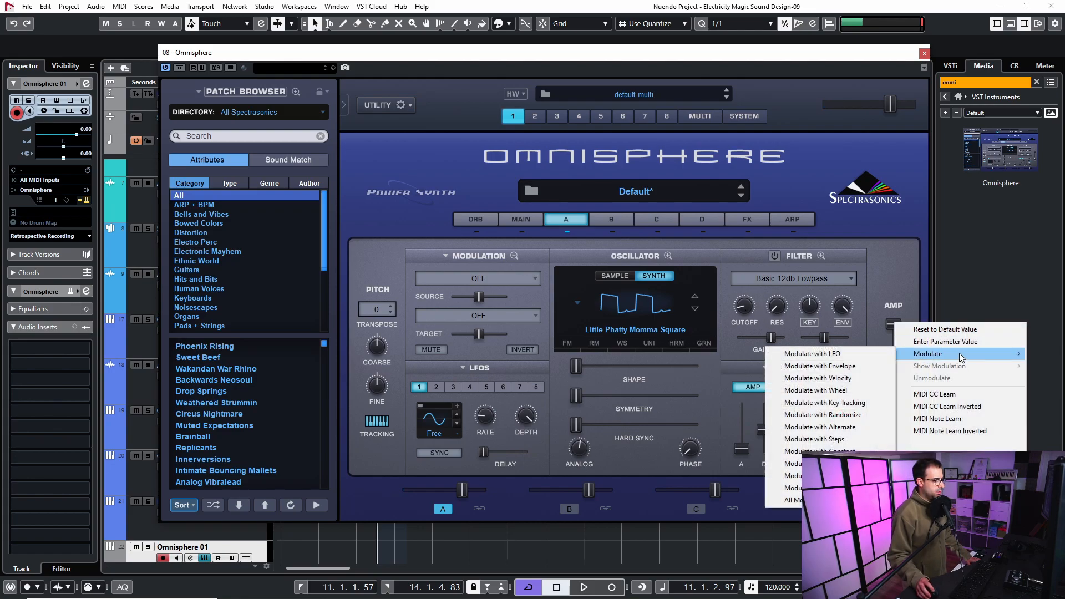
{"action": "left_click", "coordinate": [861, 356]}
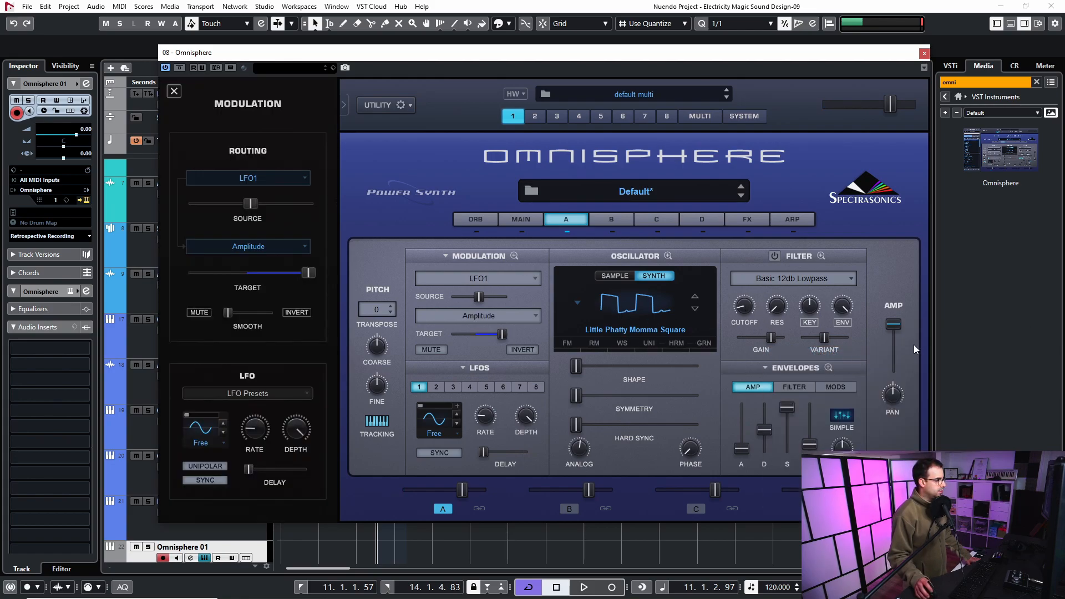
{"action": "left_click_drag", "start_coordinate": [316, 273], "coordinate": [253, 272]}
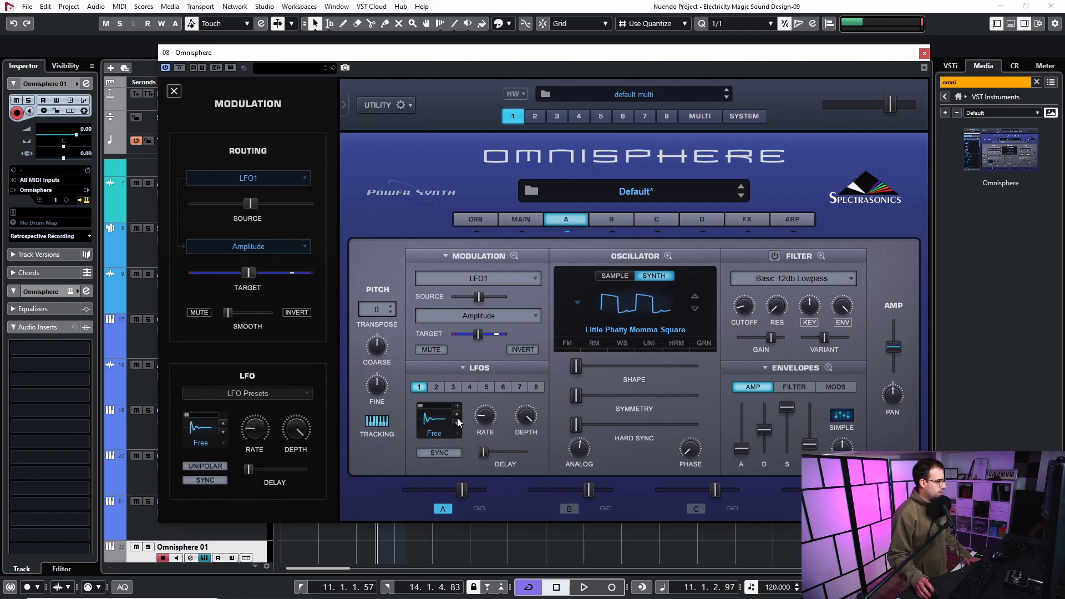
{"action": "left_click_drag", "start_coordinate": [491, 426], "coordinate": [491, 417]}
Fine-tune the source and target amounts of the LFO1 amplitude modulation around their midpoints and close the modulation settings.
{"action": "mouse_move", "coordinate": [251, 204]}
{"action": "left_mouse_down"}
{"action": "mouse_move", "coordinate": [221, 210]}
{"action": "mouse_move", "coordinate": [266, 209]}
{"action": "mouse_move", "coordinate": [243, 220]}
{"action": "mouse_move", "coordinate": [251, 222]}
{"action": "left_mouse_up"}
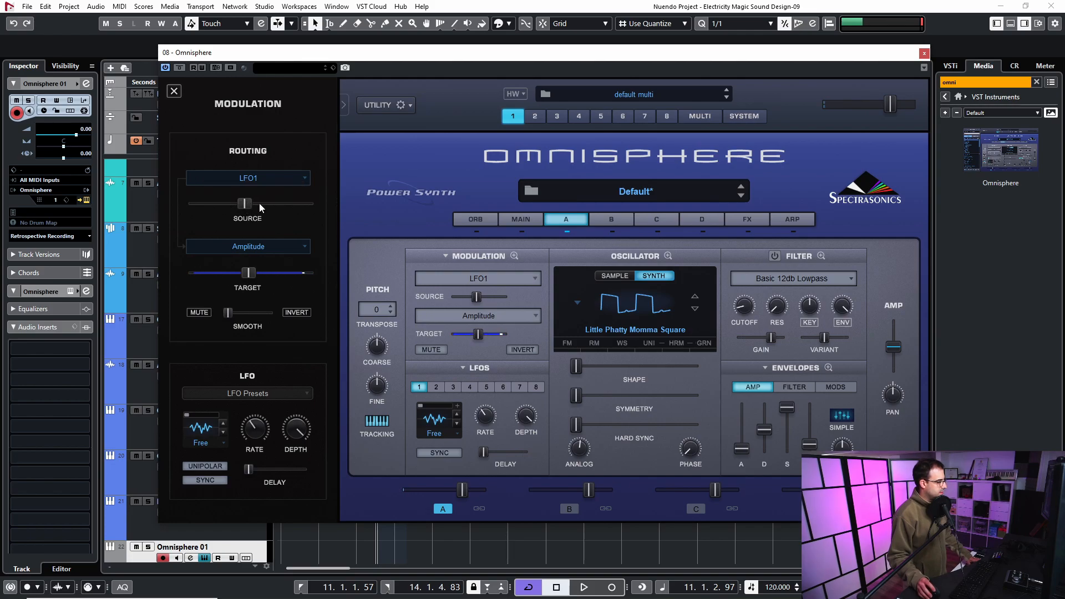
{"action": "left_click_drag", "start_coordinate": [244, 208], "coordinate": [243, 207]}
{"action": "left_click_drag", "start_coordinate": [249, 272], "coordinate": [252, 269]}
{"action": "left_click_drag", "start_coordinate": [247, 205], "coordinate": [249, 205]}
{"action": "left_click_drag", "start_coordinate": [249, 272], "coordinate": [248, 275]}
{"action": "left_click_drag", "start_coordinate": [245, 206], "coordinate": [251, 204]}
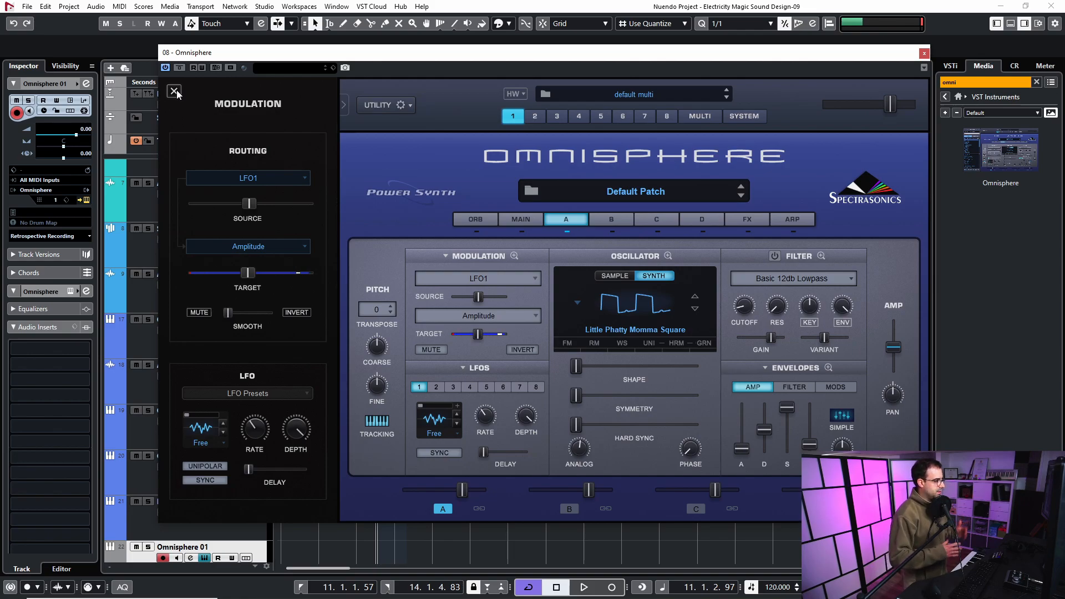
{"action": "left_click", "coordinate": [175, 92]}
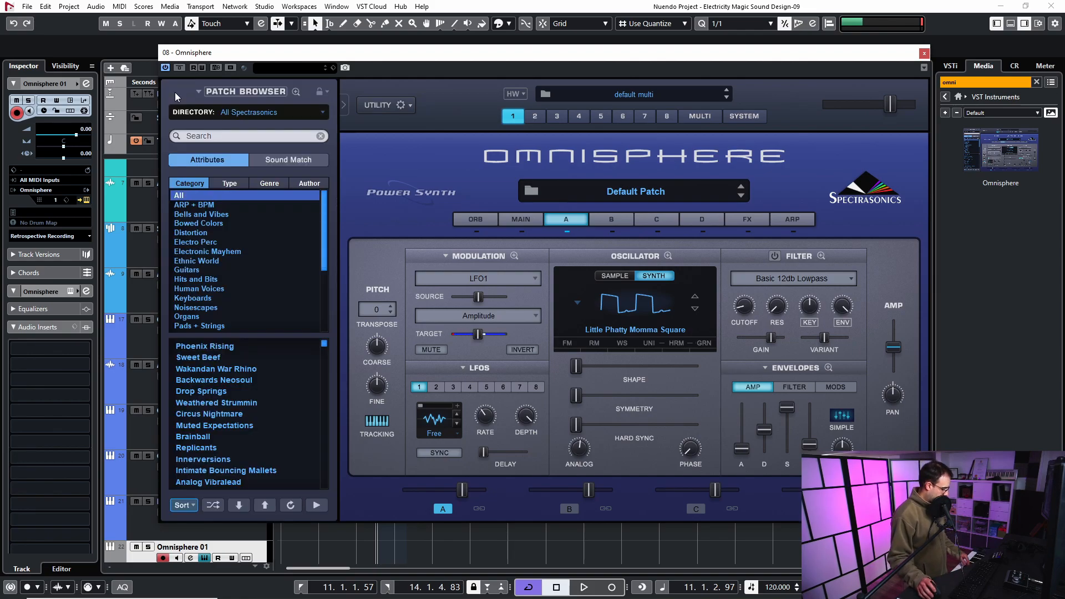
Turn on layer A's filter section and route its two filters in parallel.
{"action": "mouse_move", "coordinate": [577, 427]}
{"action": "left_mouse_down"}
{"action": "mouse_move", "coordinate": [589, 431]}
{"action": "mouse_move", "coordinate": [559, 431]}
{"action": "left_mouse_up"}
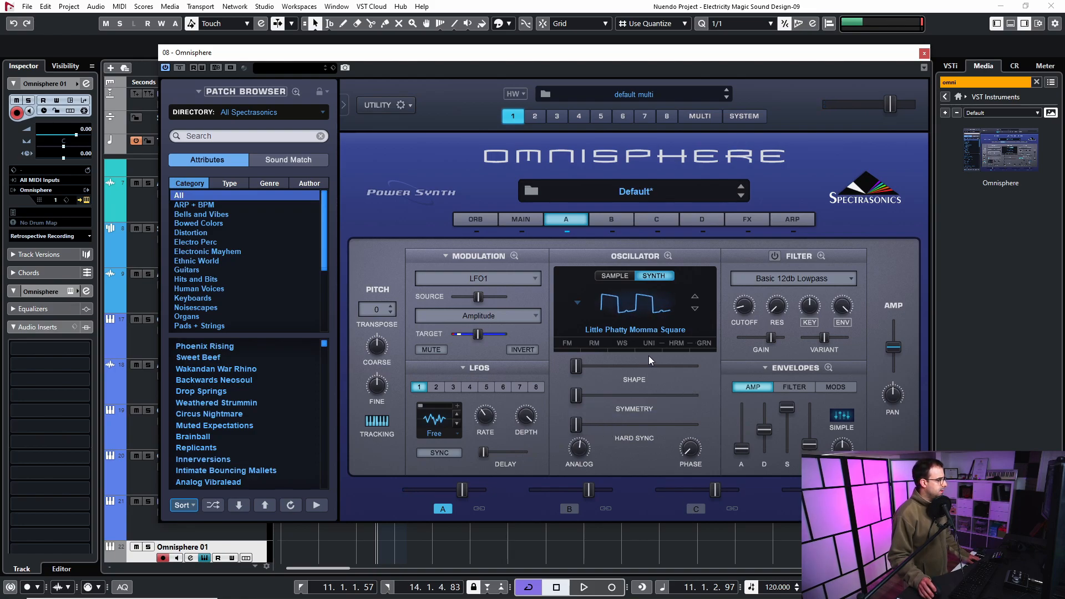
{"action": "left_click", "coordinate": [822, 254]}
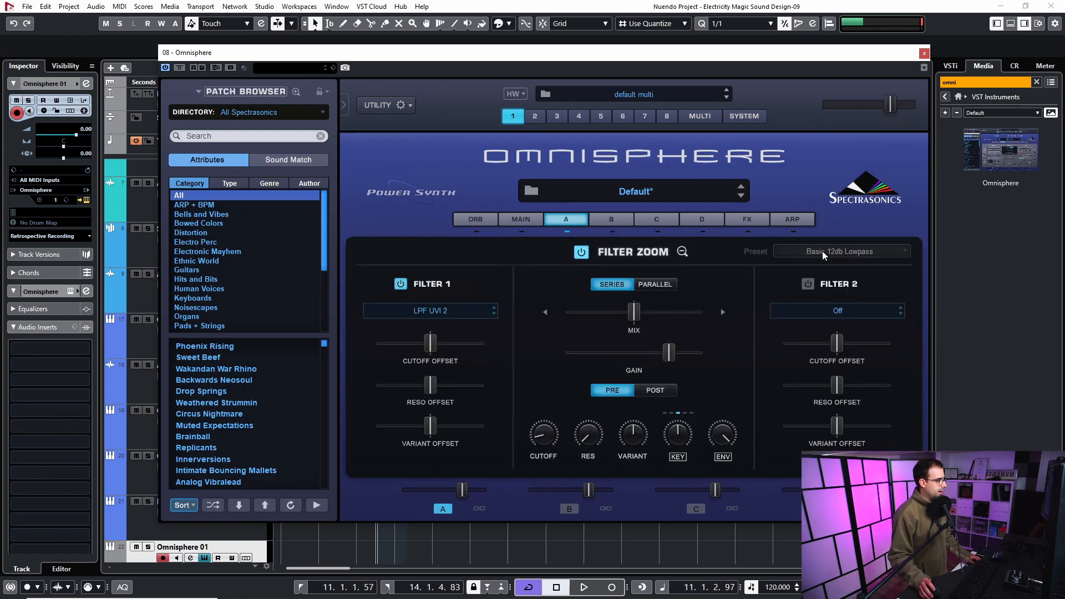
{"action": "left_click", "coordinate": [656, 286]}
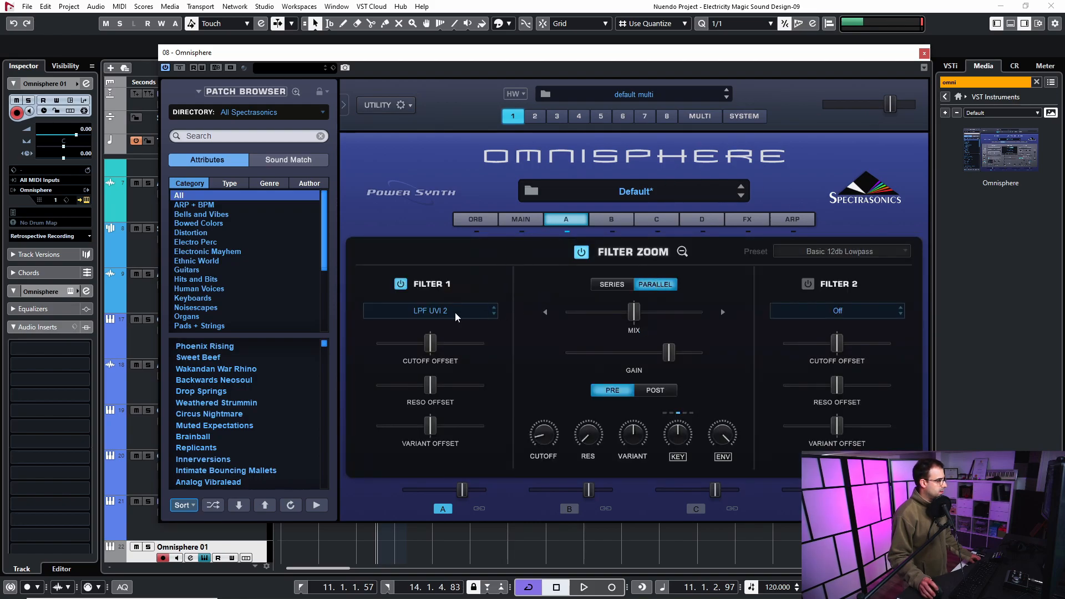
{"action": "left_click", "coordinate": [473, 311]}
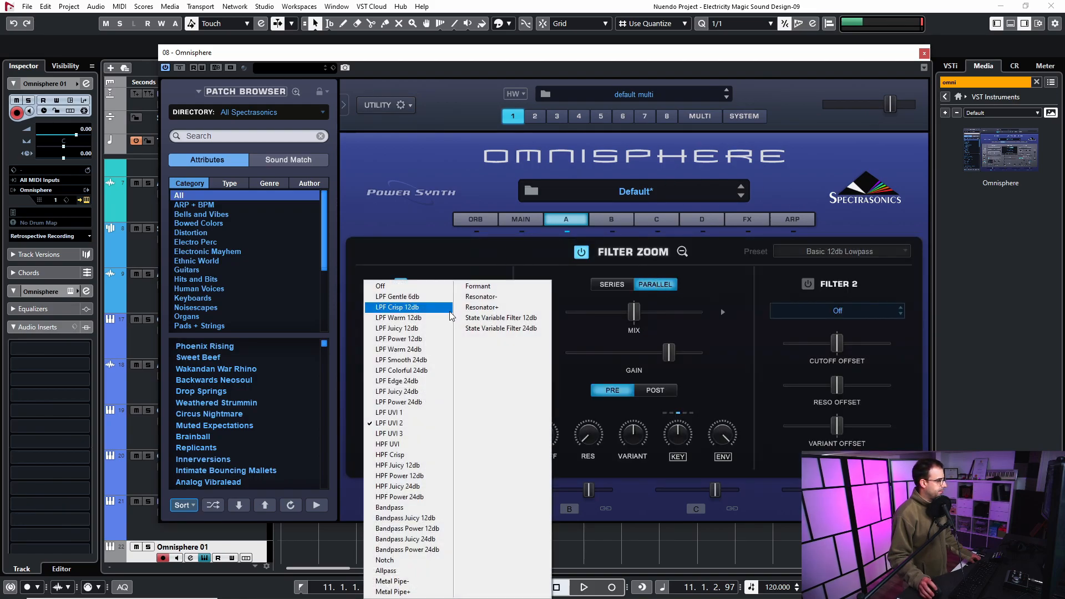
{"action": "left_click", "coordinate": [587, 254]}
{"action": "left_click", "coordinate": [683, 251]}
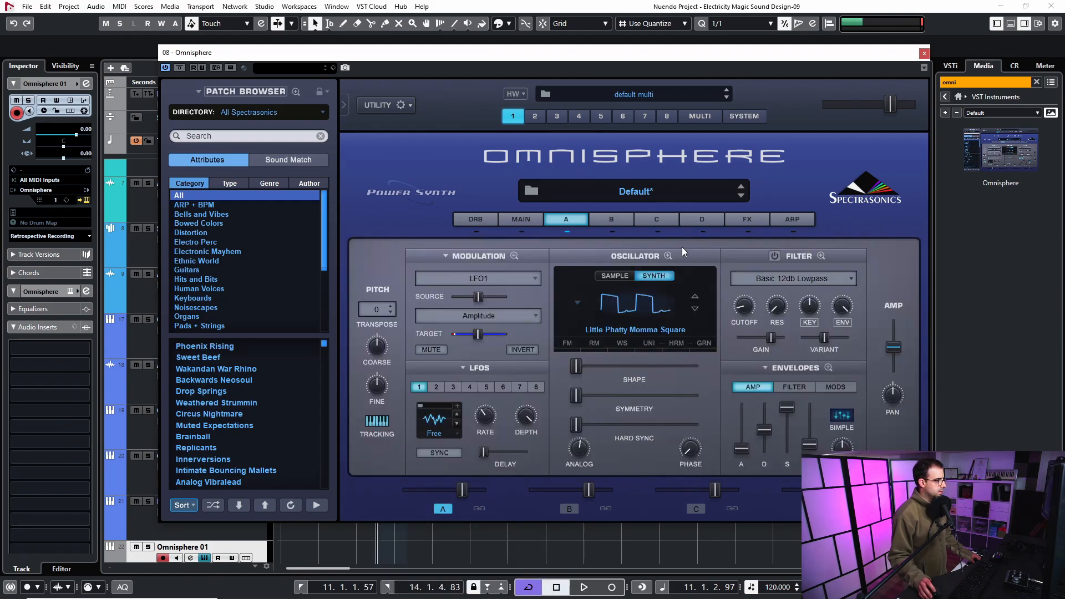
Load the Resonator+ specialty filter preset, compare it with the filter bypassed, and adjust its cutoff and resonance.
{"action": "left_click", "coordinate": [827, 278]}
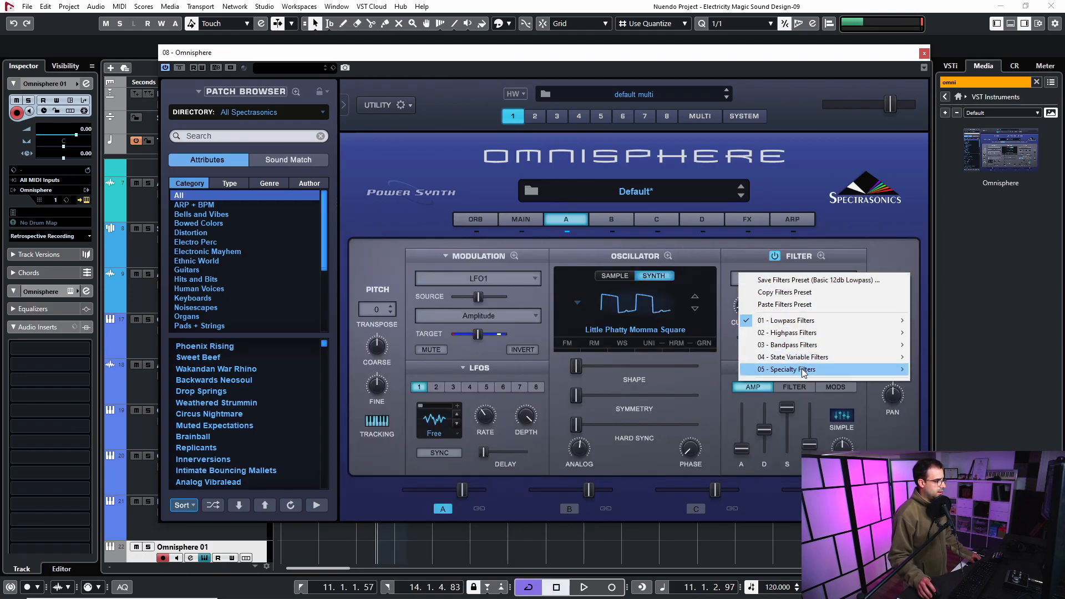
{"action": "mouse_move", "coordinate": [801, 369]}
{"action": "left_click", "coordinate": [670, 75]}
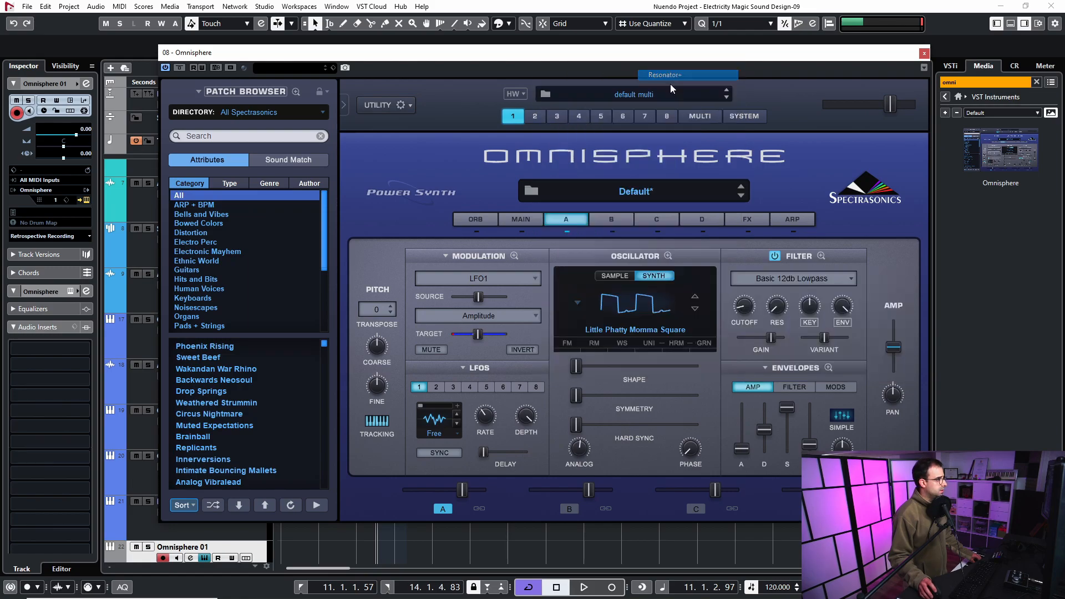
{"action": "left_click_drag", "start_coordinate": [743, 305], "coordinate": [741, 317]}
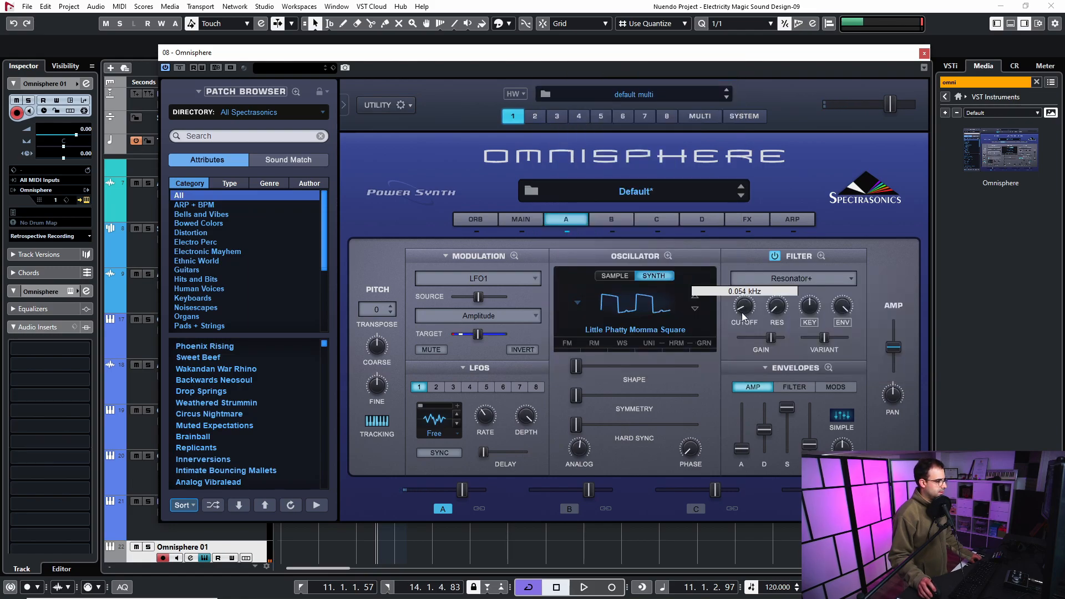
{"action": "left_click", "coordinate": [775, 256]}
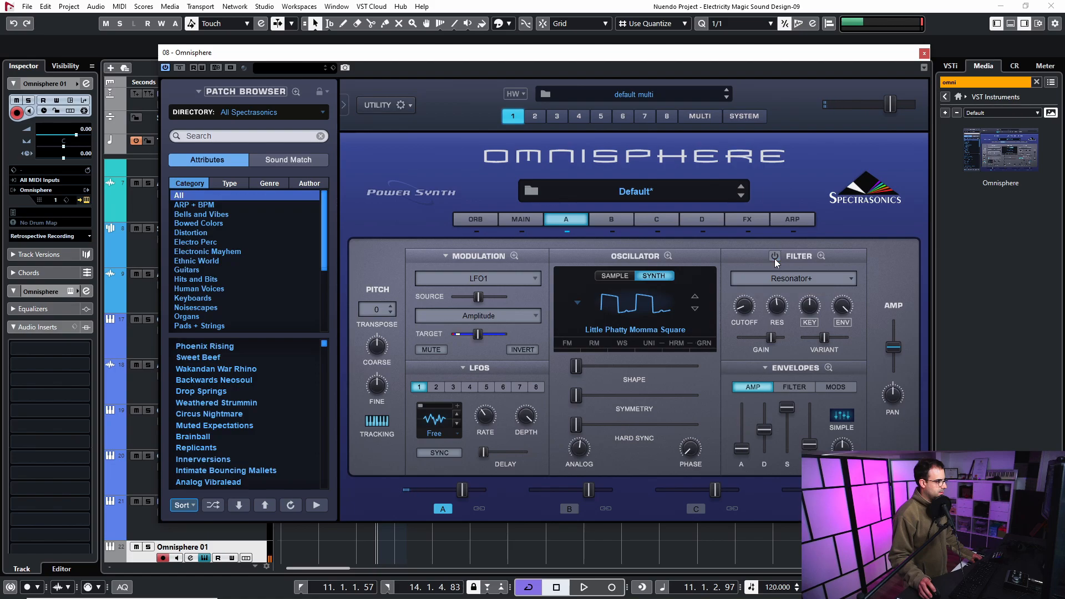
{"action": "left_click", "coordinate": [774, 256]}
{"action": "left_click_drag", "start_coordinate": [744, 305], "coordinate": [746, 275]}
Enable Filter 2 as a Notch filter and raise its cutoff and resonance offsets.
{"action": "left_click", "coordinate": [821, 256]}
{"action": "left_click", "coordinate": [808, 284]}
{"action": "left_click", "coordinate": [819, 314]}
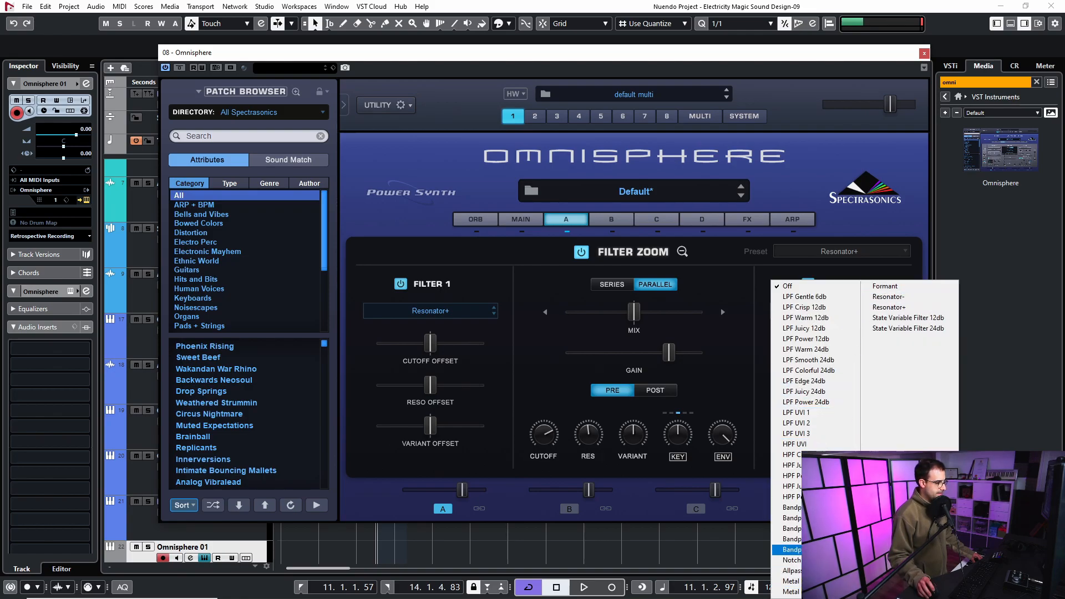
{"action": "left_click", "coordinate": [816, 560]}
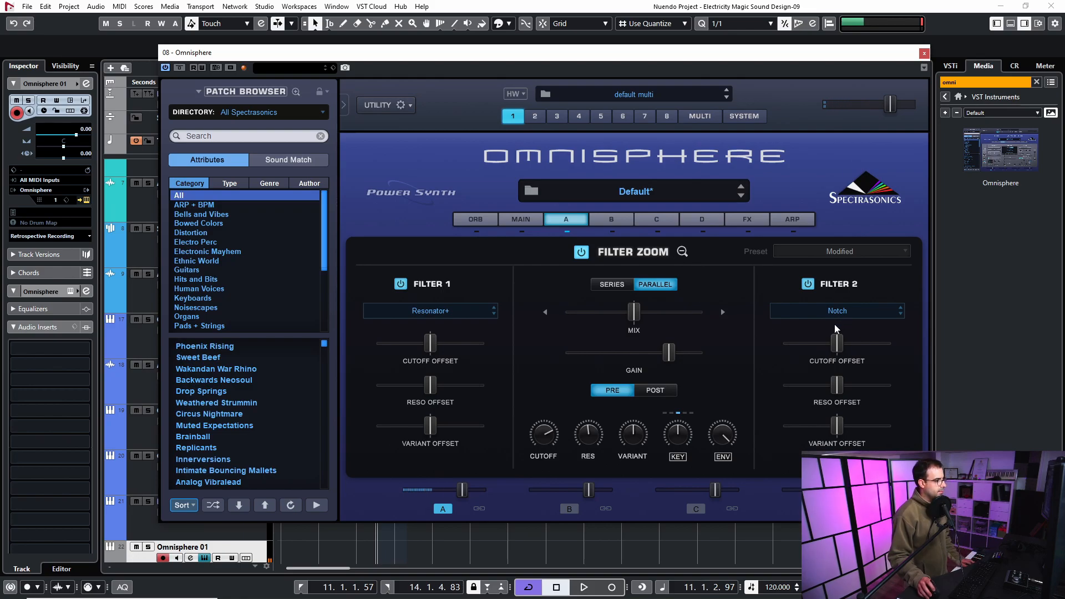
{"action": "mouse_move", "coordinate": [846, 344]}
{"action": "left_mouse_down"}
{"action": "mouse_move", "coordinate": [870, 344]}
{"action": "mouse_move", "coordinate": [840, 344]}
{"action": "left_mouse_up"}
{"action": "left_click_drag", "start_coordinate": [842, 391], "coordinate": [867, 390]}
{"action": "left_click_drag", "start_coordinate": [838, 341], "coordinate": [866, 339]}
Switch Filter 2 to Allpass, lower its cutoff and resonance offsets, and close the filter detail view.
{"action": "left_click", "coordinate": [901, 314]}
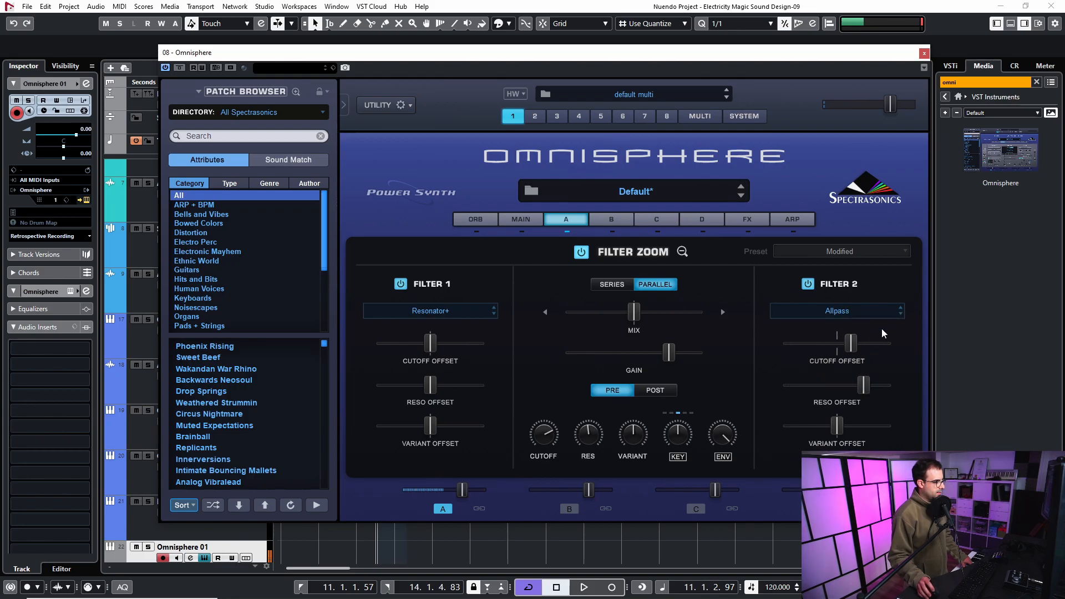
{"action": "left_click_drag", "start_coordinate": [853, 350], "coordinate": [798, 351]}
{"action": "left_click_drag", "start_coordinate": [867, 390], "coordinate": [843, 390]}
{"action": "left_click", "coordinate": [683, 252]}
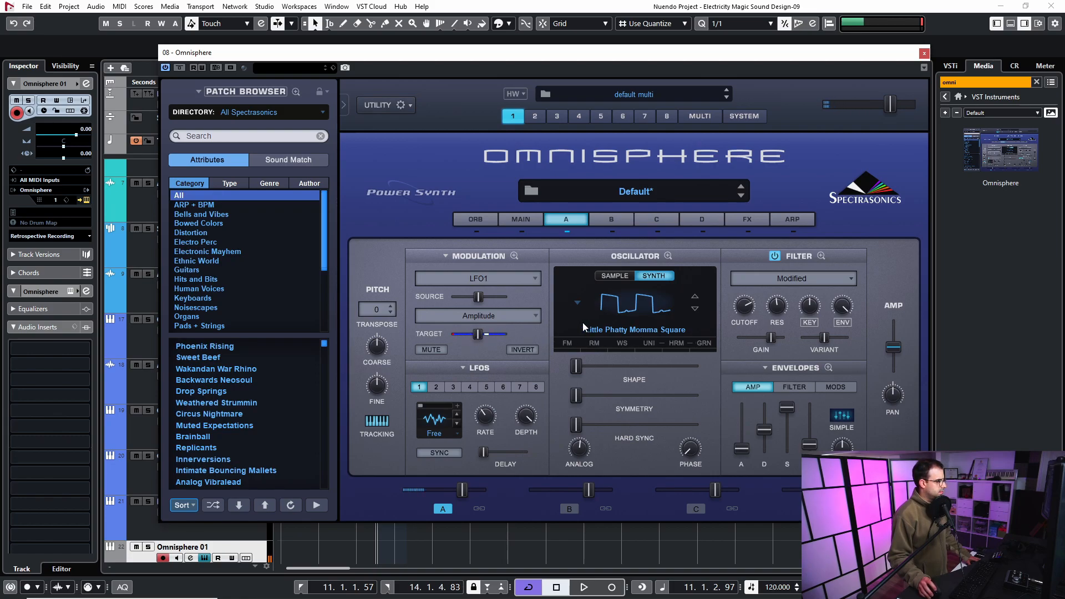
Fine-tune layer A's main filter with resonance at about 0.5 and a lower cutoff.
{"action": "left_click_drag", "start_coordinate": [780, 308], "coordinate": [778, 314]}
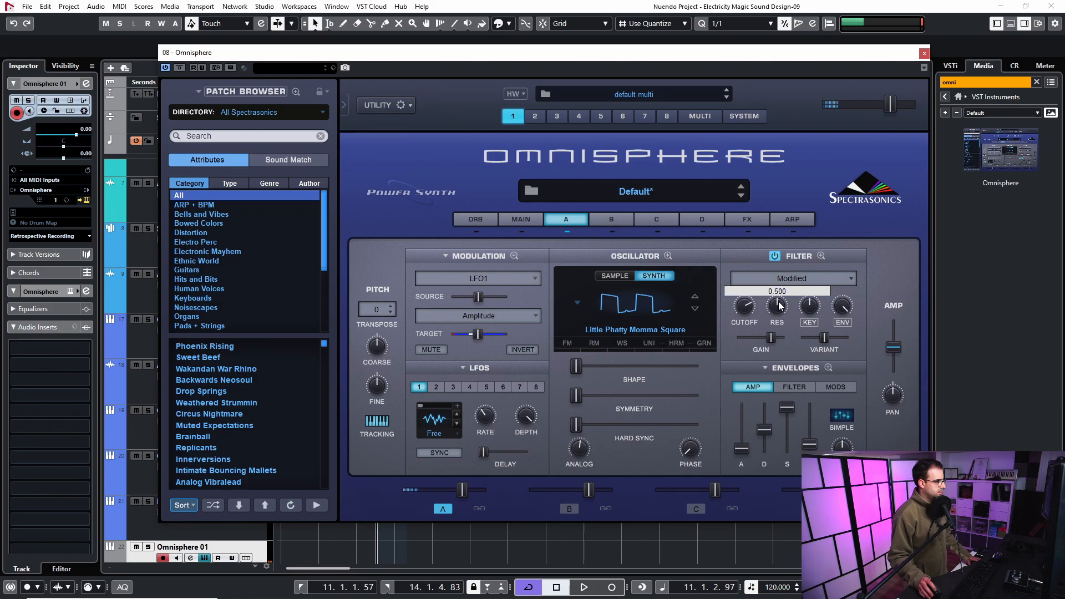
{"action": "left_click_drag", "start_coordinate": [744, 311], "coordinate": [737, 339]}
{"action": "left_click_drag", "start_coordinate": [746, 303], "coordinate": [743, 346]}
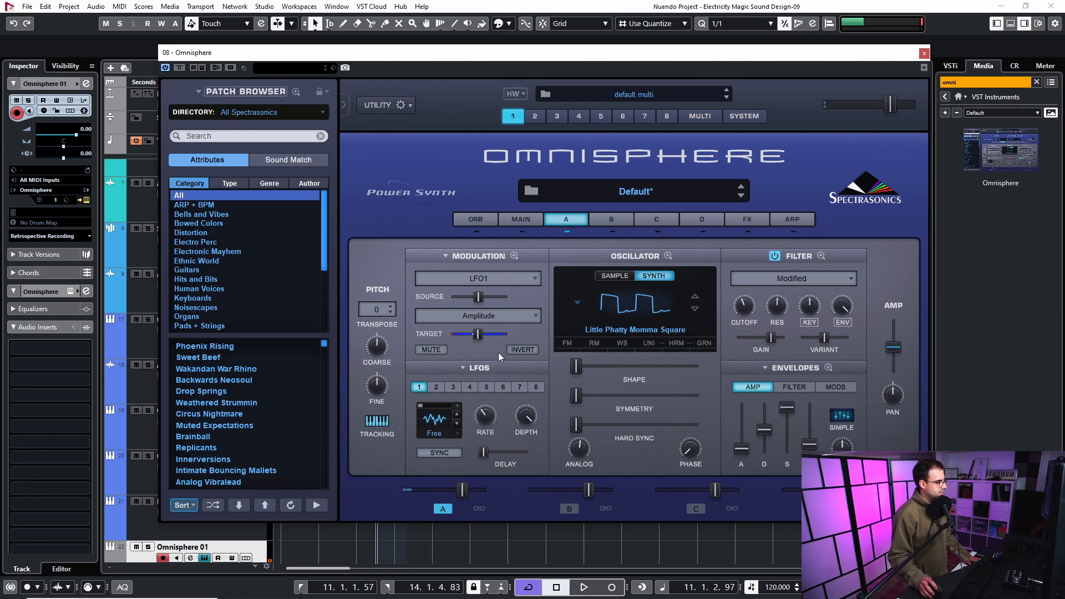
Raise layer A's hard sync slightly and enable the oscillator's waveshaper with shaper type 4 and a frequency of 0.373.
{"action": "left_click_drag", "start_coordinate": [577, 425], "coordinate": [587, 433]}
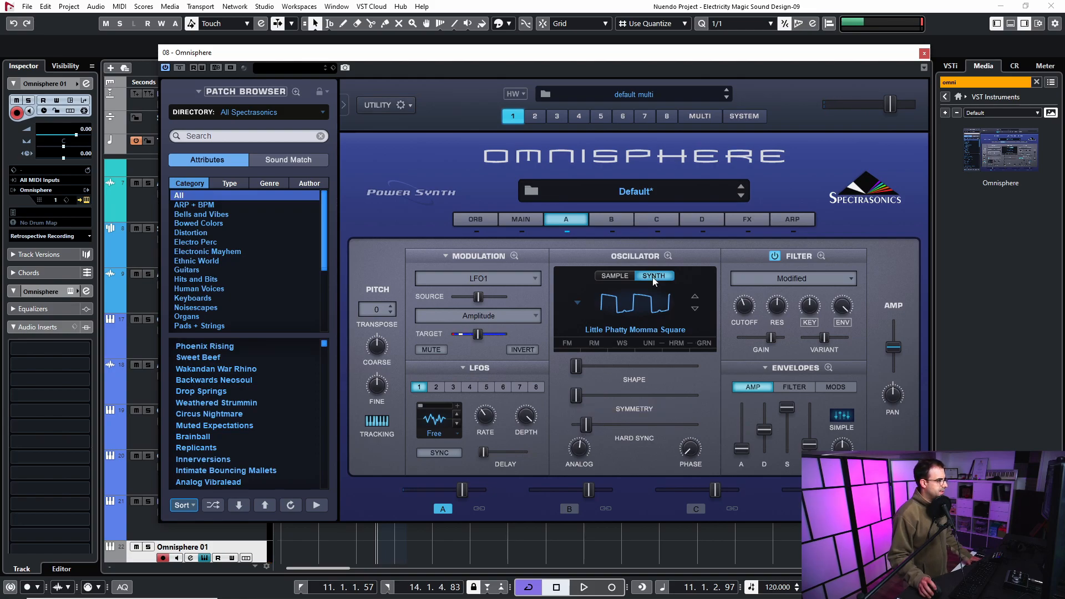
{"action": "left_click", "coordinate": [622, 343]}
{"action": "left_click", "coordinate": [578, 298]}
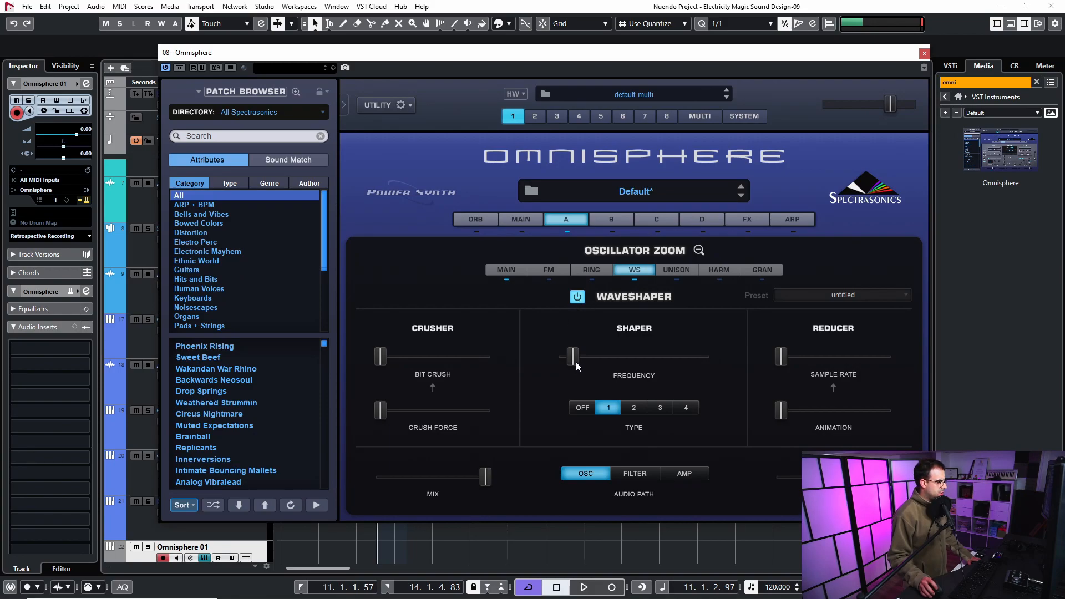
{"action": "left_click", "coordinate": [687, 408]}
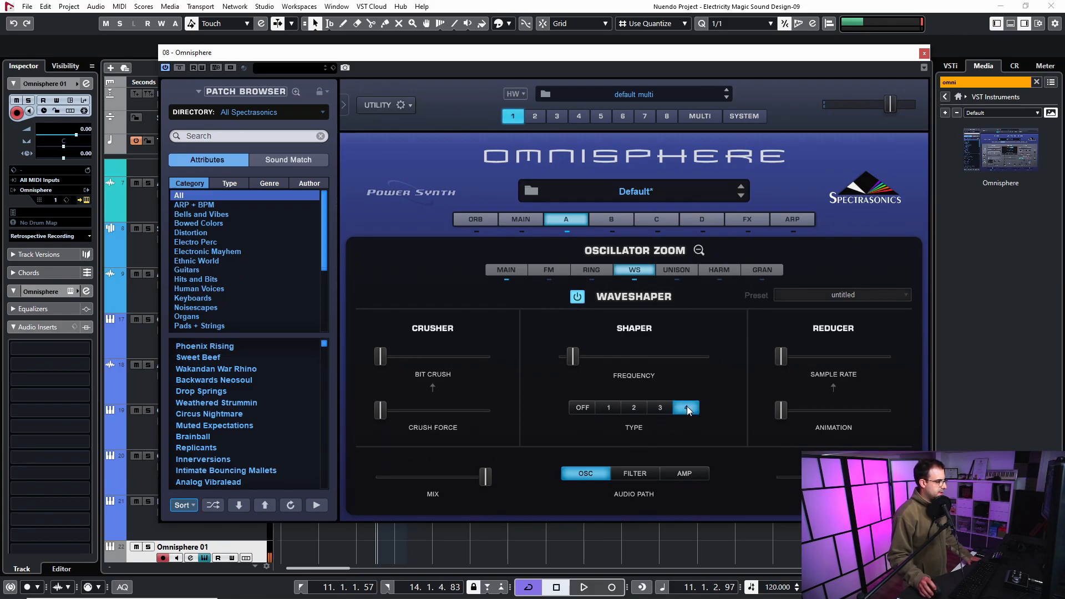
{"action": "left_click_drag", "start_coordinate": [578, 361], "coordinate": [619, 362]}
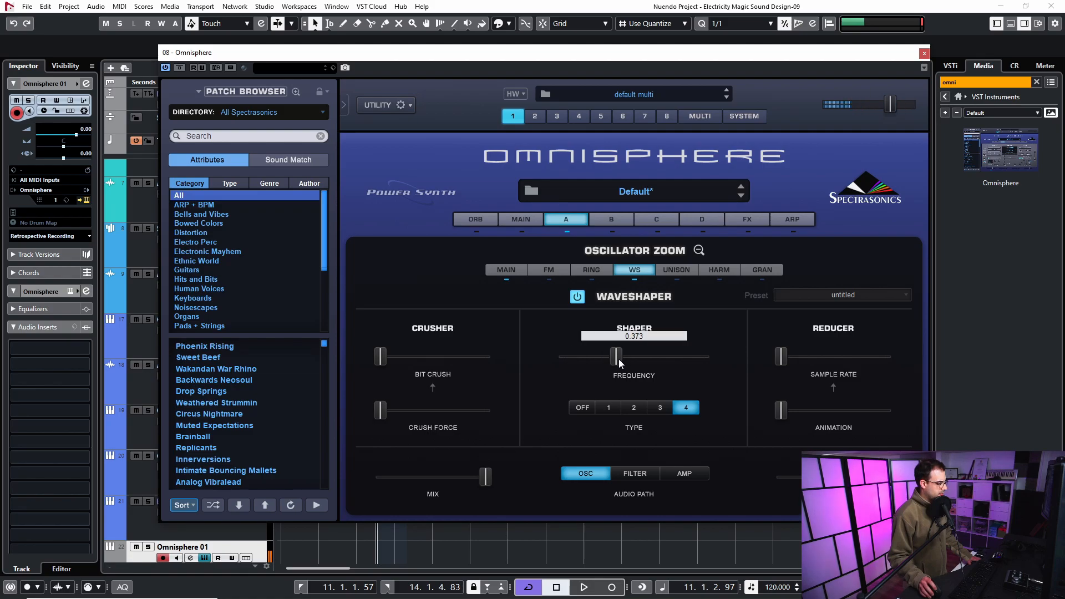
{"action": "left_click", "coordinate": [699, 250]}
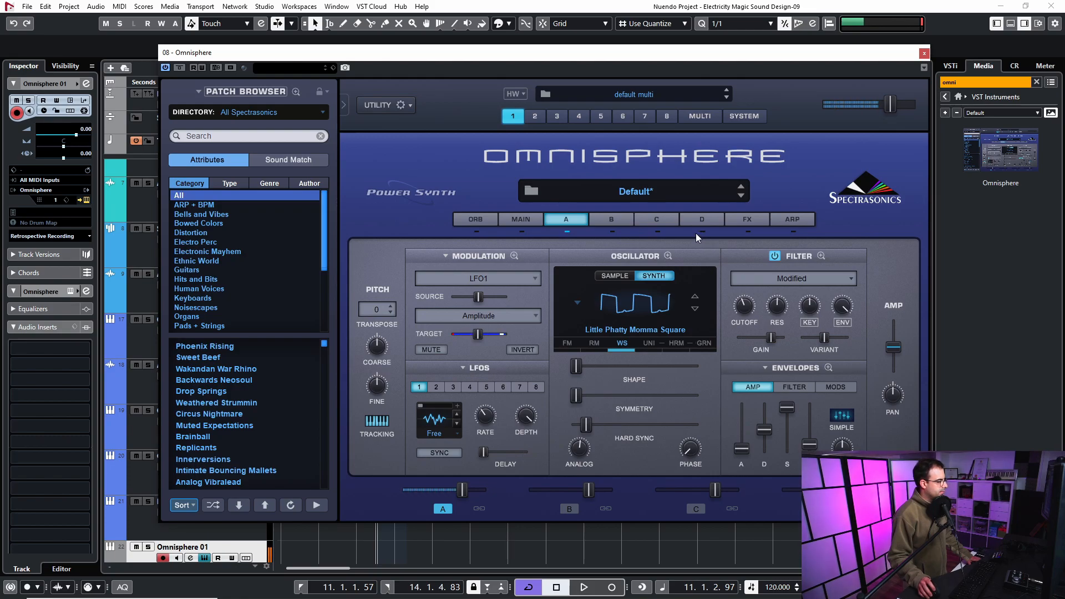
Slightly adjust the amount of LFO1's modulation of layer A's amplitude.
{"action": "left_click_drag", "start_coordinate": [478, 335], "coordinate": [479, 334]}
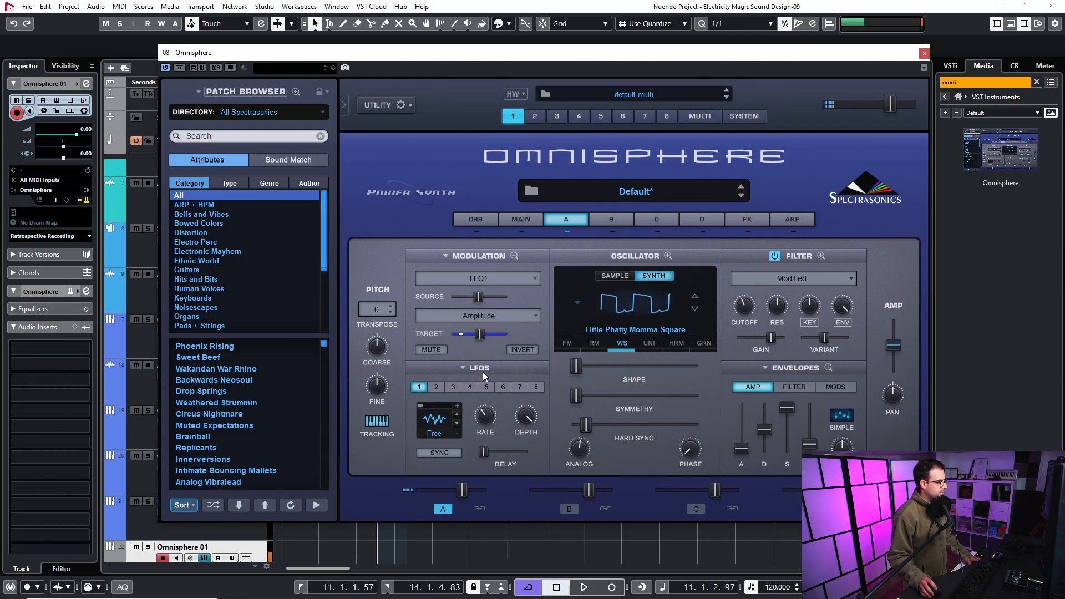
{"action": "mouse_move", "coordinate": [524, 422]}
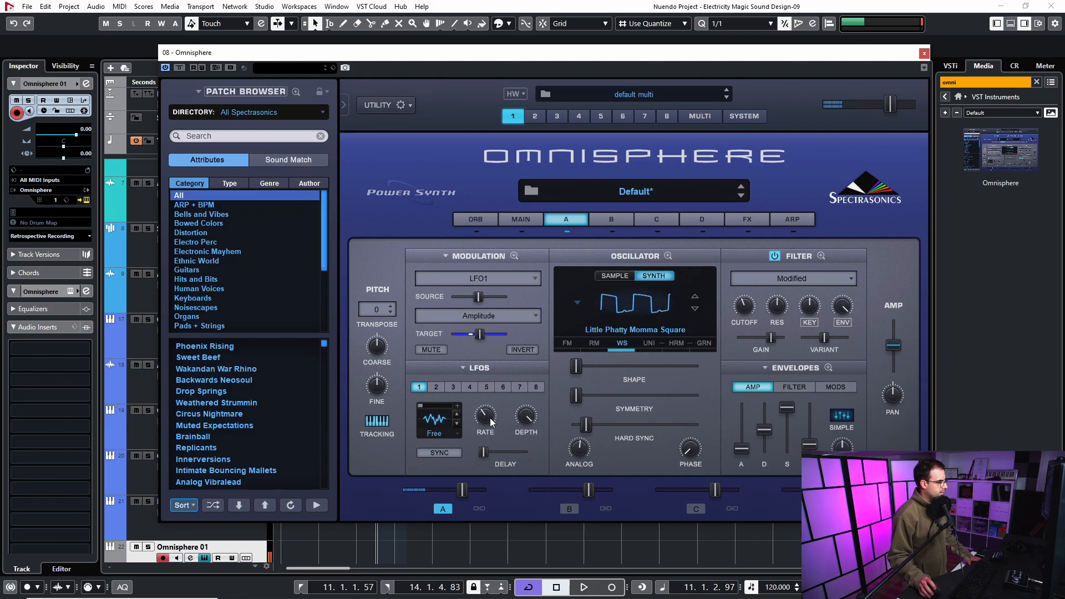
Switch on the Orb and move its puck from the centre down to the outer rings.
{"action": "left_click", "coordinate": [470, 219]}
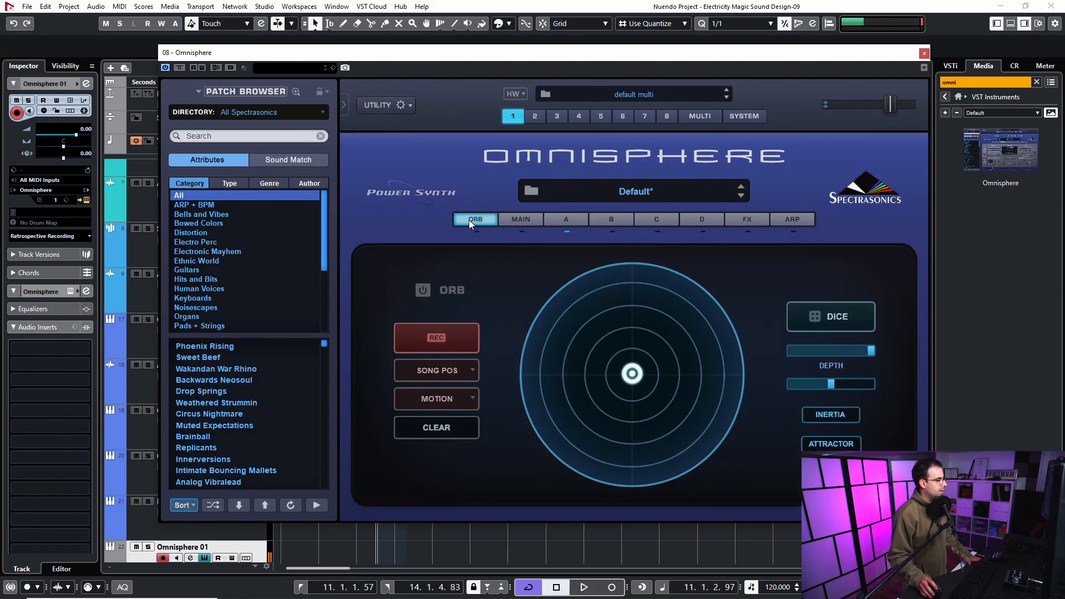
{"action": "left_click", "coordinate": [423, 289]}
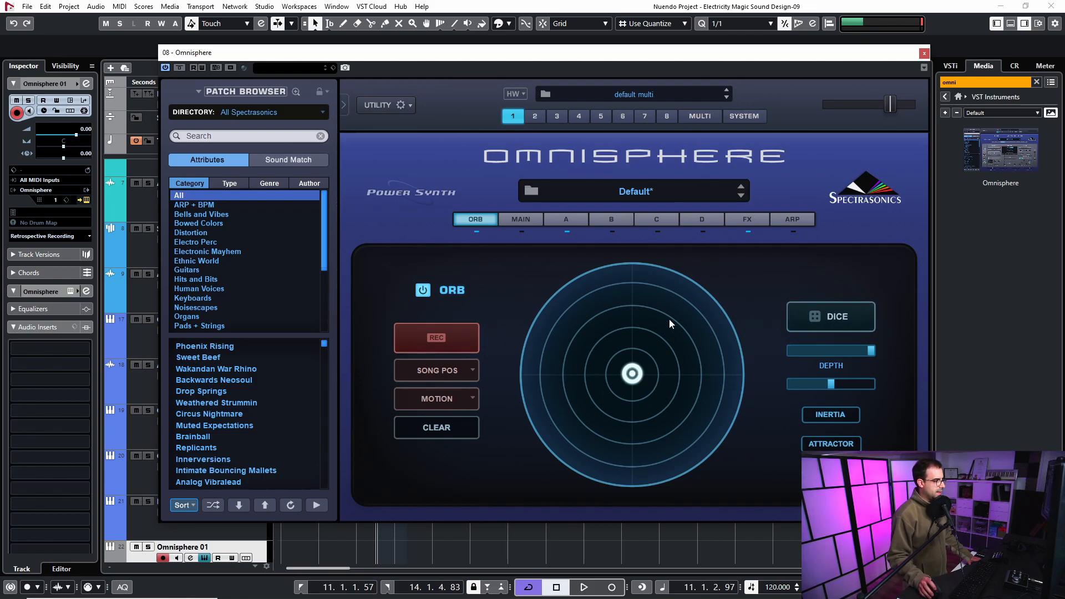
{"action": "left_click_drag", "start_coordinate": [631, 376], "coordinate": [662, 451]}
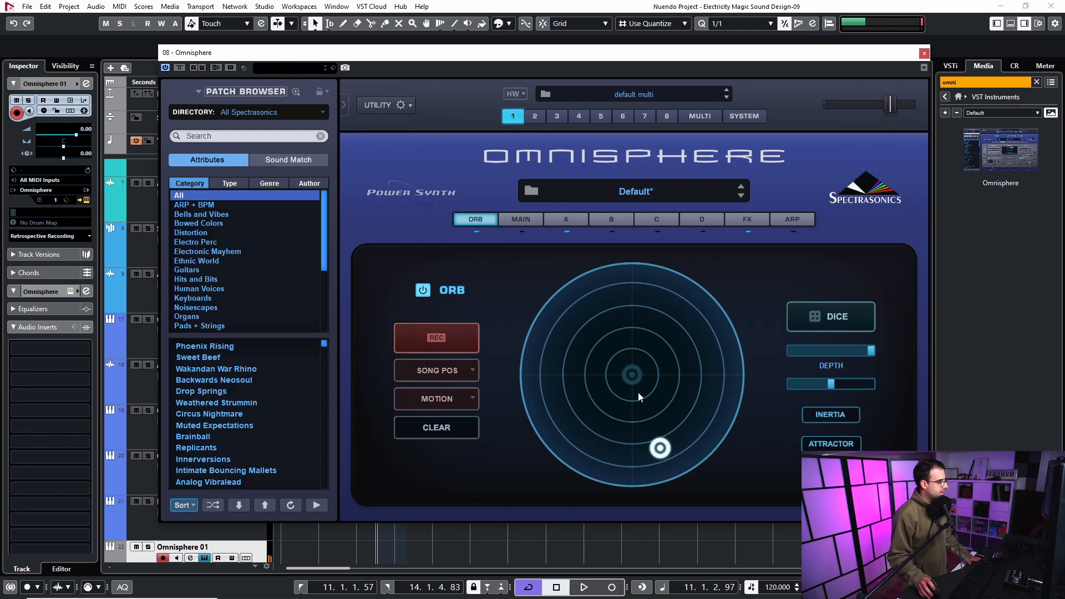
Compare the sound with the Orb bypassed and active, checking layer A in between, and leave the Orb switched off.
{"action": "left_click", "coordinate": [478, 232]}
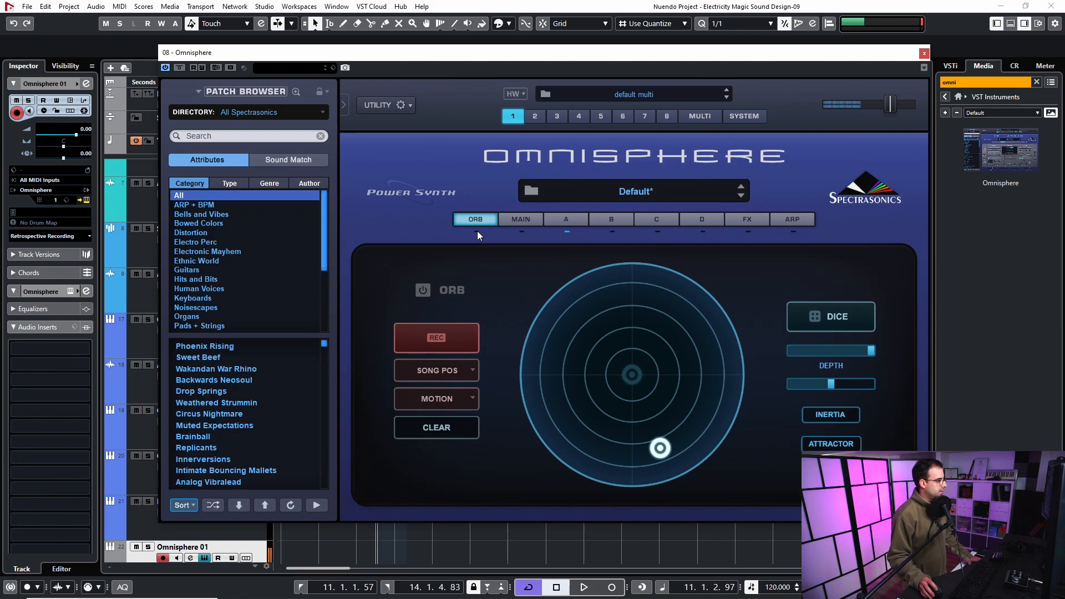
{"action": "left_click", "coordinate": [477, 231]}
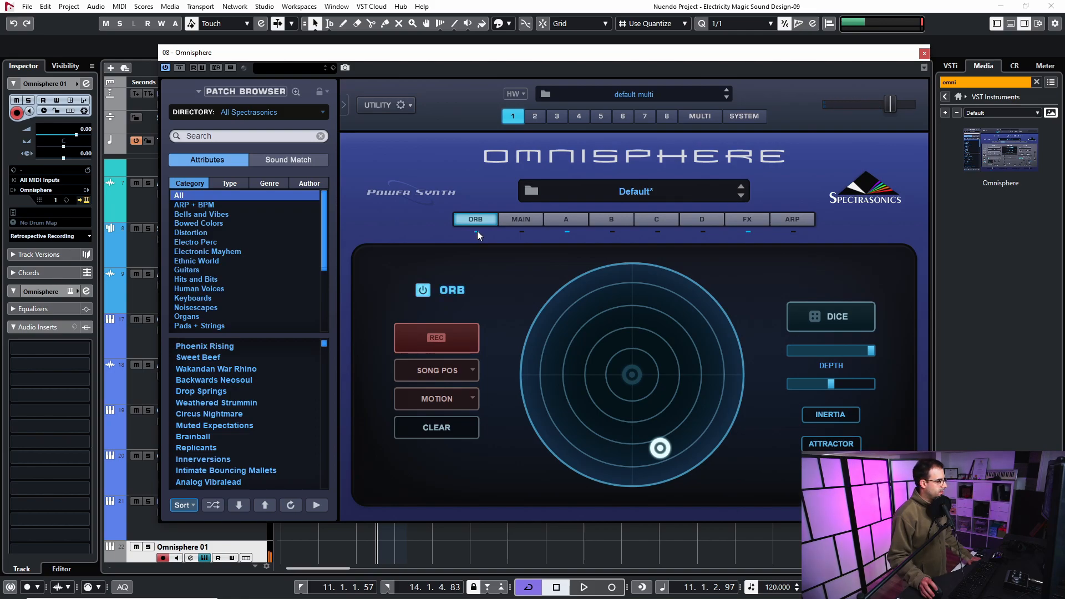
{"action": "left_click", "coordinate": [578, 219]}
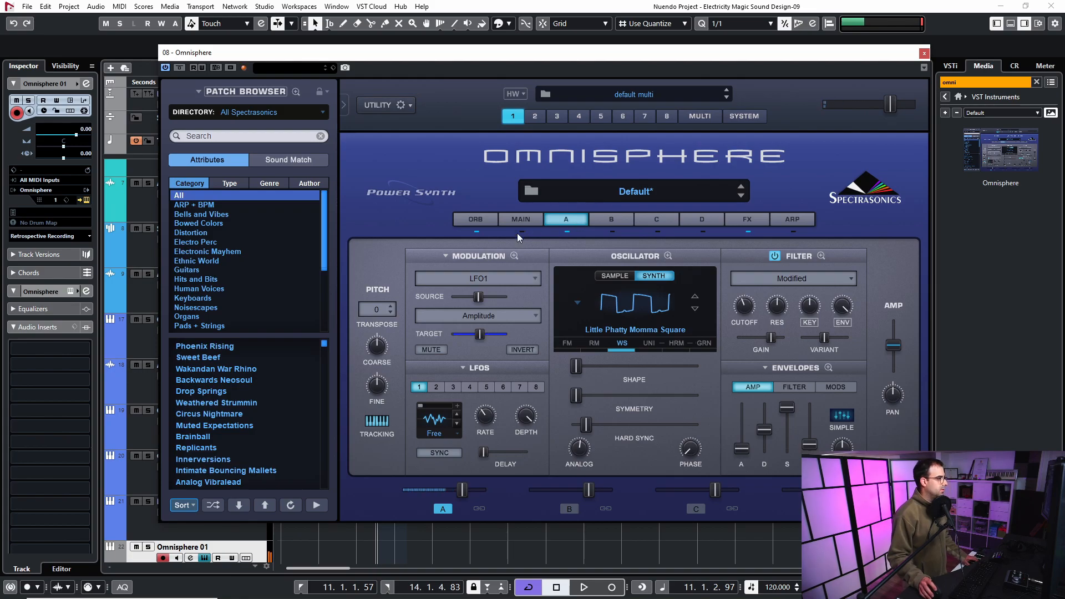
{"action": "left_click", "coordinate": [473, 219]}
{"action": "left_click", "coordinate": [478, 231]}
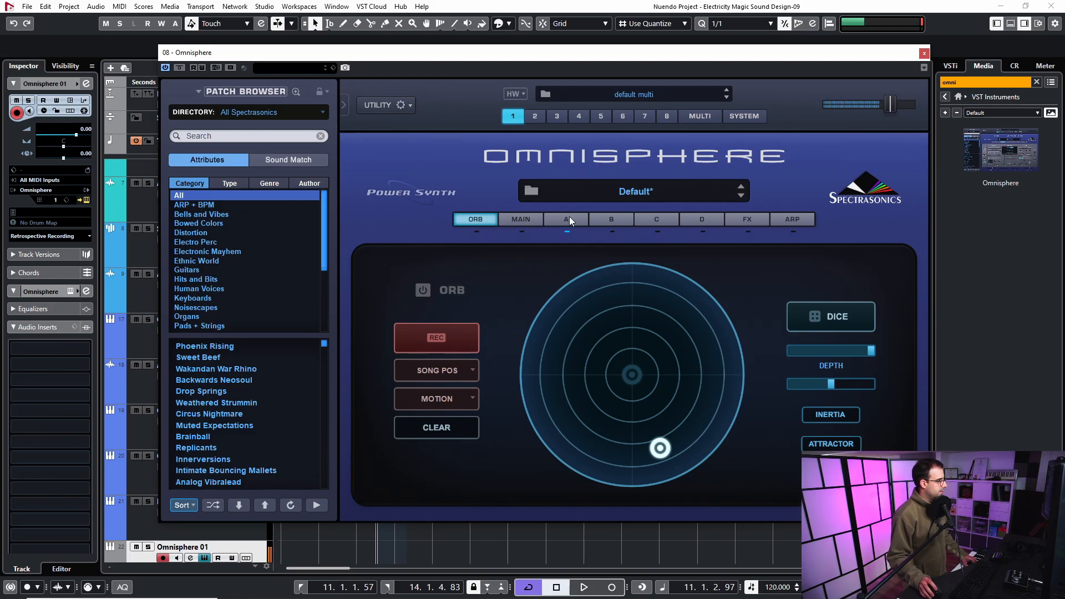
Close the Omnisphere window and view the audio inserts of the Omnisphere 01 - Low track.
{"action": "left_click", "coordinate": [925, 53]}
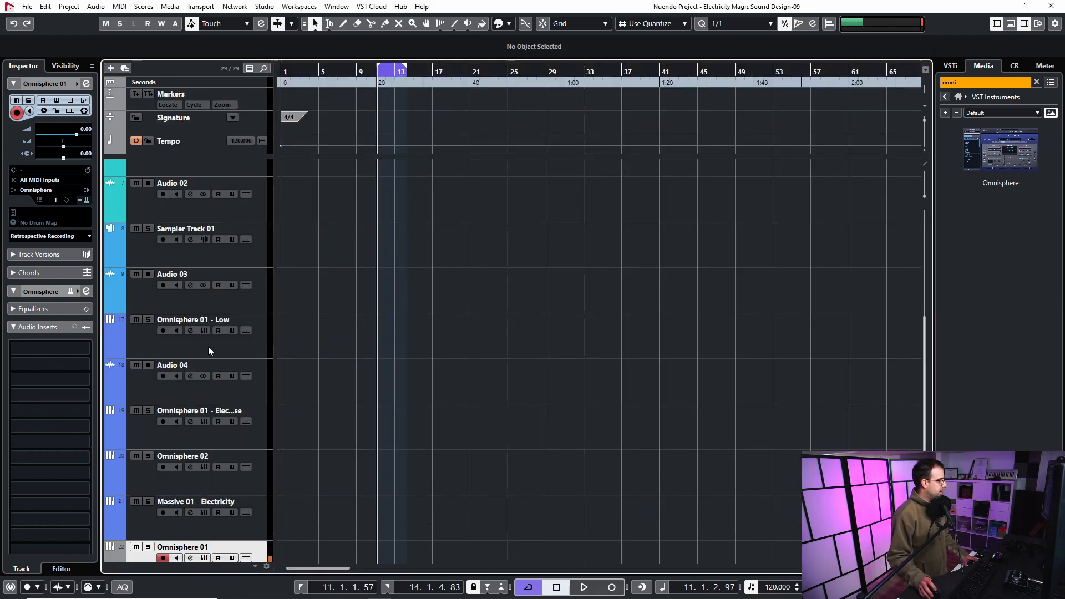
{"action": "left_click", "coordinate": [147, 345]}
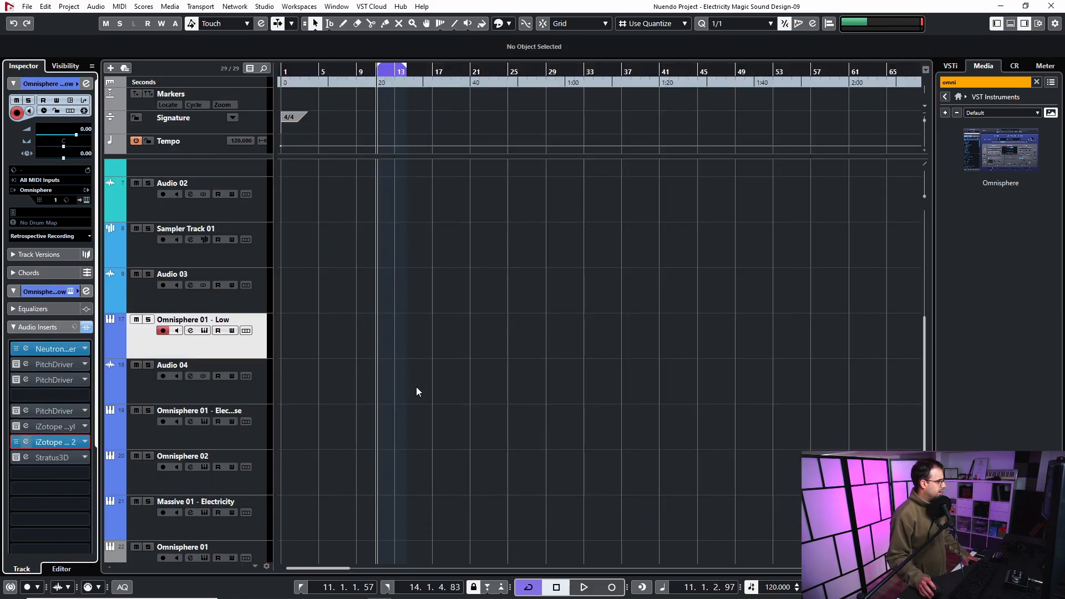
{"action": "left_click", "coordinate": [718, 116]}
{"action": "scroll", "coordinate": [382, 384], "scroll_direction": "down", "scroll_amount": 1}
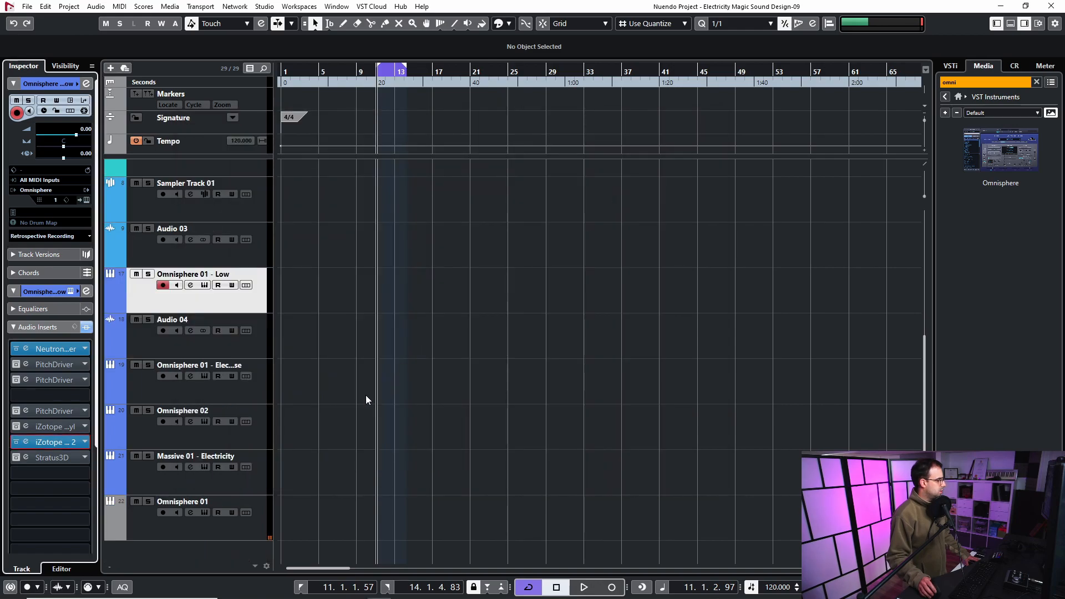
Add iZotope Trash 2 to the first audio insert slot of the Omnisphere 01 track.
{"action": "left_click", "coordinate": [128, 532]}
{"action": "left_click", "coordinate": [84, 349]}
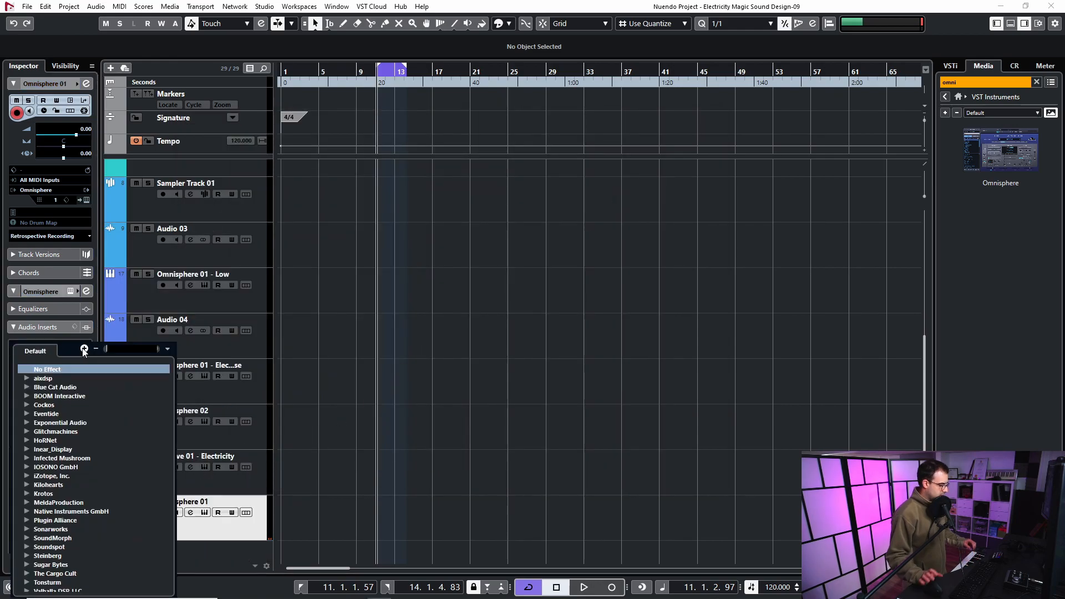
{"action": "type", "text": "trash"}
{"action": "key", "text": "Return"}
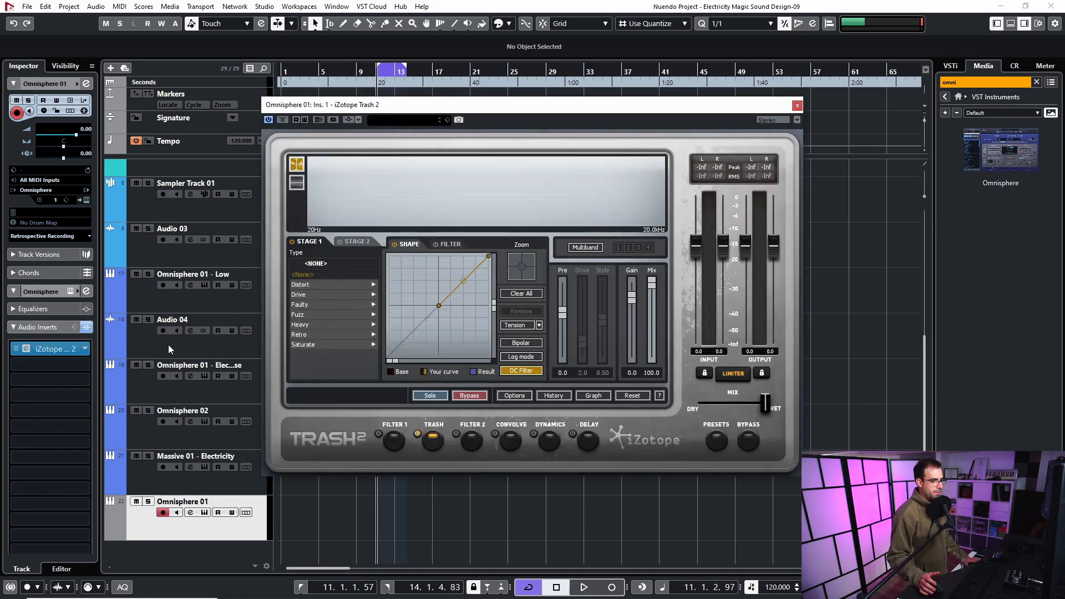
{"action": "left_click_drag", "start_coordinate": [455, 105], "coordinate": [541, 136]}
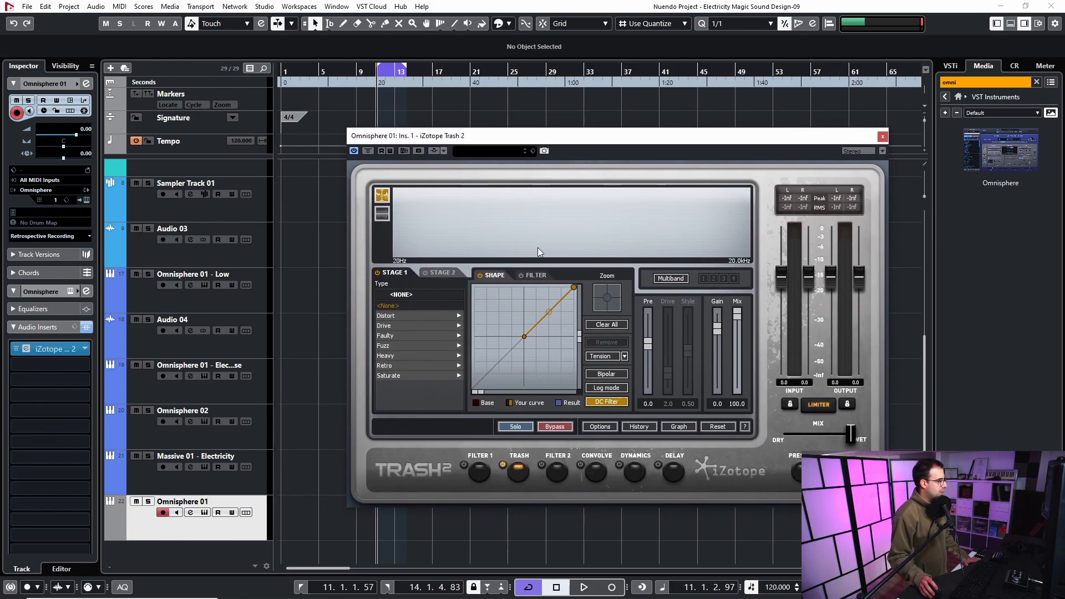
Try the Crunchy Taco distortion in Trash 2's Stage 1 with a downward-bent shape curve and a drier overall mix.
{"action": "left_click", "coordinate": [420, 314]}
{"action": "left_click", "coordinate": [419, 315]}
{"action": "left_click", "coordinate": [414, 346]}
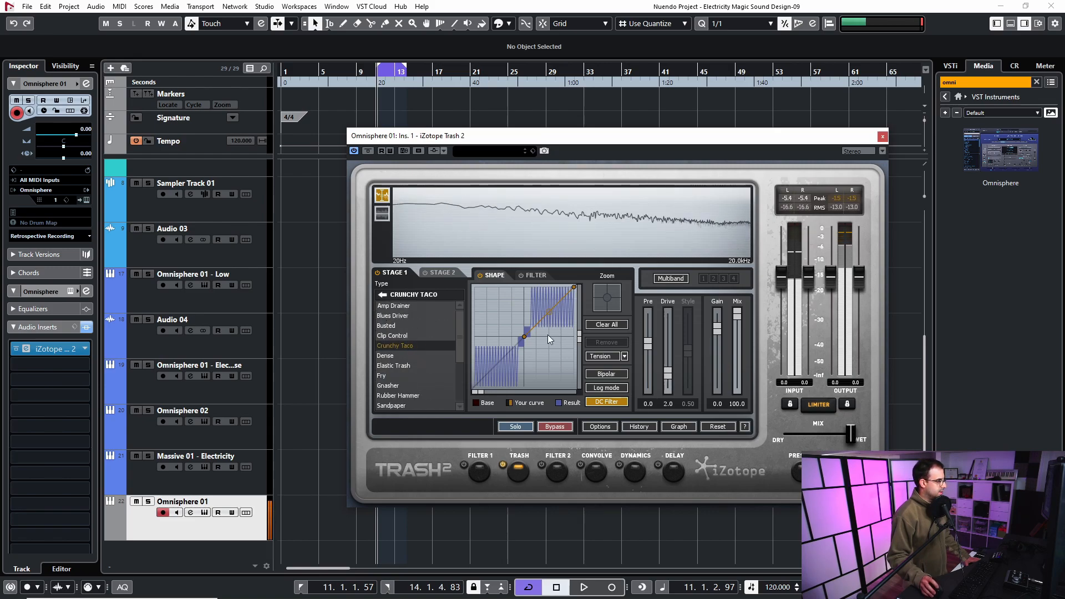
{"action": "left_click_drag", "start_coordinate": [850, 435], "coordinate": [820, 434]}
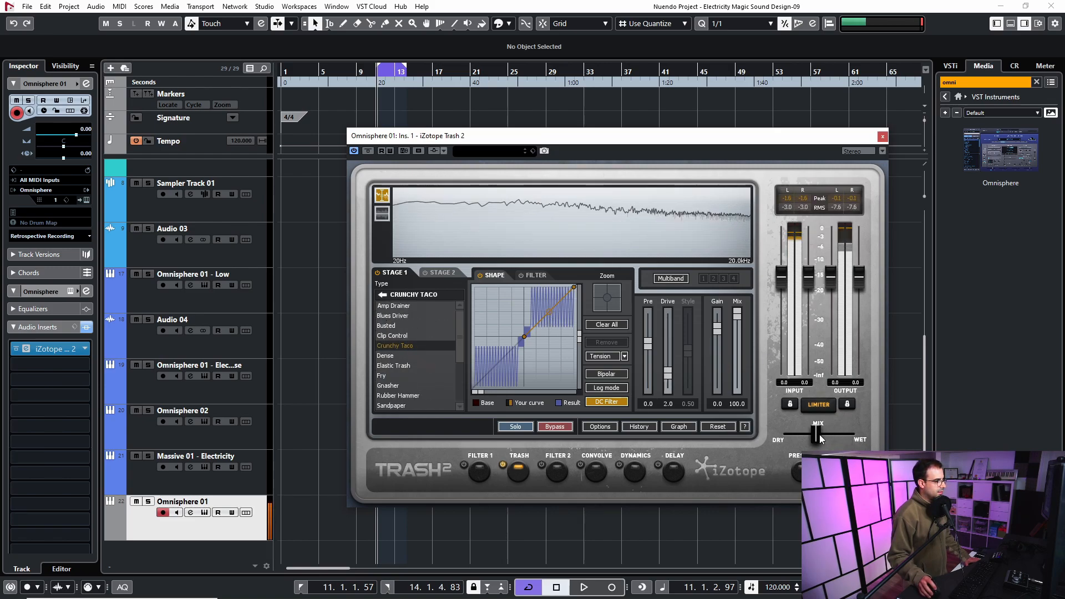
{"action": "mouse_move", "coordinate": [547, 314]}
{"action": "left_mouse_down"}
{"action": "mouse_move", "coordinate": [549, 323]}
{"action": "mouse_move", "coordinate": [547, 295]}
{"action": "mouse_move", "coordinate": [548, 328]}
{"action": "left_mouse_up"}
{"action": "left_click_drag", "start_coordinate": [817, 436], "coordinate": [793, 442]}
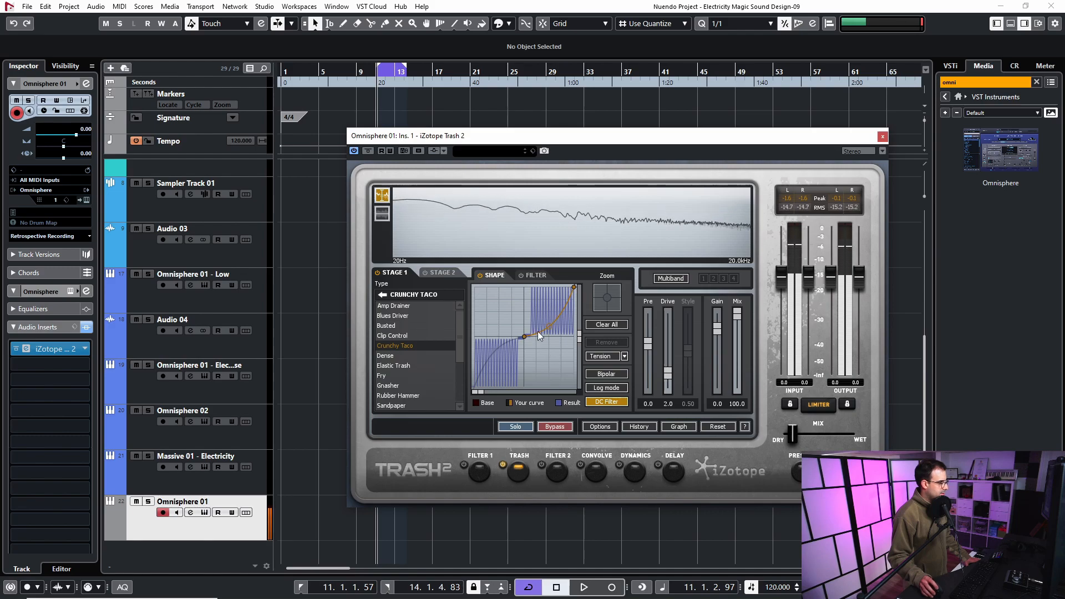
Change Stage 1's distortion type to Busted and bow its shape curve upward.
{"action": "left_click", "coordinate": [392, 336]}
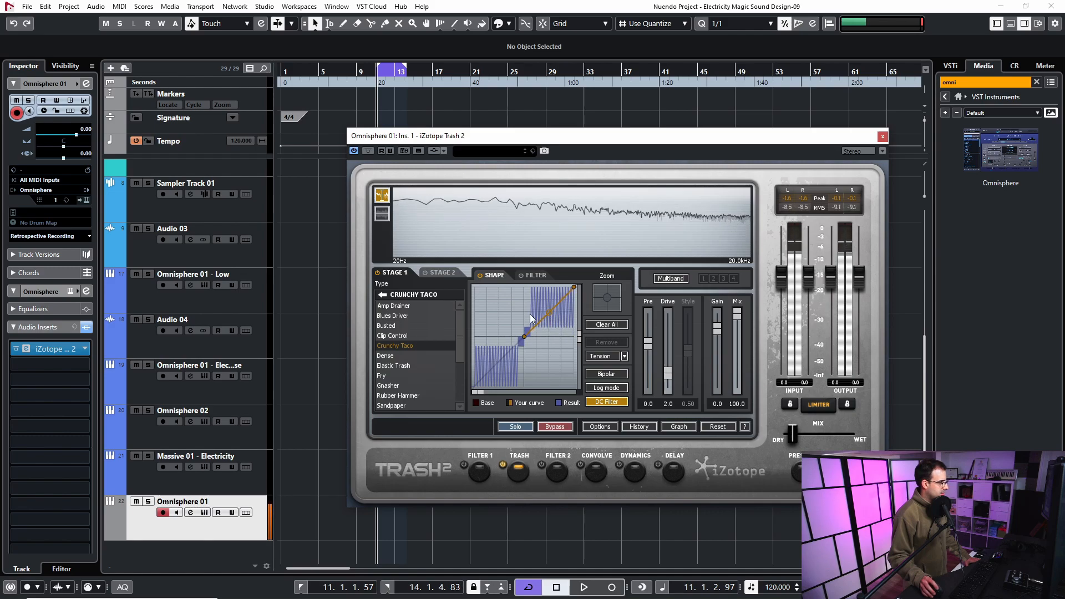
{"action": "left_click", "coordinate": [391, 328]}
{"action": "left_click_drag", "start_coordinate": [547, 311], "coordinate": [550, 295]}
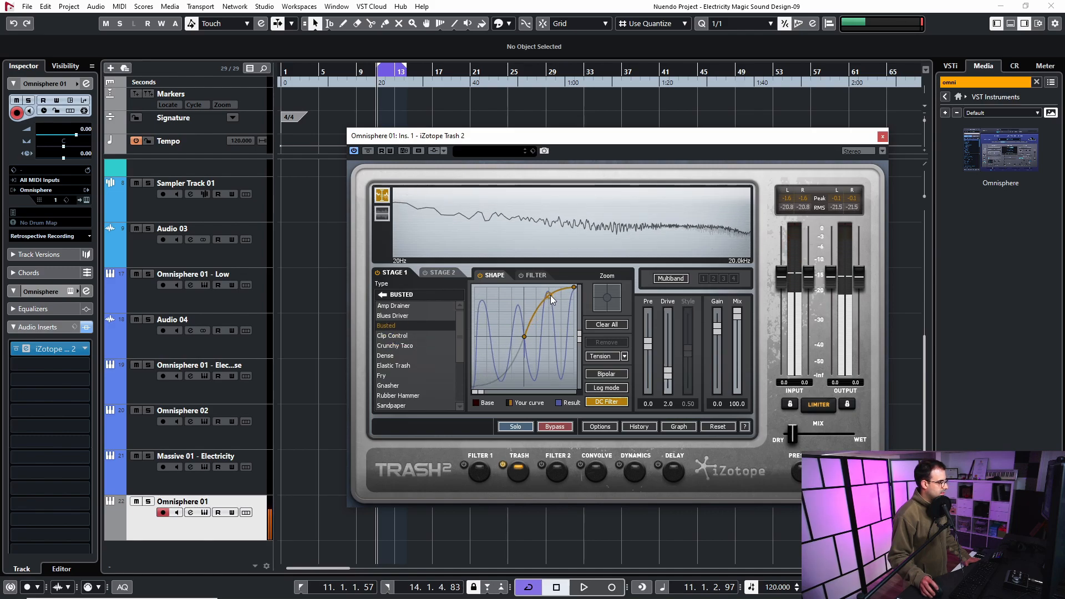
Raise Trash 2's overall mix to about a third wet and lower the output level to -1.1 dB.
{"action": "mouse_move", "coordinate": [800, 439]}
{"action": "left_mouse_down"}
{"action": "mouse_move", "coordinate": [826, 432]}
{"action": "mouse_move", "coordinate": [810, 431]}
{"action": "left_mouse_up"}
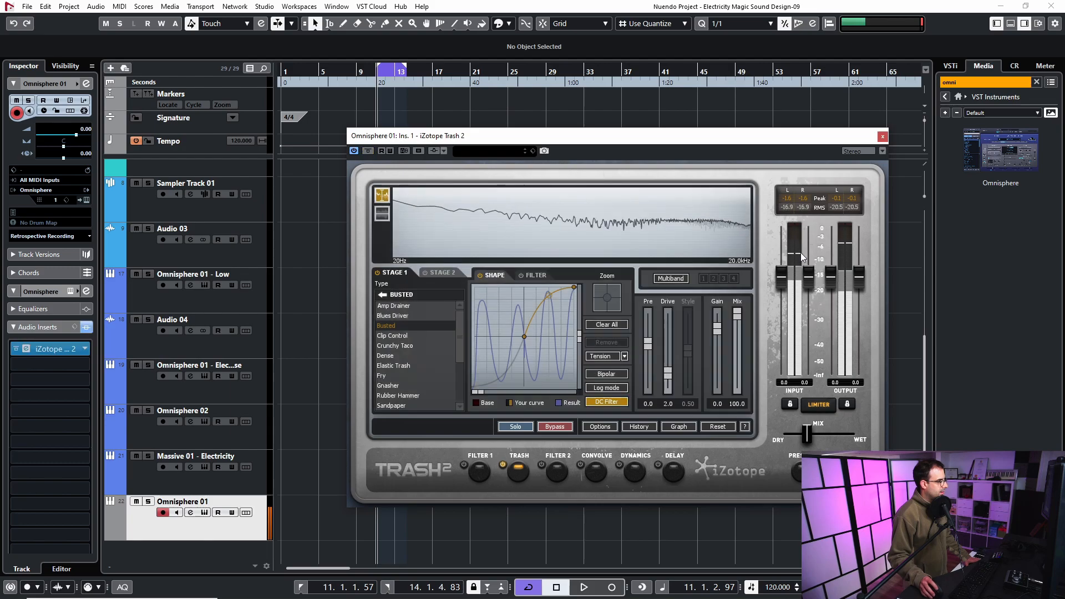
{"action": "mouse_move", "coordinate": [857, 281]}
{"action": "left_mouse_down"}
{"action": "mouse_move", "coordinate": [858, 295]}
{"action": "mouse_move", "coordinate": [860, 285]}
{"action": "left_mouse_up"}
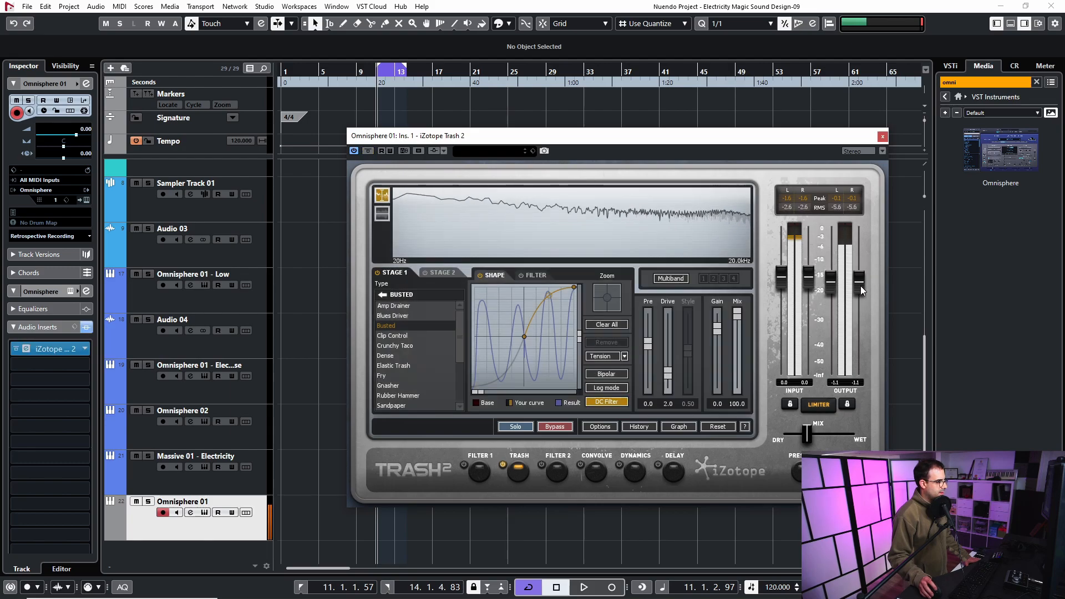
Compare the sound with Trash 2 bypassed and active, and close the plug-in window.
{"action": "left_click", "coordinate": [368, 151]}
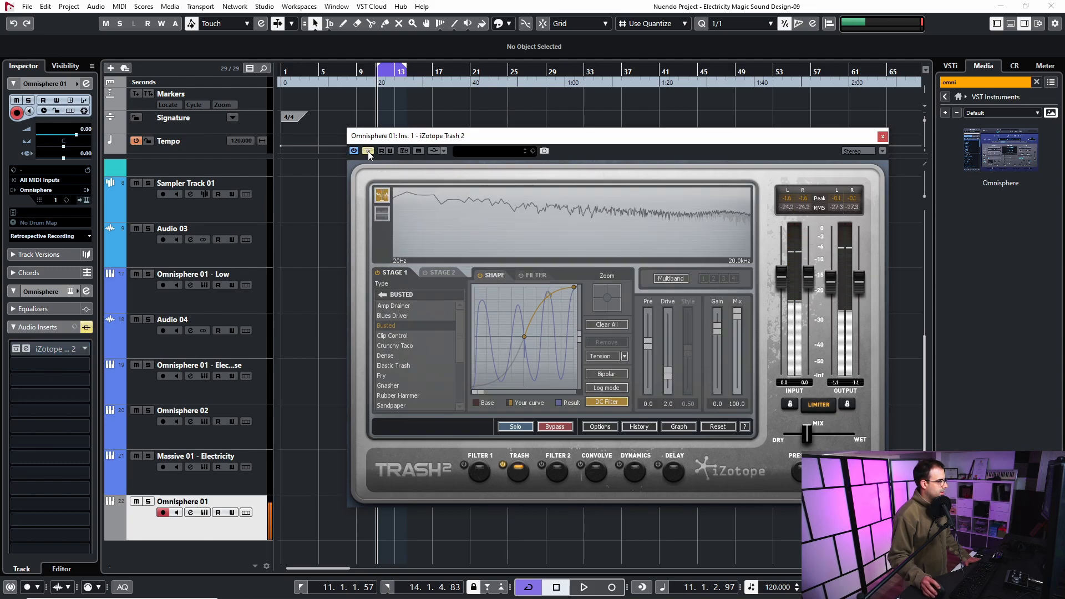
{"action": "left_click", "coordinate": [368, 151]}
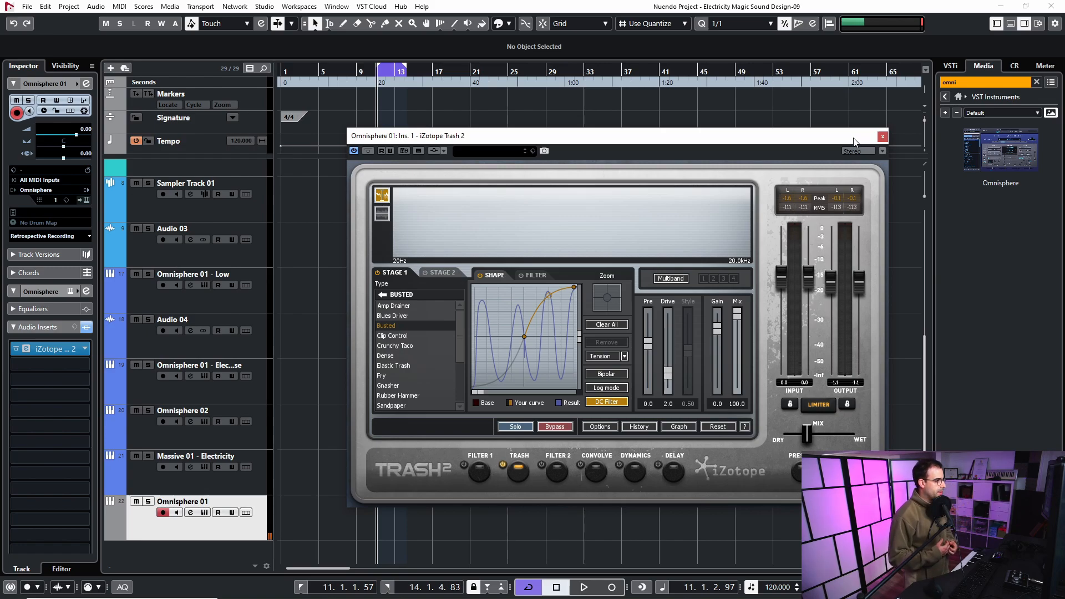
{"action": "left_click", "coordinate": [882, 137]}
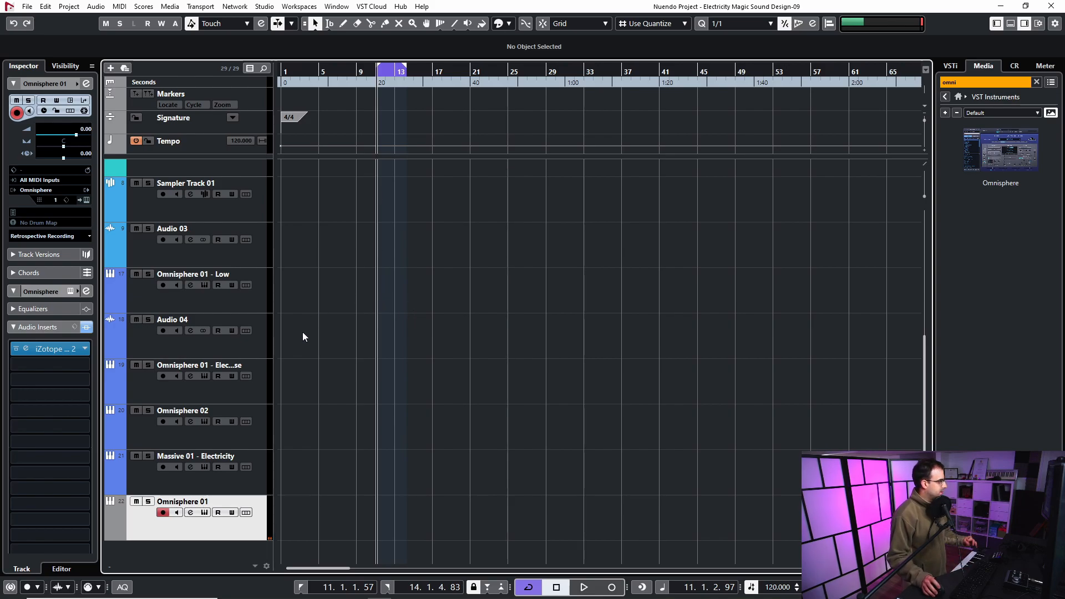
Open the Omnisphere instance on the Electrical Noise track and examine its common effects rack and layer A.
{"action": "left_click", "coordinate": [153, 389]}
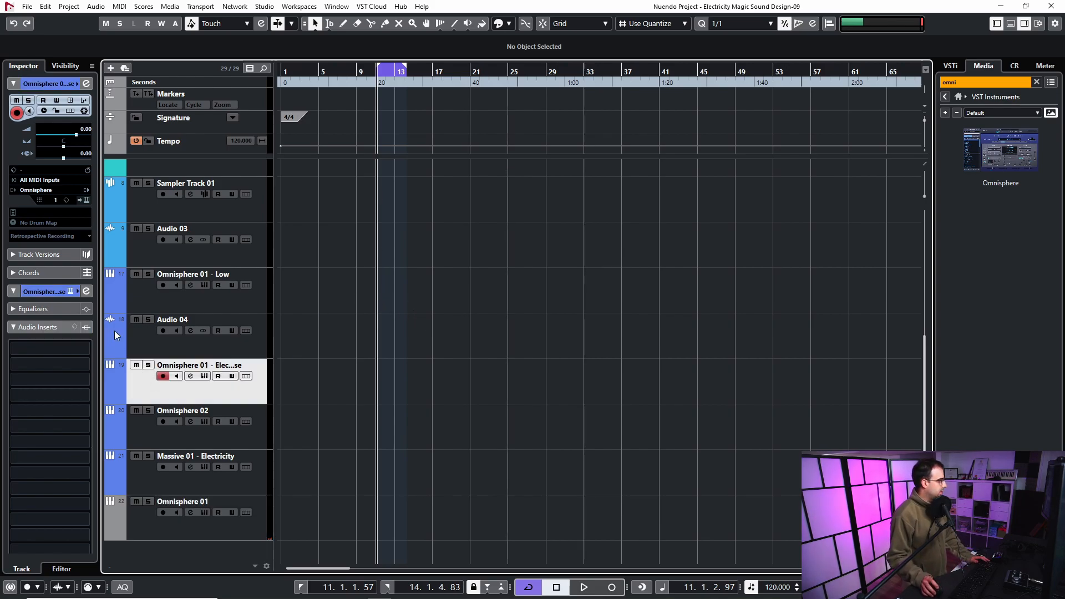
{"action": "left_click", "coordinate": [87, 200]}
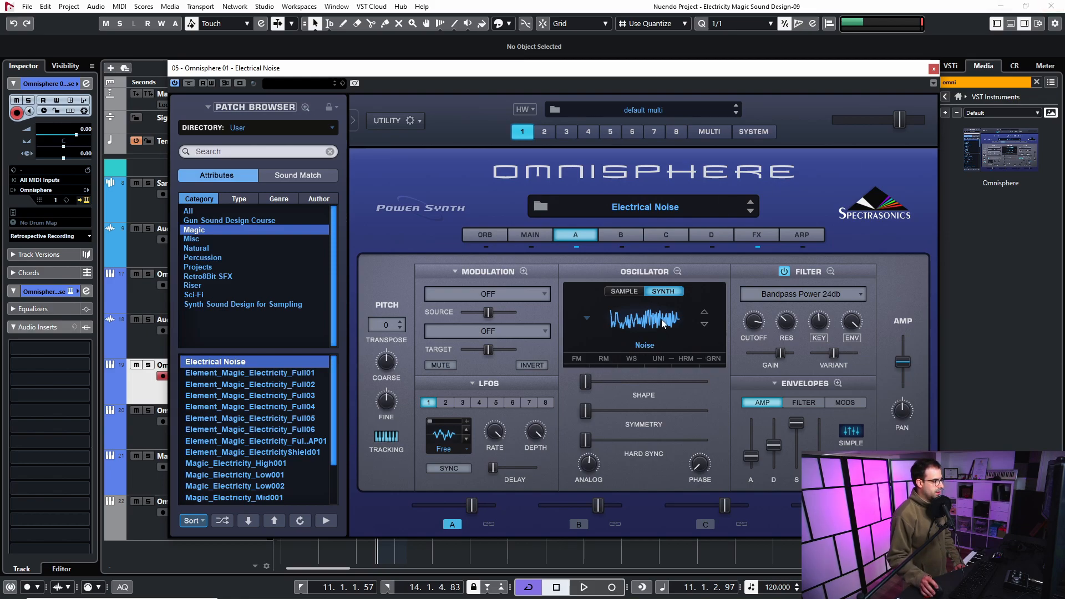
{"action": "left_click", "coordinate": [760, 237]}
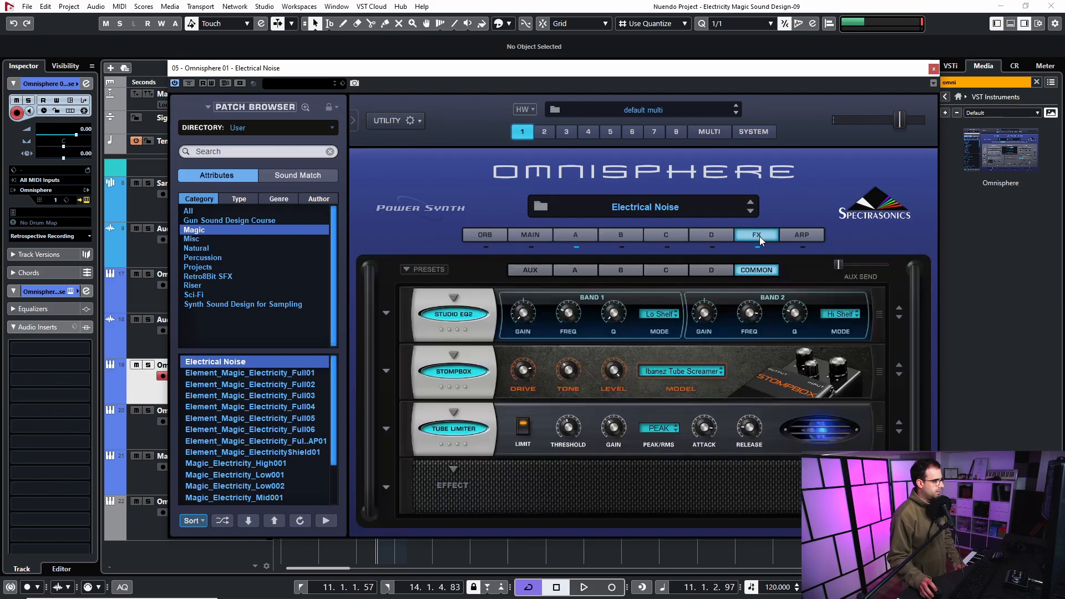
{"action": "left_click", "coordinate": [571, 228]}
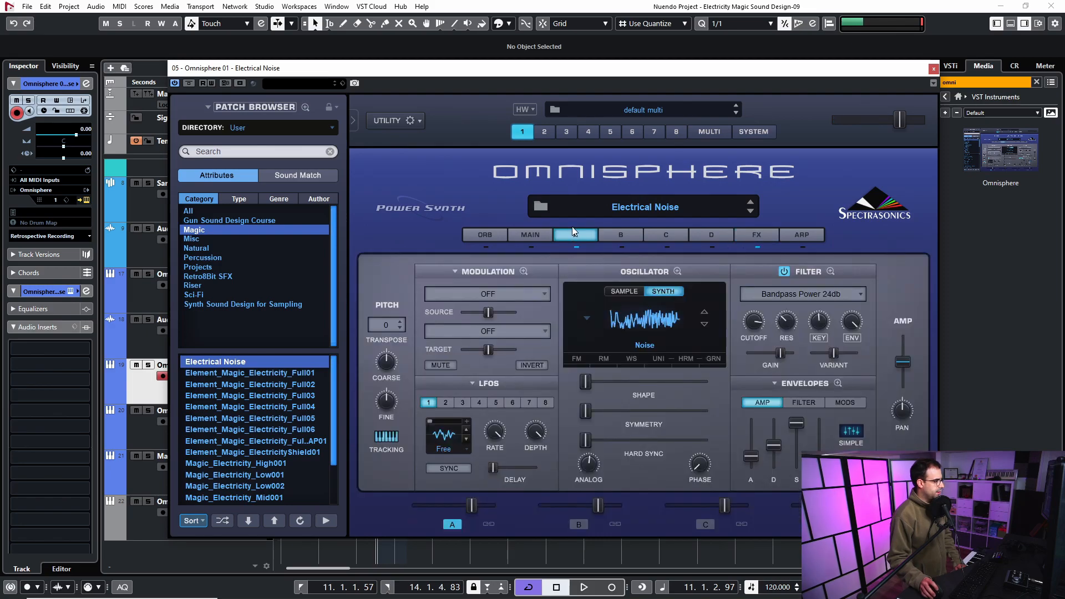
Examine layer A's modulation matrix in the Electrical Noise patch and return to the layer view.
{"action": "left_click", "coordinate": [523, 272]}
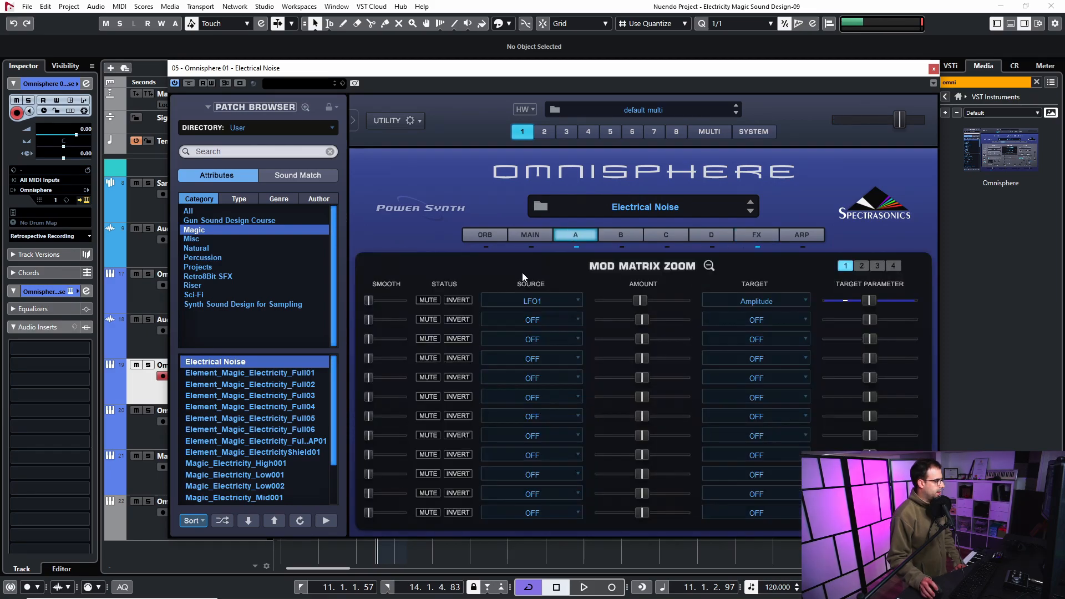
{"action": "left_click", "coordinate": [709, 266]}
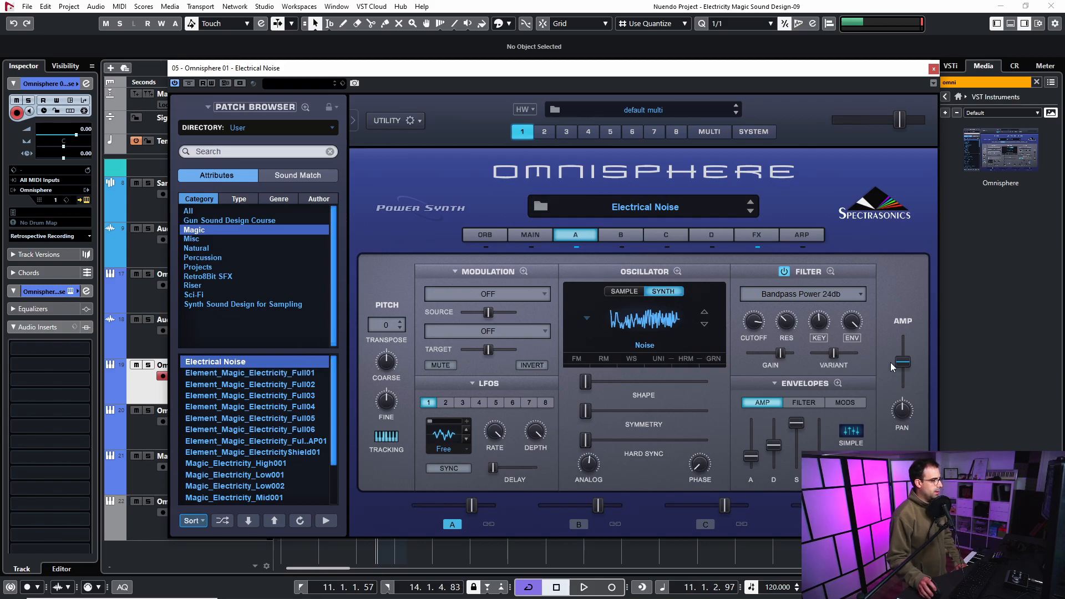
{"action": "left_click", "coordinate": [524, 272]}
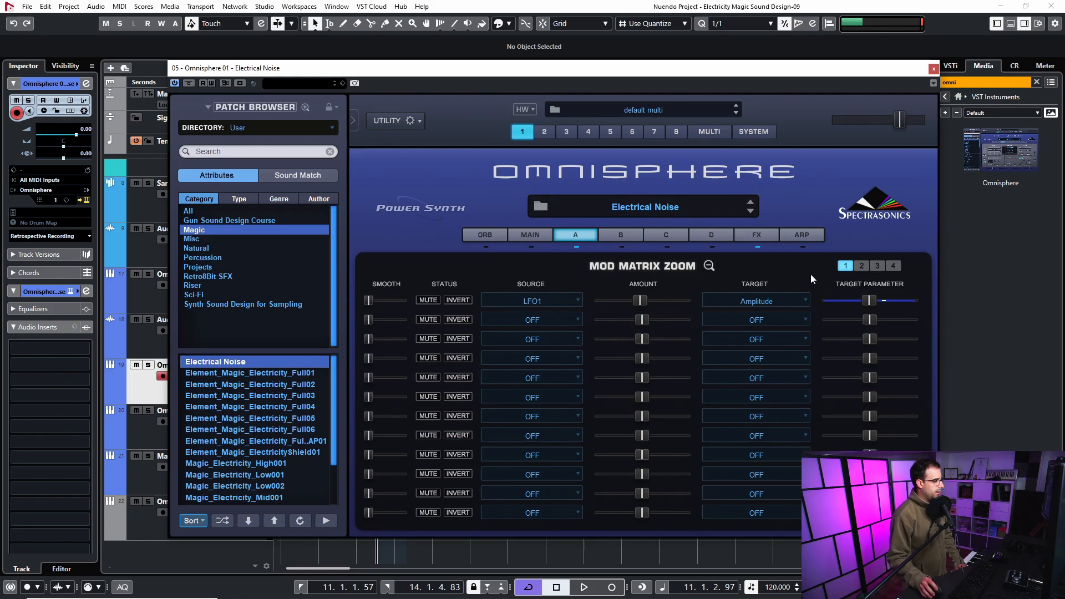
{"action": "left_click", "coordinate": [709, 266]}
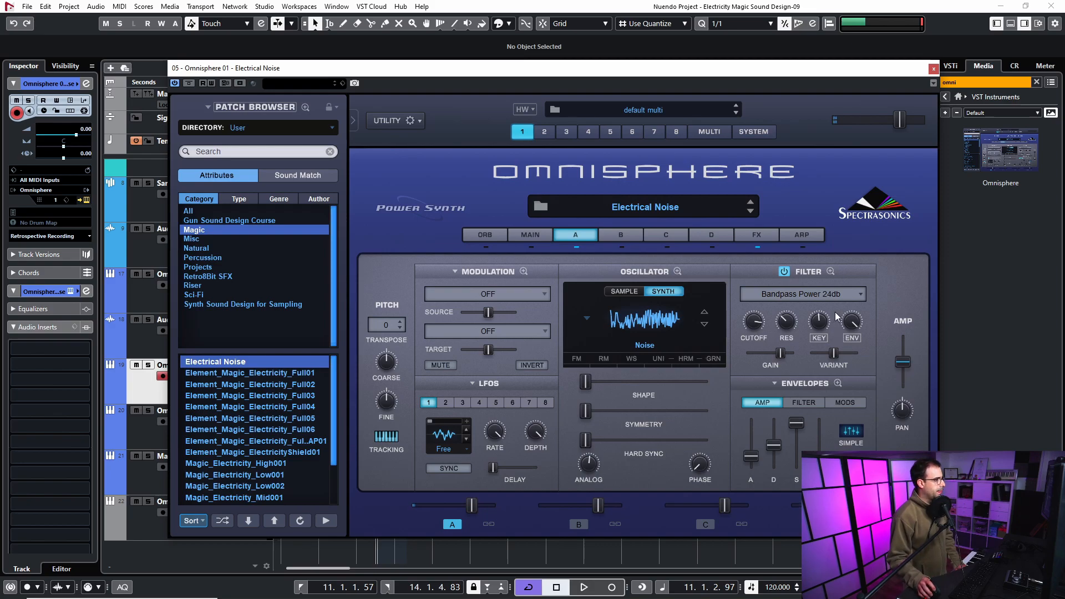
Compare the Electrical Noise patch with layer A's Bandpass Power 24db filter bypassed and active.
{"action": "left_click", "coordinate": [784, 271]}
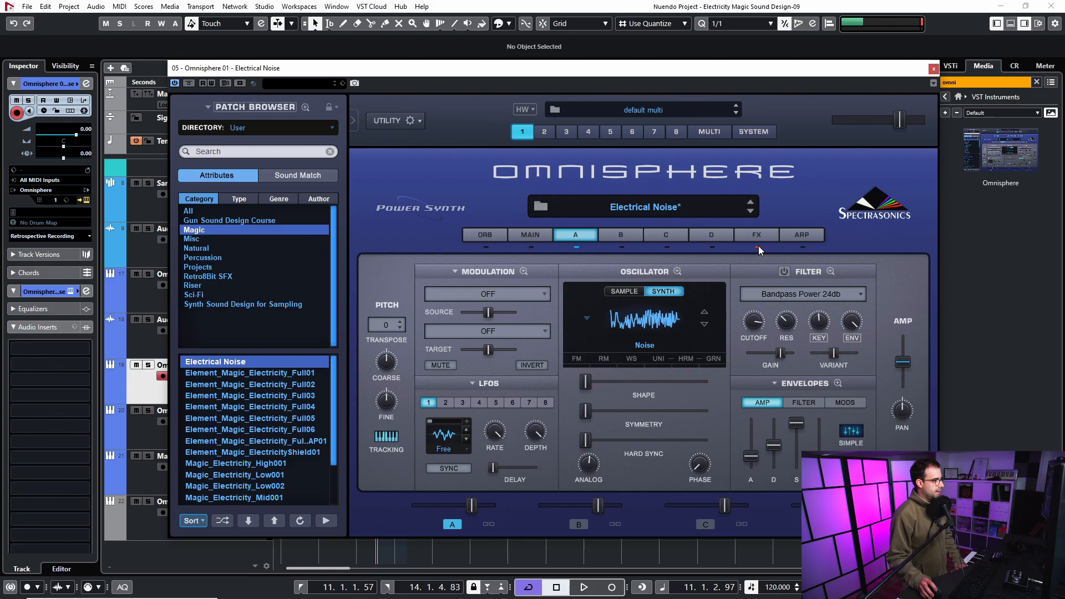
{"action": "left_click", "coordinate": [784, 271]}
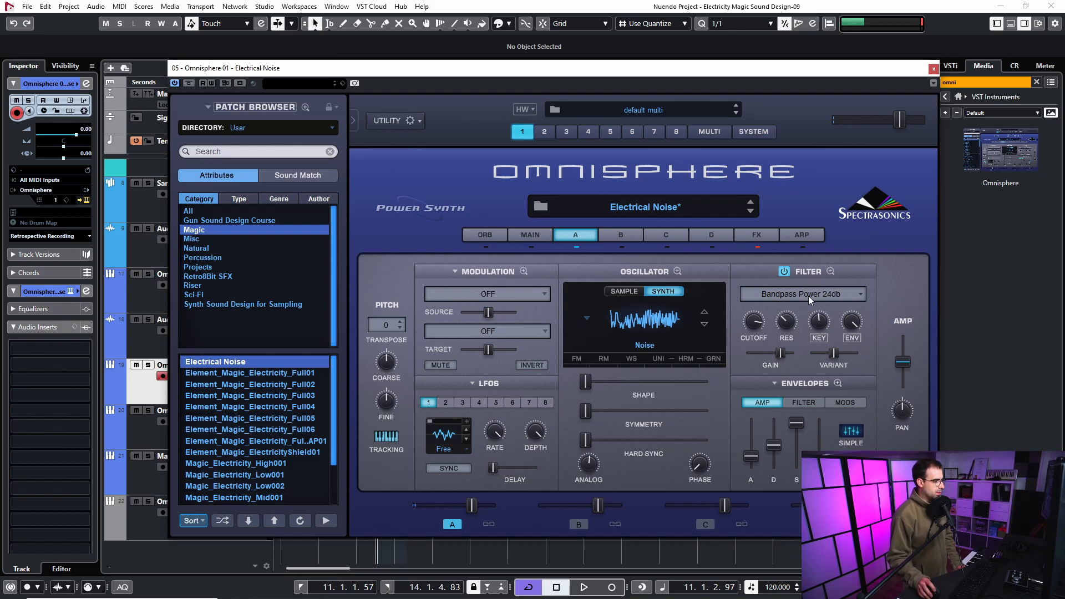
Examine the bandpass filter types available for layer A and point out the filter's cutoff.
{"action": "left_click", "coordinate": [840, 294]}
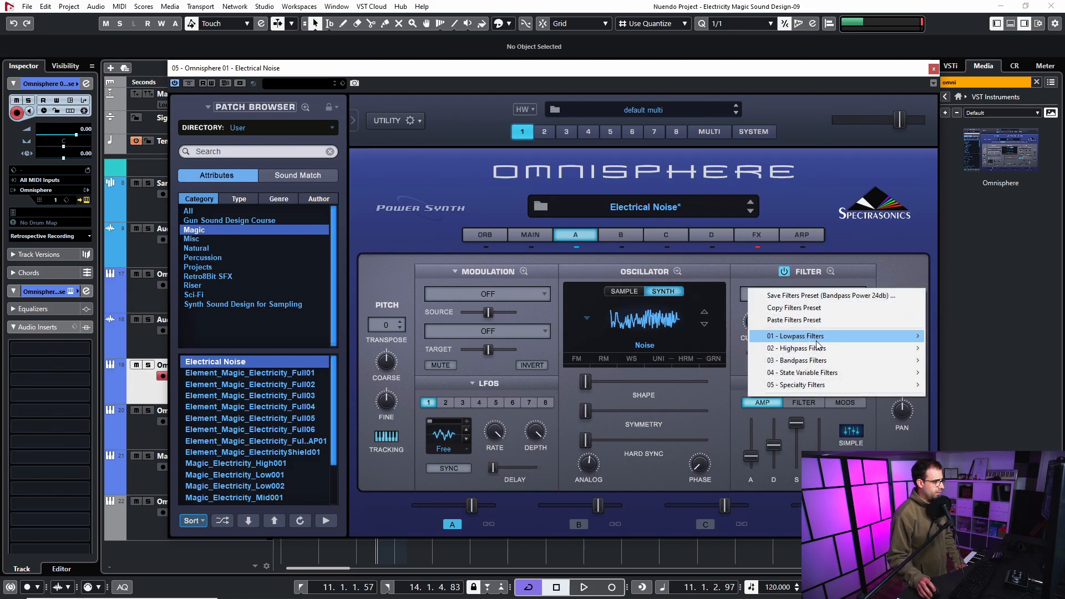
{"action": "mouse_move", "coordinate": [819, 362]}
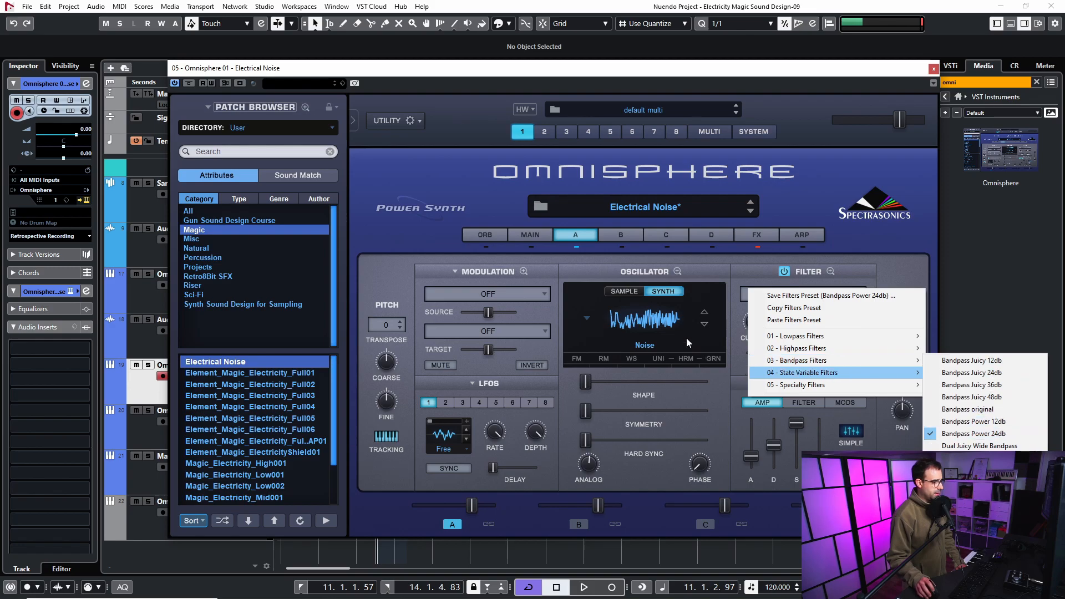
{"action": "left_click", "coordinate": [727, 259]}
{"action": "mouse_move", "coordinate": [758, 325]}
{"action": "left_mouse_down"}
{"action": "mouse_move", "coordinate": [752, 358]}
{"action": "mouse_move", "coordinate": [752, 333]}
{"action": "mouse_move", "coordinate": [752, 342]}
{"action": "left_mouse_up"}
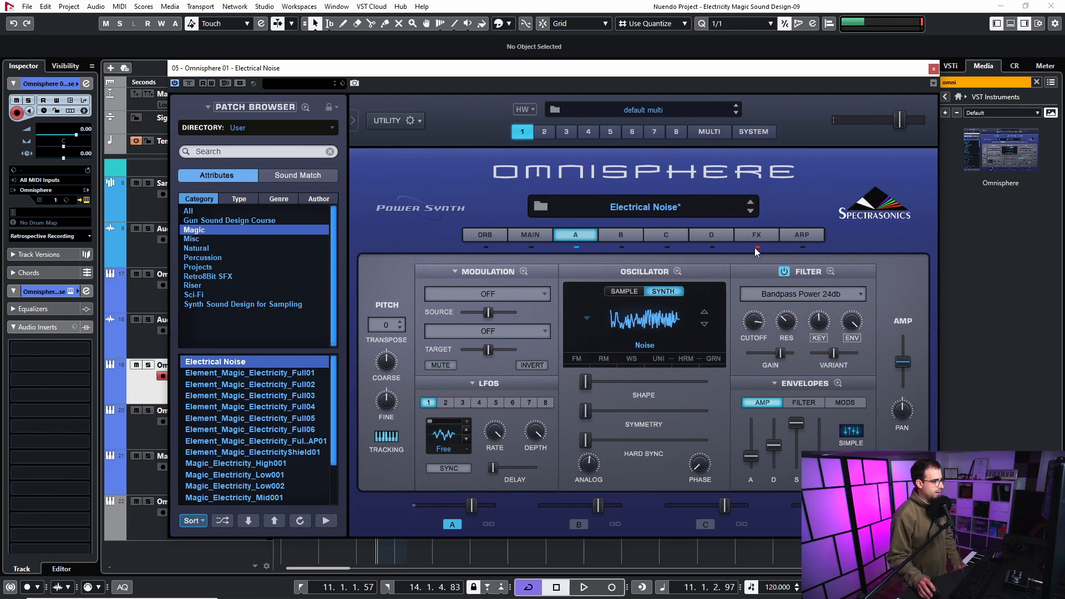
Compare the Electrical Noise patch with the common Studio EQ2, Stompbox and Tube Limiter effects bypassed and active, and close the Omnisphere window.
{"action": "left_click", "coordinate": [760, 234]}
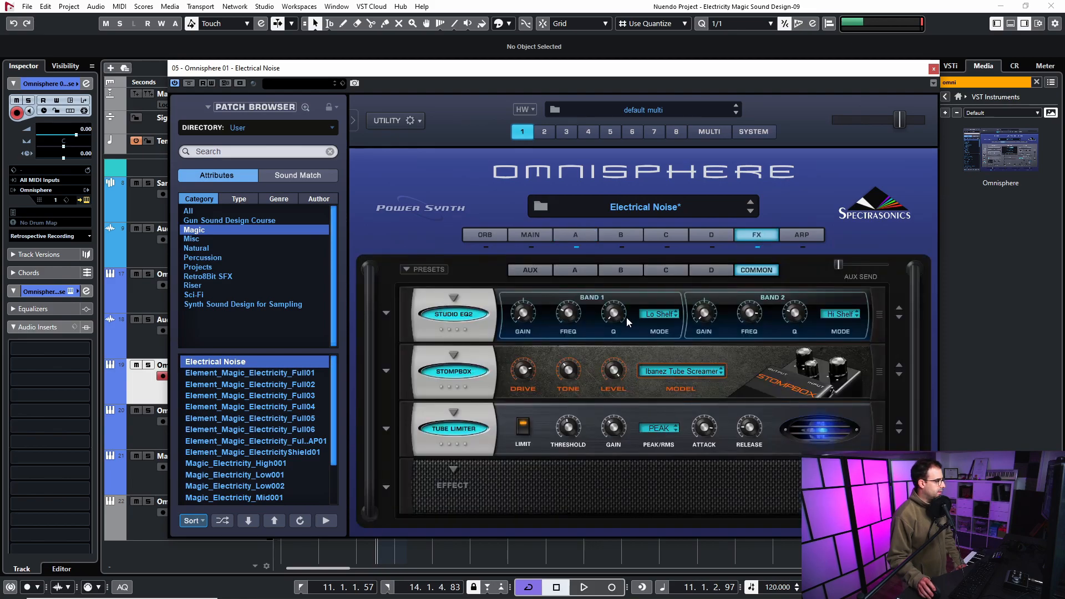
{"action": "left_click", "coordinate": [447, 317]}
{"action": "left_click", "coordinate": [455, 379]}
{"action": "left_click", "coordinate": [467, 426]}
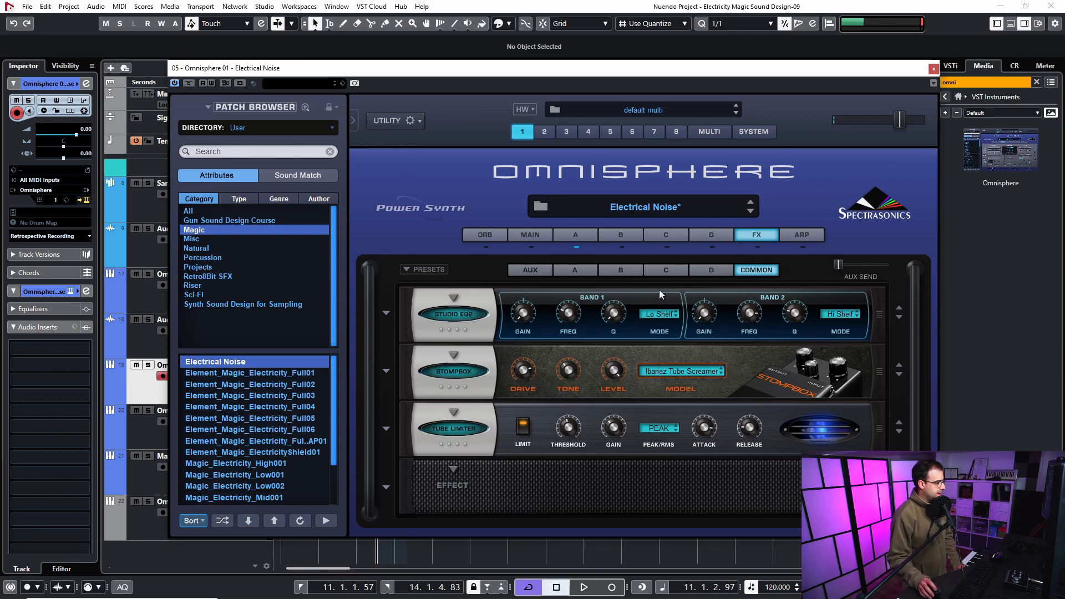
{"action": "left_click", "coordinate": [460, 316]}
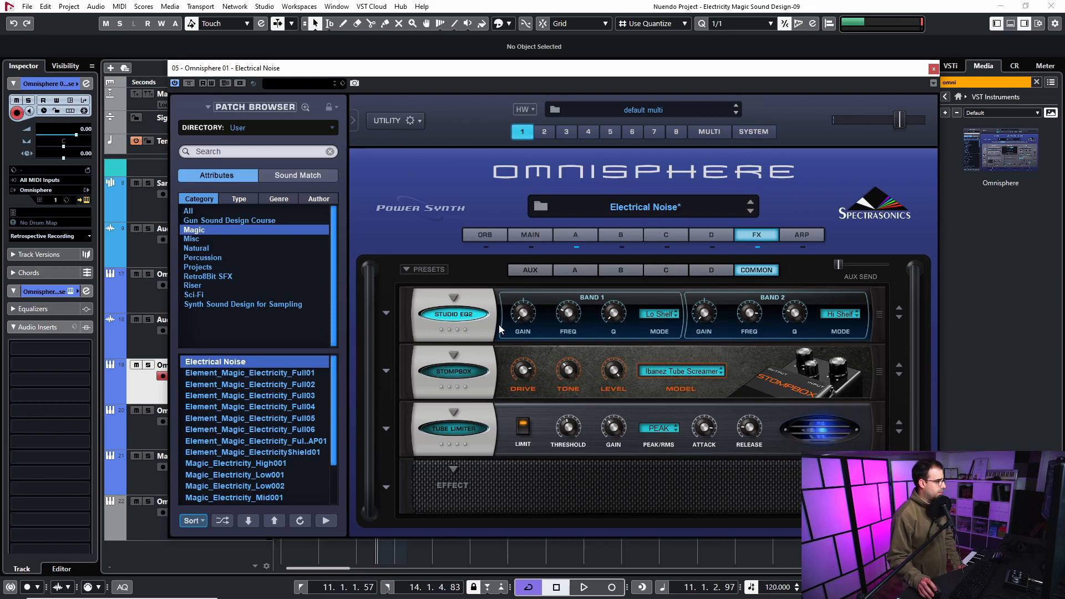
{"action": "left_click", "coordinate": [460, 378]}
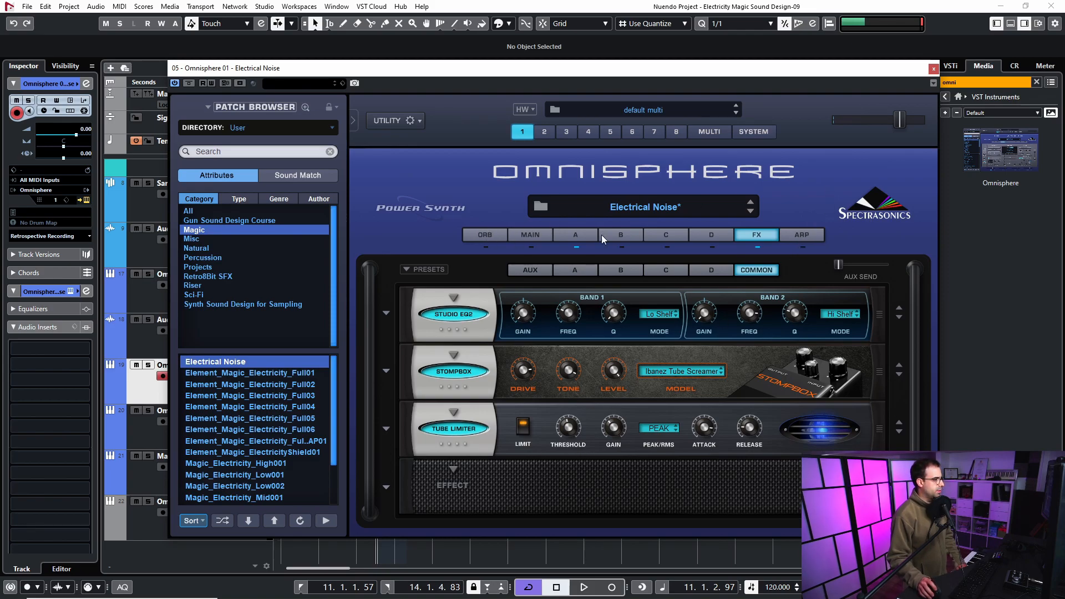
{"action": "left_click", "coordinate": [934, 69]}
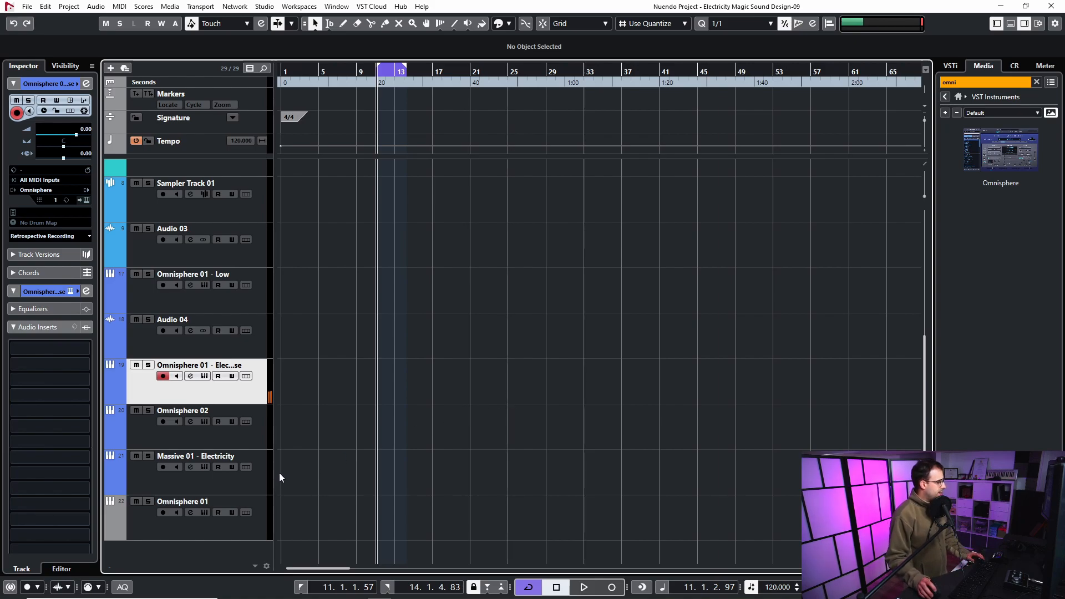
Open the Massive instance on the Massive 01 - Electricity track and examine OSC2's wavetable list, picking Digi Cook II.
{"action": "left_click", "coordinate": [144, 482]}
{"action": "left_click", "coordinate": [87, 200]}
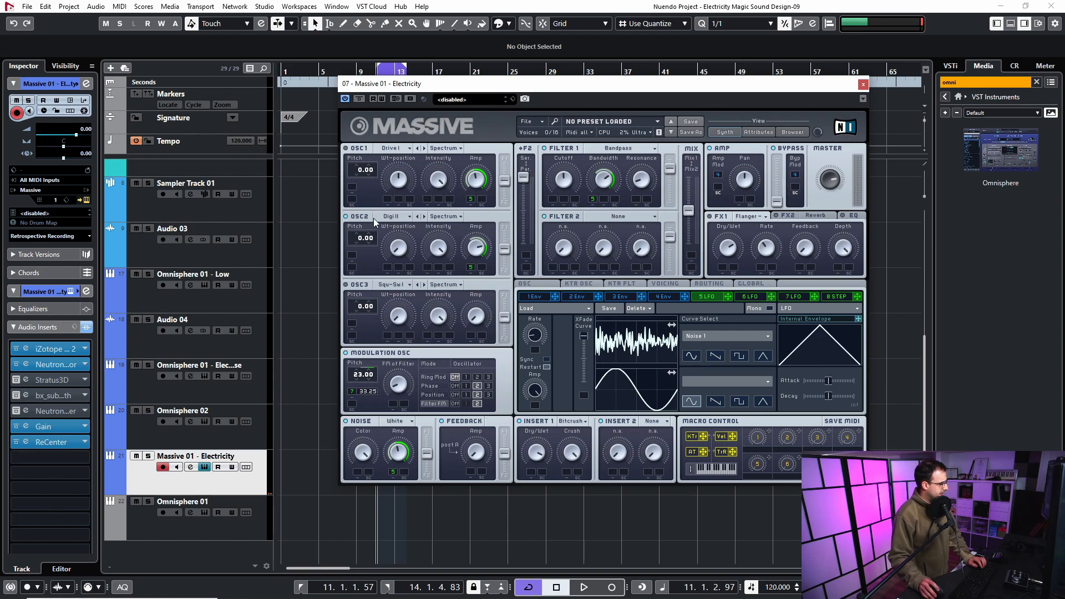
{"action": "left_click", "coordinate": [410, 217]}
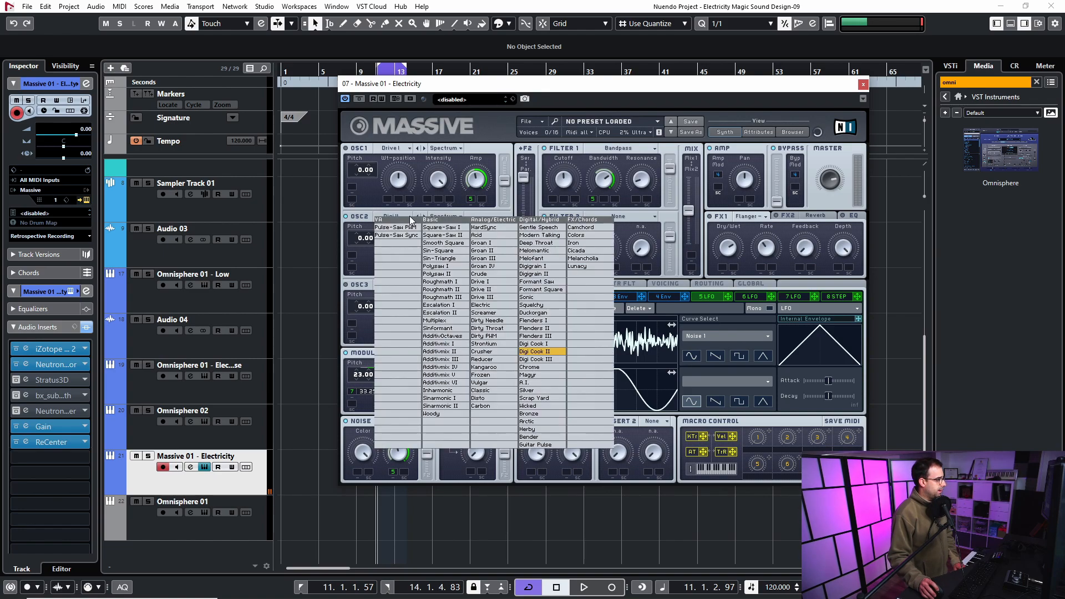
{"action": "left_click", "coordinate": [545, 354]}
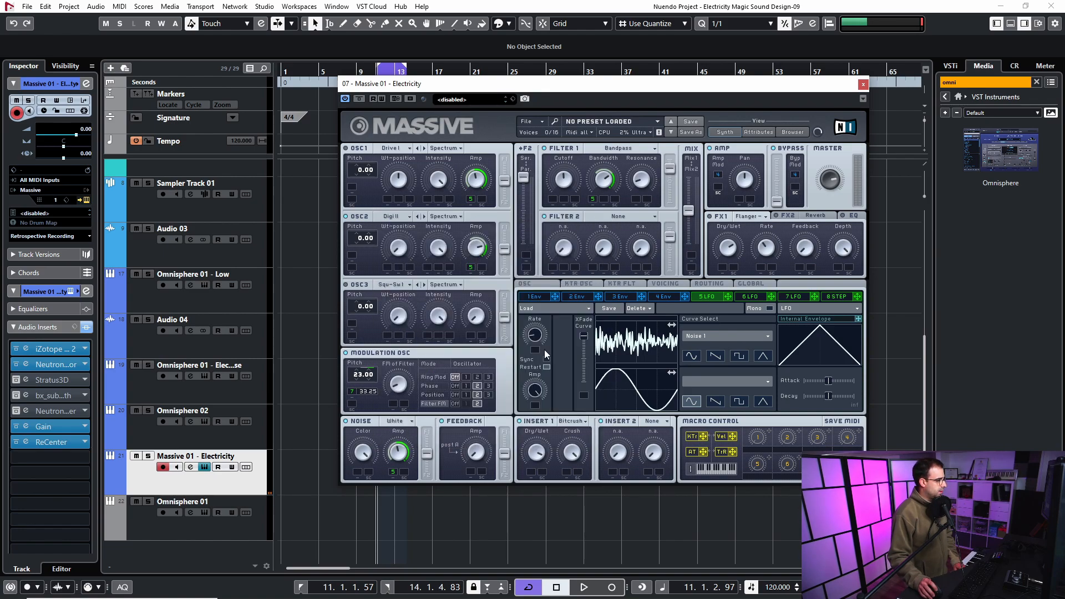
Audition neighbouring wavetables for OSC2, including Sketchy and Carbon, and settle on Vulgar.
{"action": "left_click", "coordinate": [425, 217]}
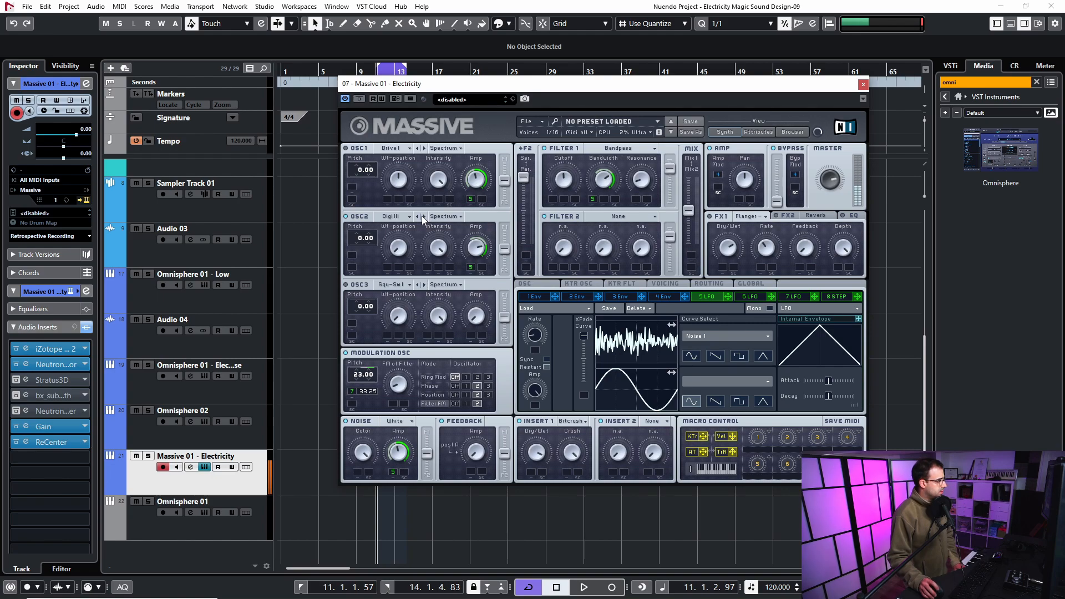
{"action": "left_click", "coordinate": [420, 219]}
{"action": "left_click", "coordinate": [420, 218]}
{"action": "left_click", "coordinate": [423, 217]}
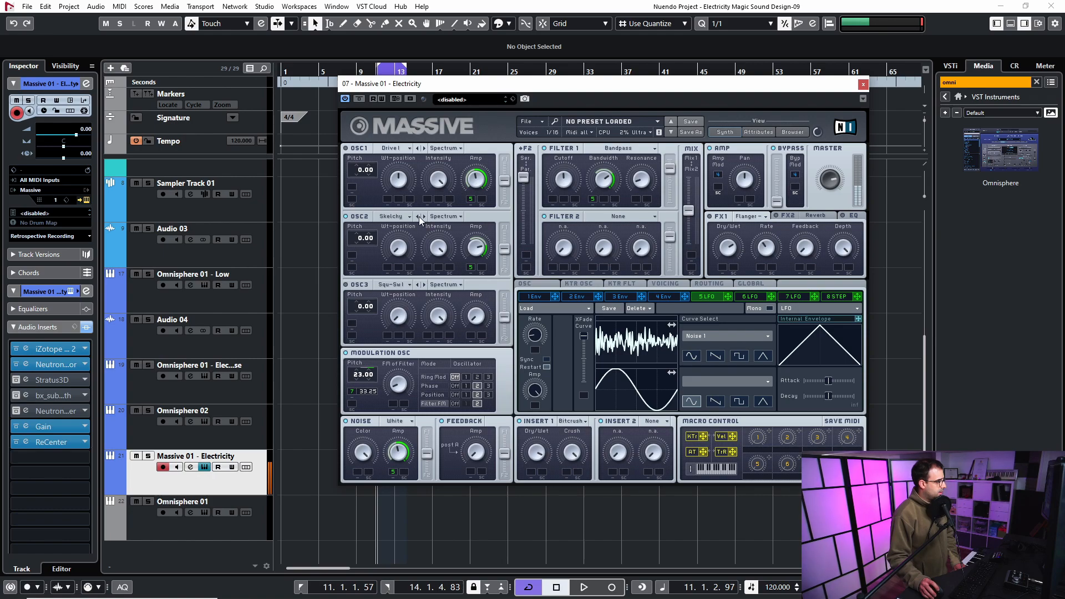
{"action": "left_click", "coordinate": [419, 217]}
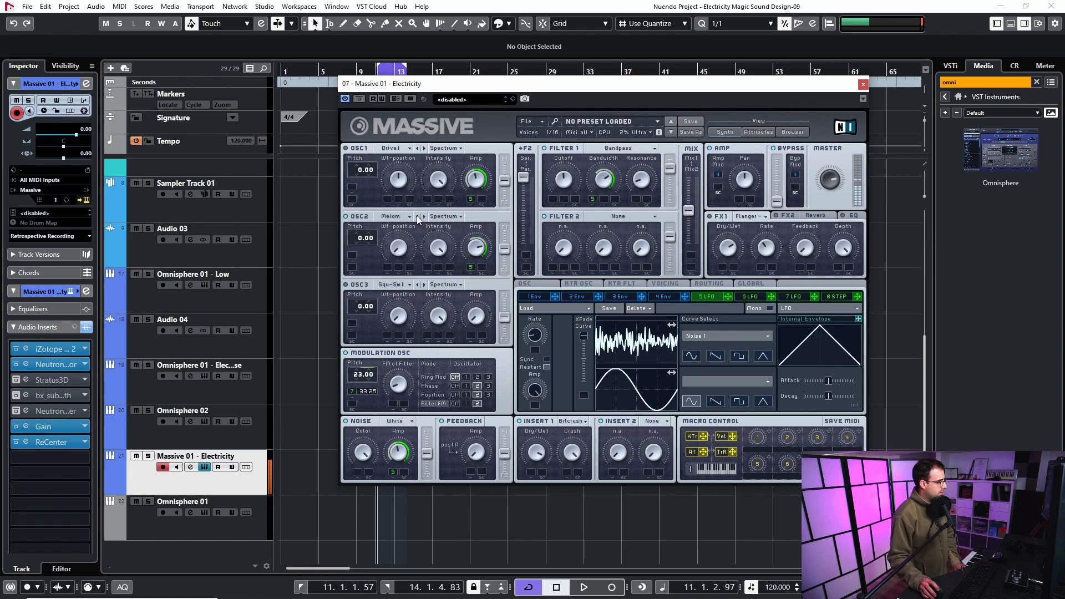
{"action": "left_click", "coordinate": [417, 216]}
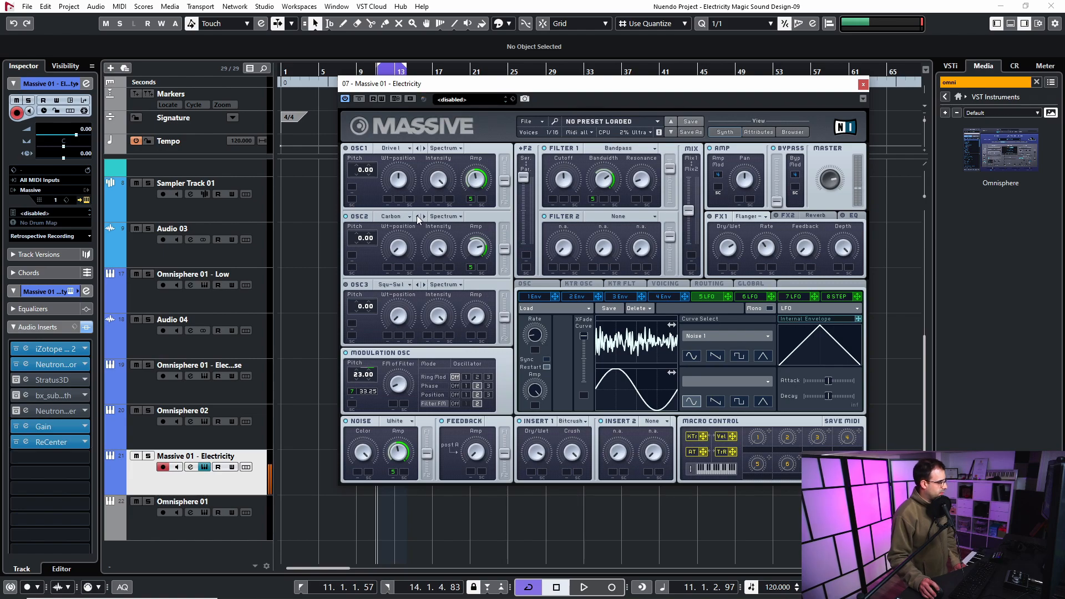
{"action": "left_click", "coordinate": [417, 216]}
{"action": "left_click", "coordinate": [419, 216]}
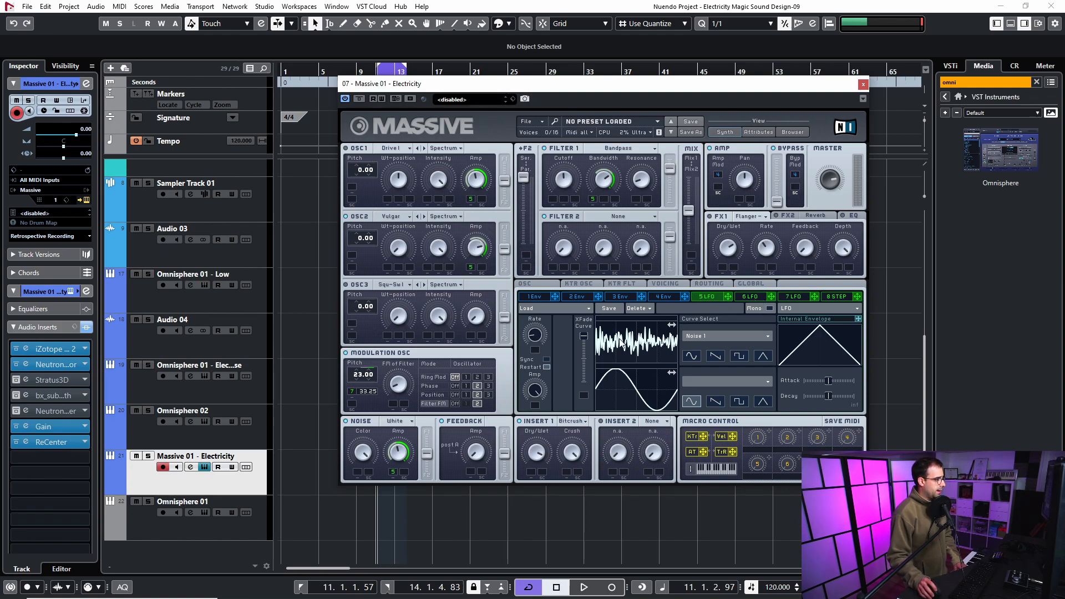
Examine the curve choices for LFO 5 and the noise types offered by the noise oscillator.
{"action": "left_click", "coordinate": [720, 335]}
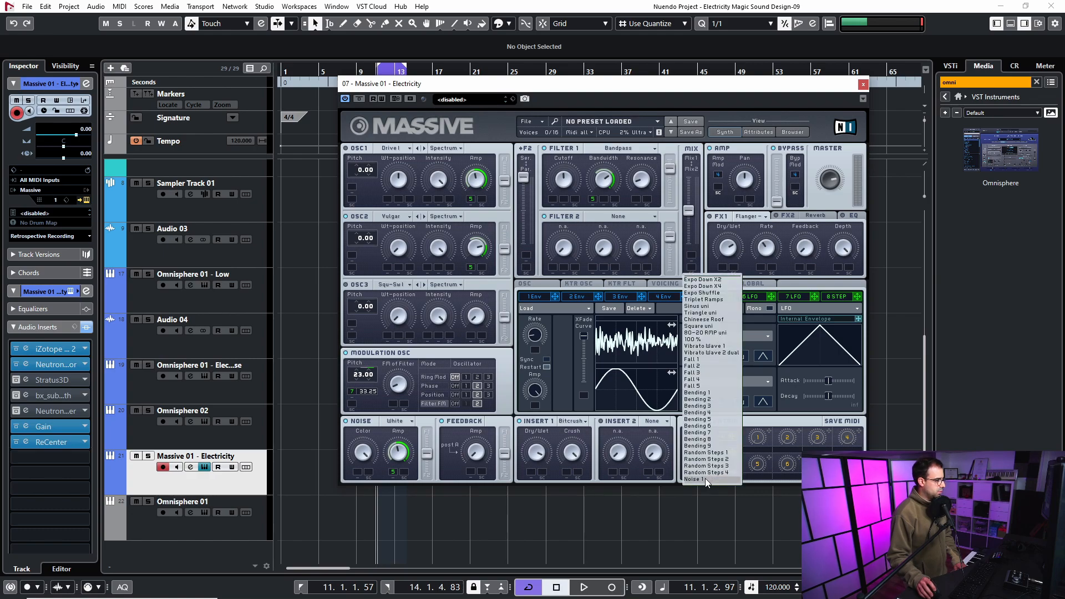
{"action": "left_click", "coordinate": [656, 430]}
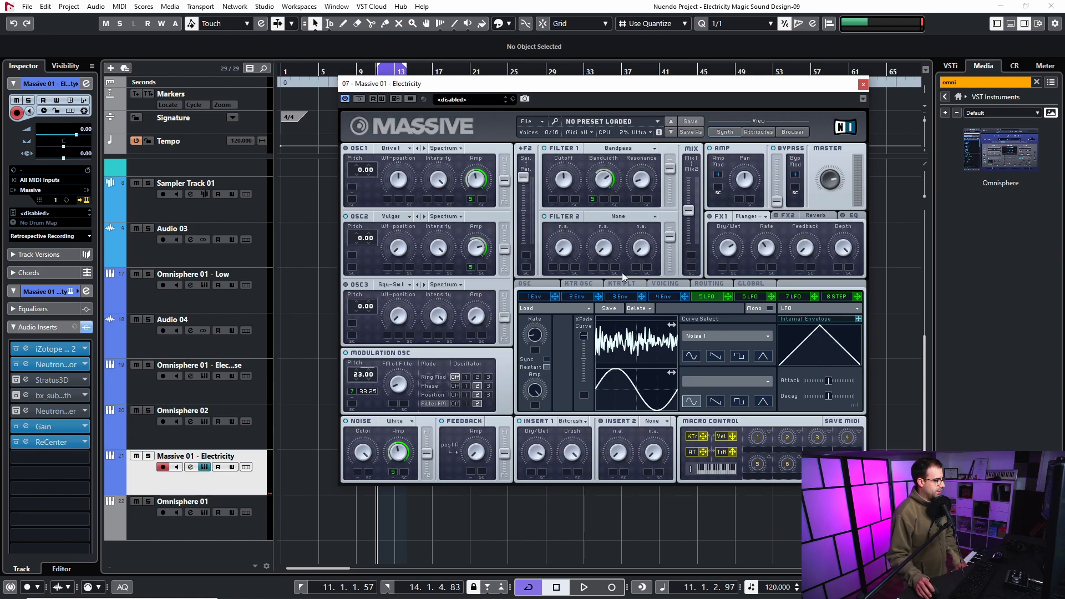
{"action": "left_click", "coordinate": [405, 423]}
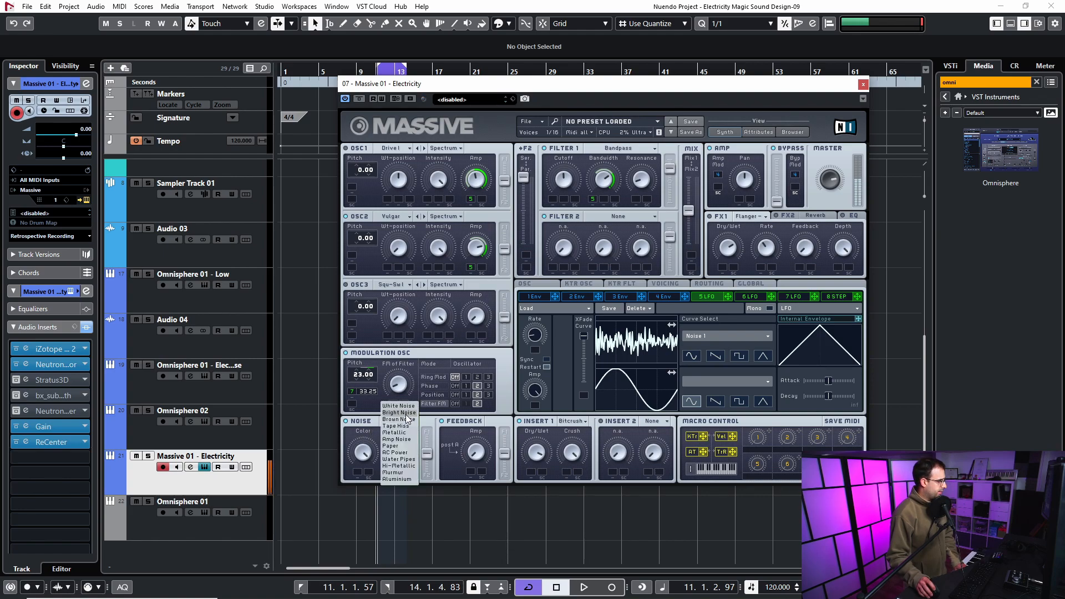
{"action": "left_click", "coordinate": [506, 422]}
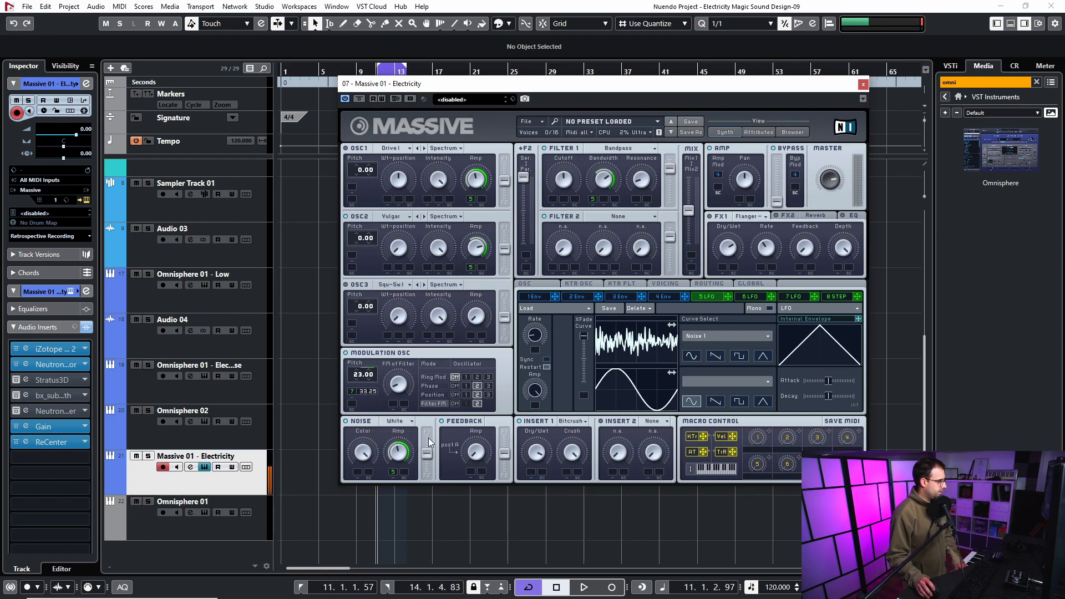
Clear the modulation on the noise oscillator's Amp and assign LFO 5 to its modulation slot again.
{"action": "right_click", "coordinate": [400, 455]}
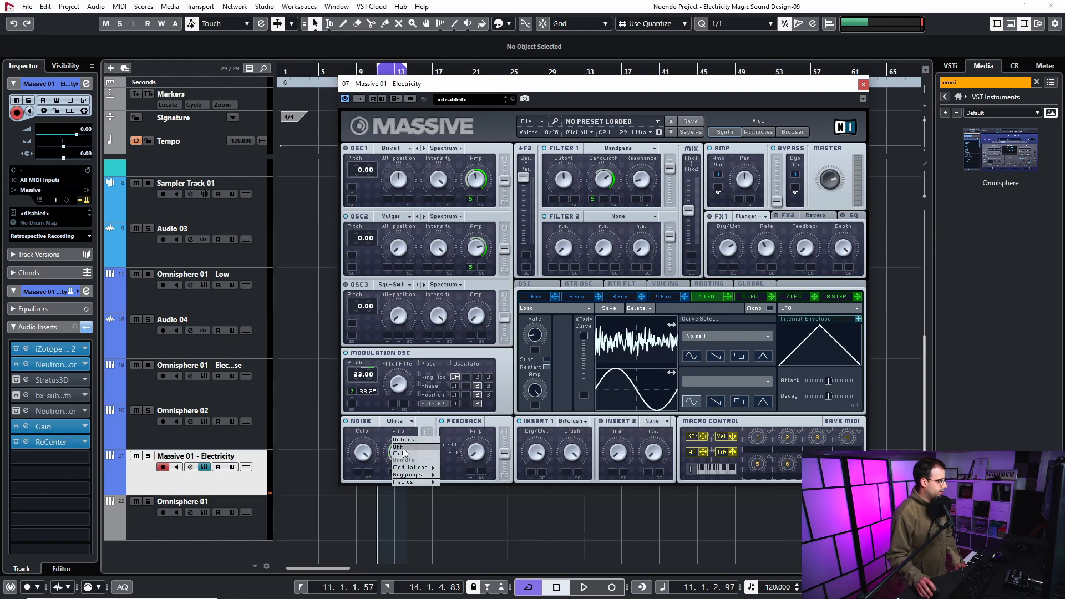
{"action": "left_click", "coordinate": [401, 454]}
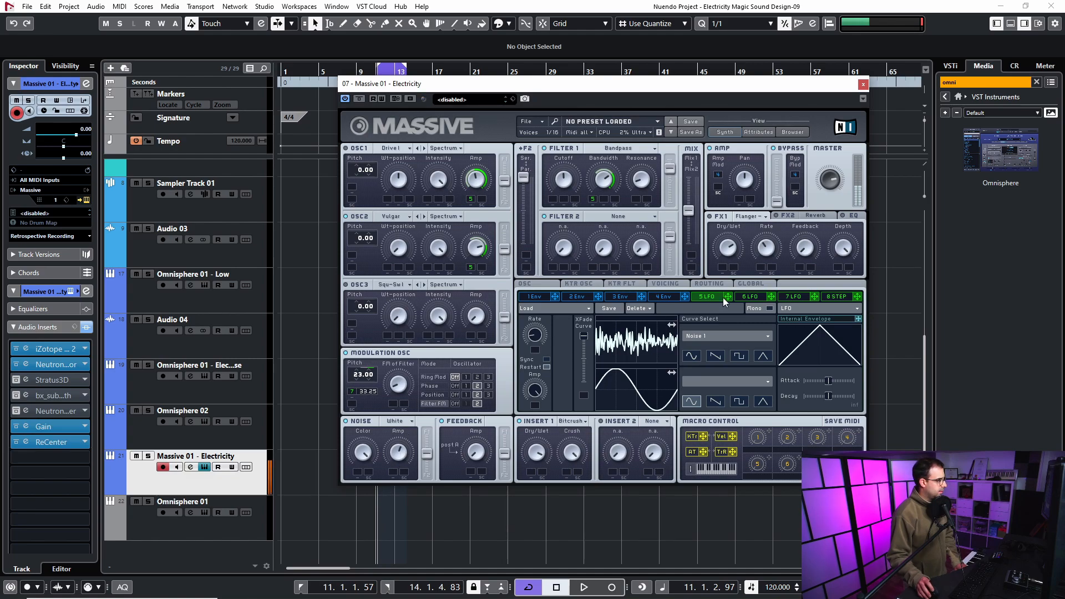
{"action": "left_click_drag", "start_coordinate": [728, 297], "coordinate": [393, 472]}
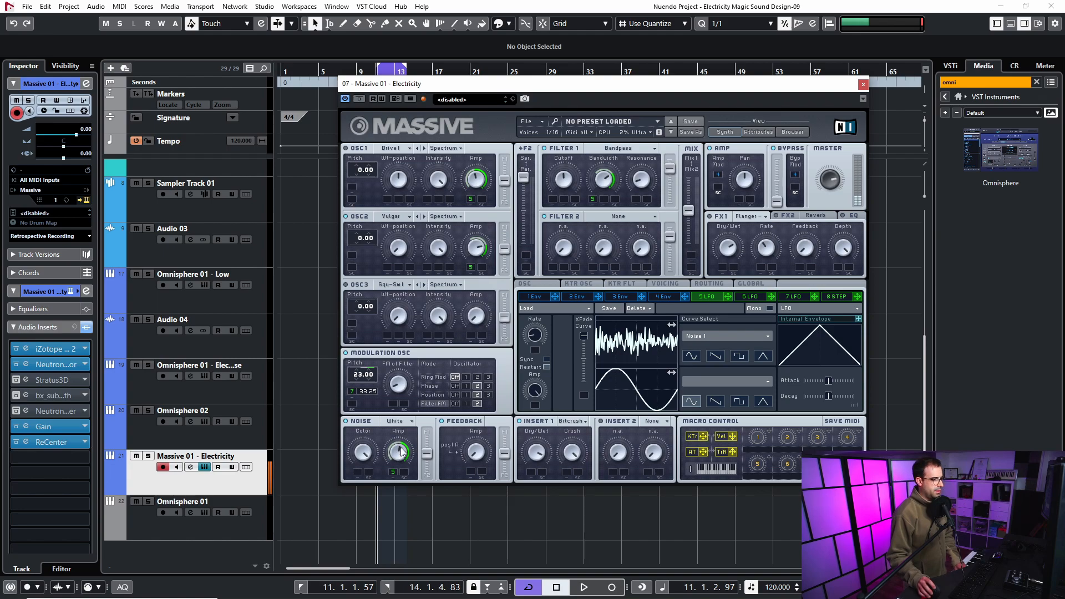
Try the Bright Noise, Brown Noise, Tape Hiss and Metallic types on the noise oscillator.
{"action": "left_click", "coordinate": [409, 421]}
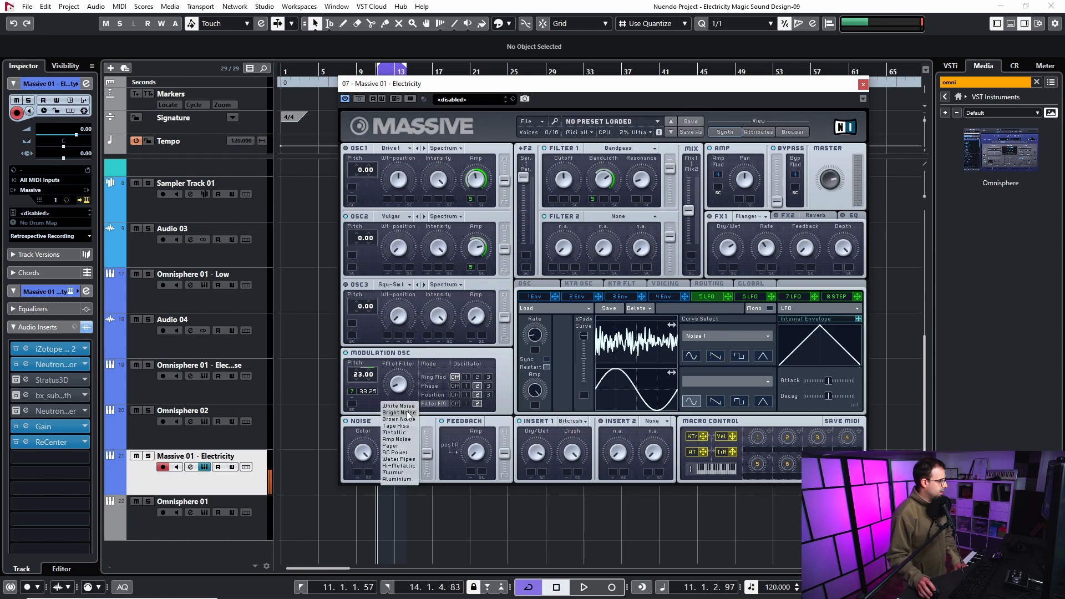
{"action": "left_click", "coordinate": [408, 412]}
{"action": "left_click", "coordinate": [409, 421]}
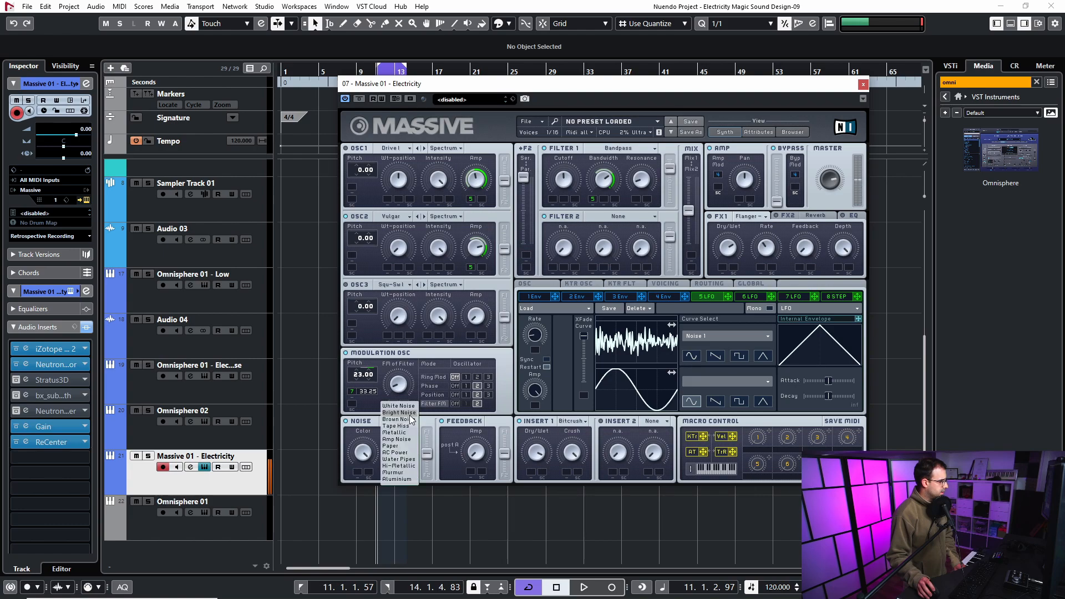
{"action": "left_click", "coordinate": [410, 419]}
{"action": "left_click", "coordinate": [409, 422]}
{"action": "left_click", "coordinate": [409, 426]}
{"action": "left_click", "coordinate": [410, 423]}
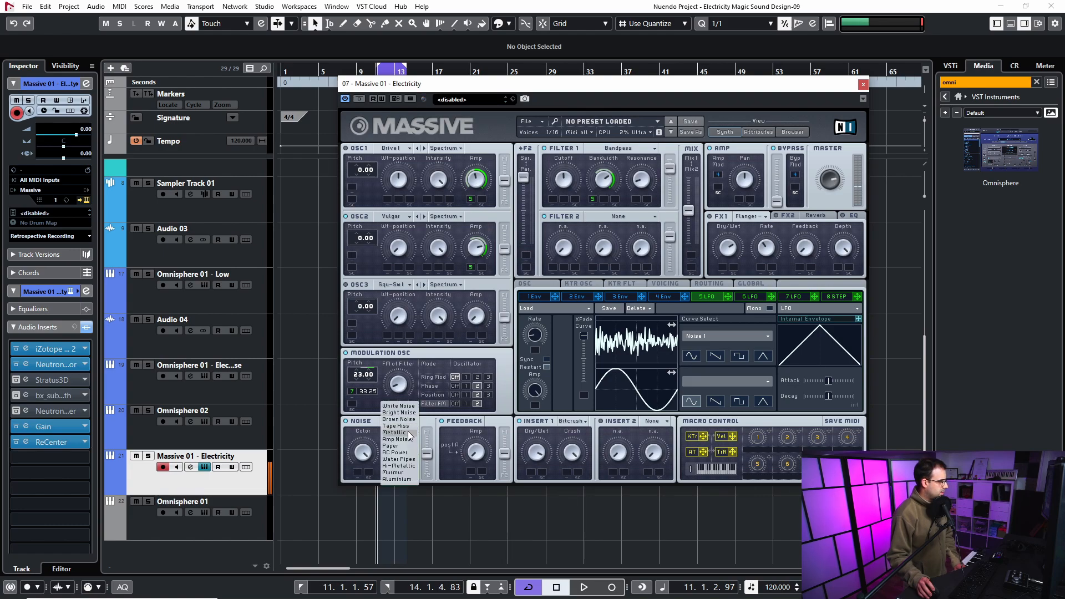
{"action": "left_click", "coordinate": [408, 433]}
{"action": "left_click", "coordinate": [409, 422]}
{"action": "left_click", "coordinate": [409, 433]}
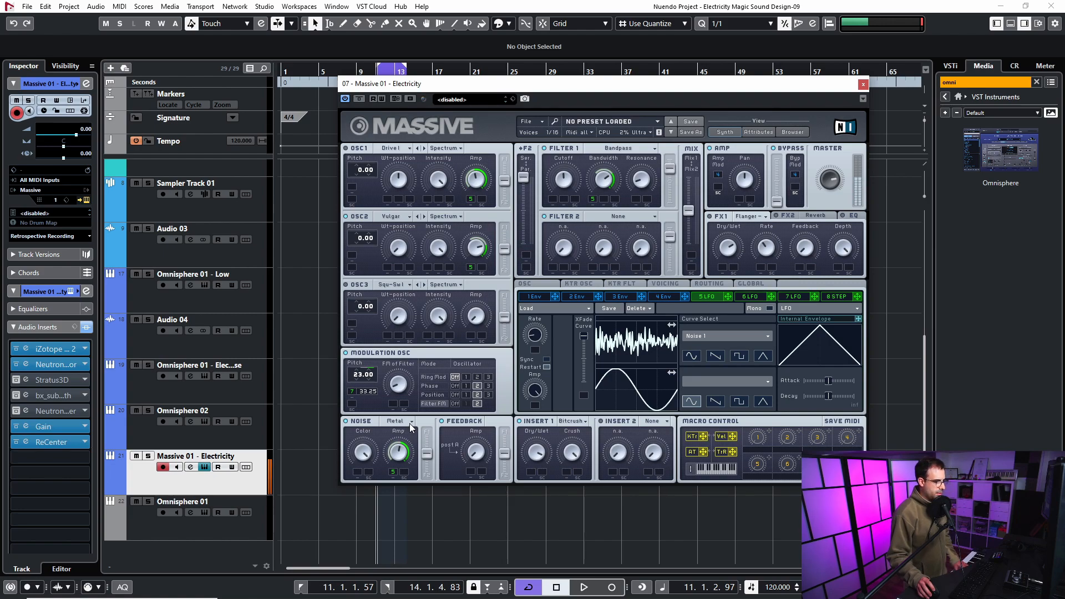
Try the Amp Noise, Paper and AC Power types on the noise oscillator.
{"action": "left_click", "coordinate": [411, 424]}
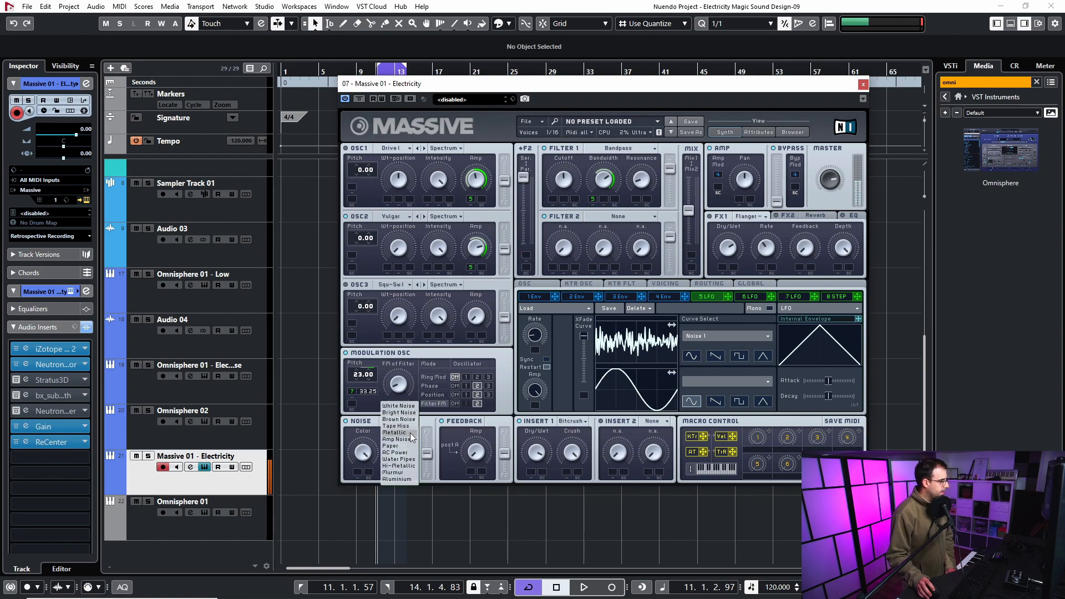
{"action": "left_click", "coordinate": [408, 440]}
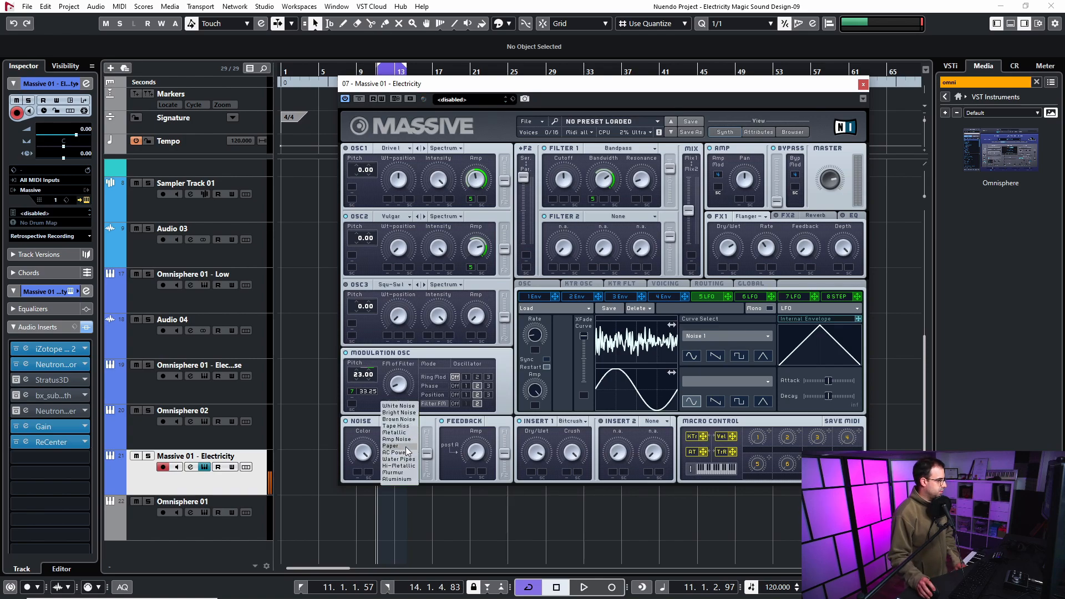
{"action": "left_click", "coordinate": [396, 446]}
{"action": "left_click", "coordinate": [411, 426]}
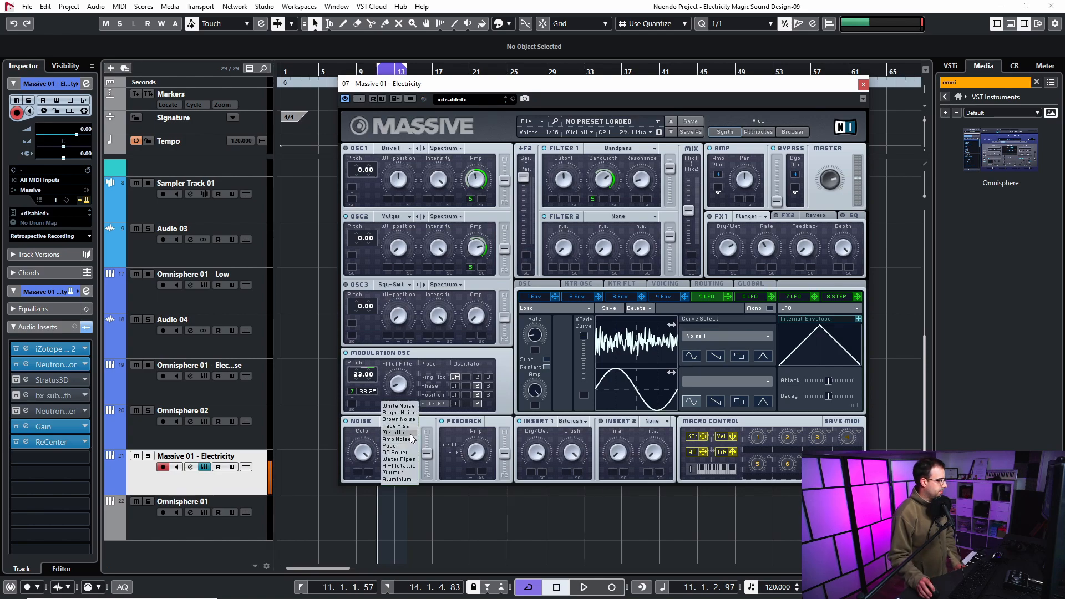
{"action": "left_click", "coordinate": [409, 447]}
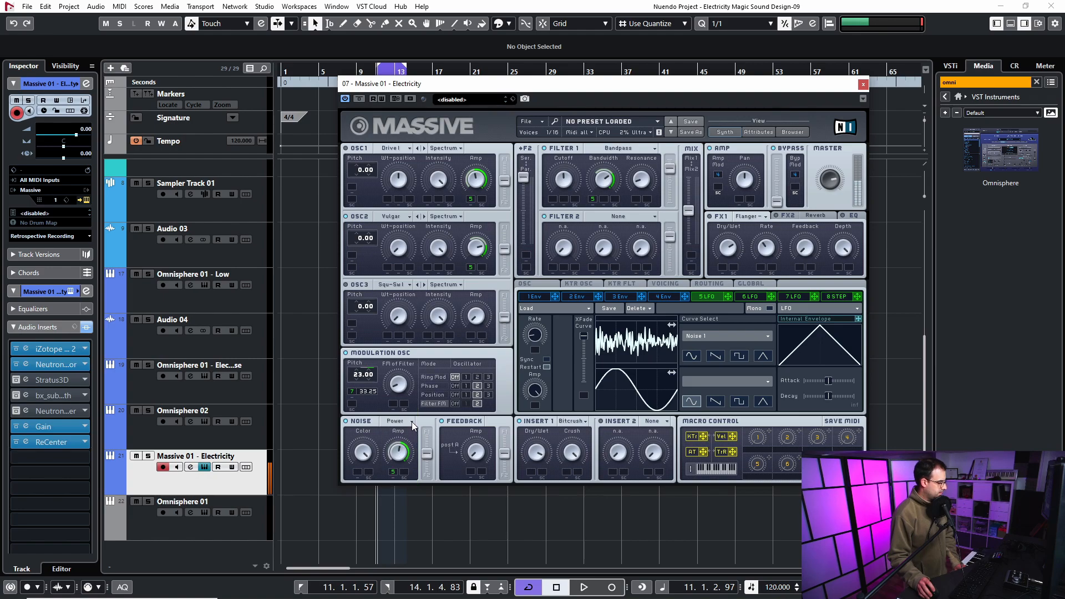
Audition the Water Pipes, Hi-Metallic and Murmur noise types, and set the noise oscillator to Aluminium.
{"action": "left_click", "coordinate": [411, 422]}
{"action": "left_click", "coordinate": [410, 460]}
{"action": "left_click", "coordinate": [413, 423]}
{"action": "left_click", "coordinate": [404, 460]}
{"action": "left_click", "coordinate": [410, 424]}
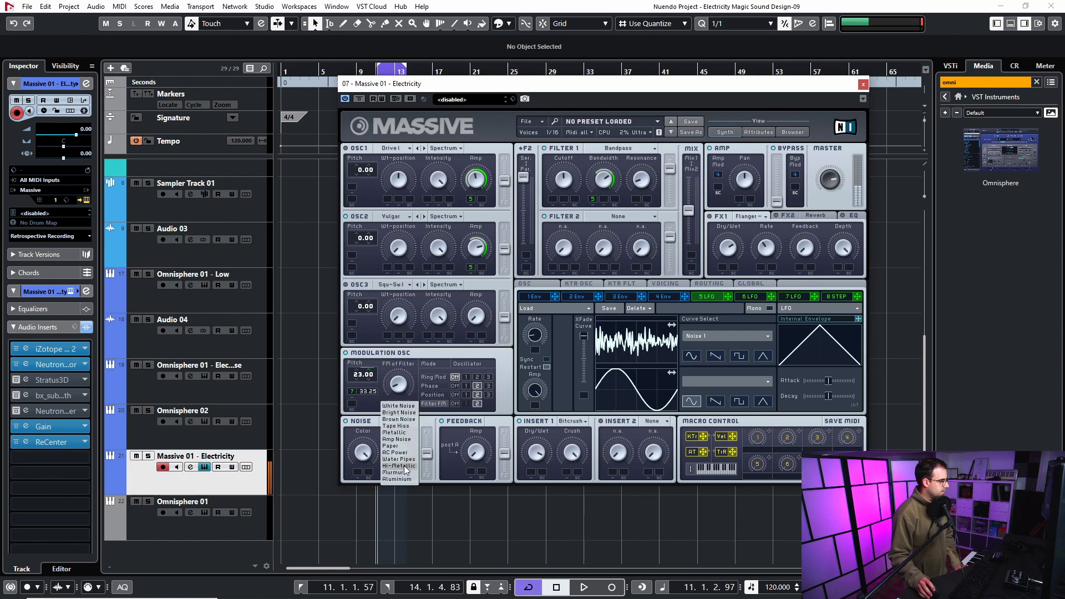
{"action": "left_click", "coordinate": [407, 465]}
{"action": "left_click", "coordinate": [411, 423]}
{"action": "left_click", "coordinate": [403, 473]}
{"action": "left_click", "coordinate": [410, 424]}
{"action": "left_click", "coordinate": [397, 480]}
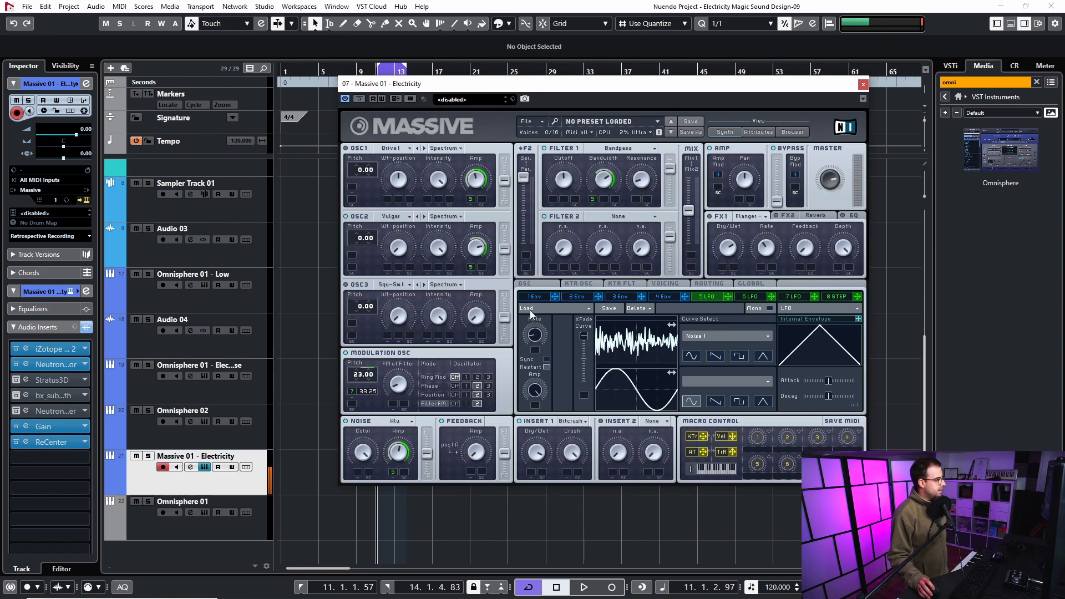
Examine LFO 7 and the modulation oscillator's Position and Phase modes.
{"action": "left_click", "coordinate": [804, 297]}
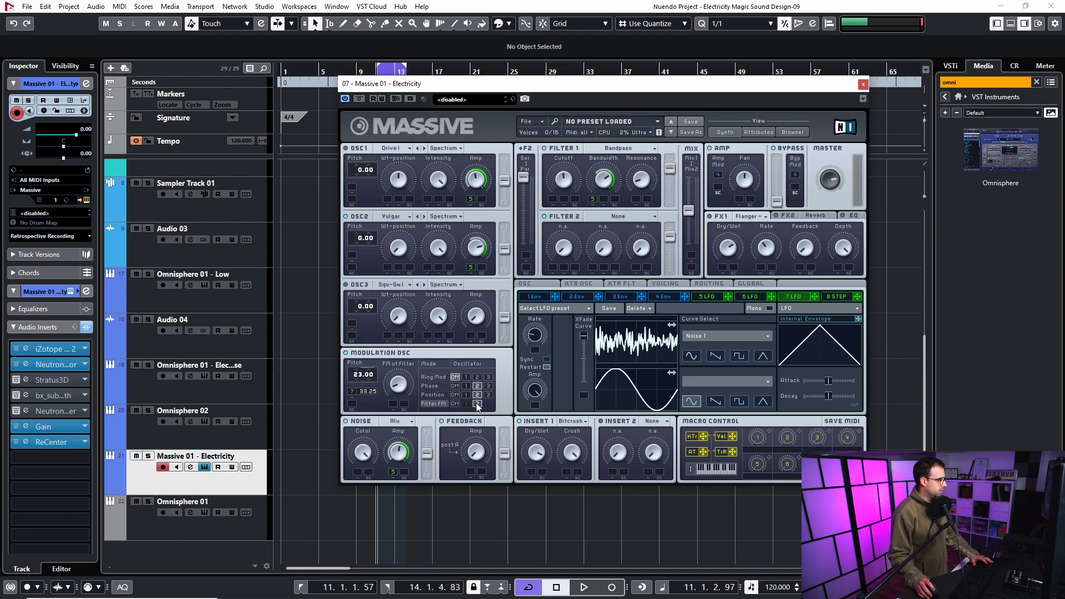
{"action": "left_click", "coordinate": [433, 394]}
{"action": "left_click", "coordinate": [436, 387]}
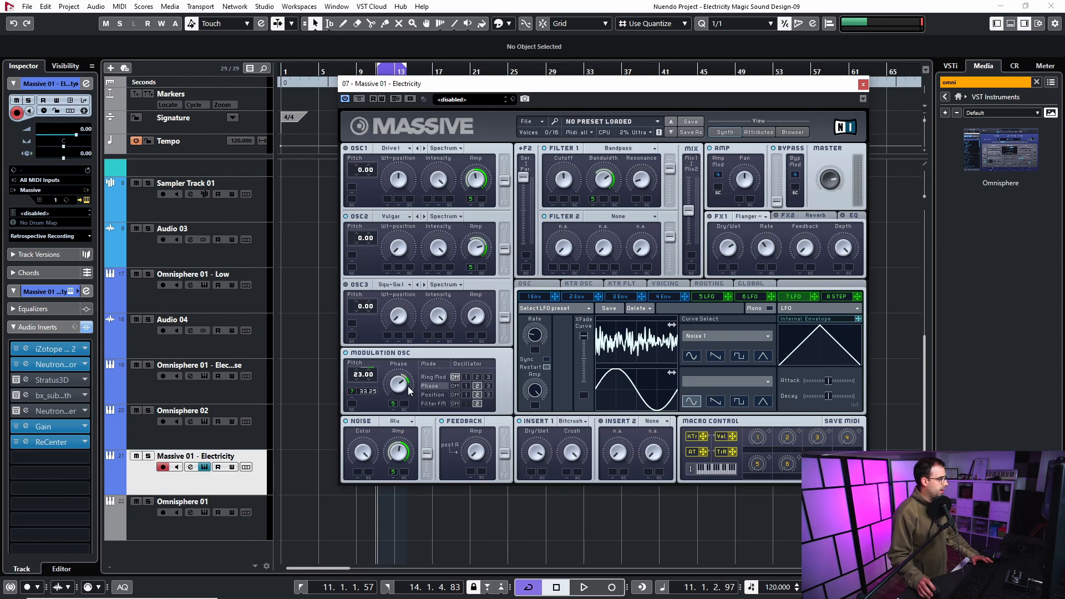
Set the modulation oscillator to Filter FM mode, and audition the patch by toggling Insert 1 and the modulation oscillator.
{"action": "left_click", "coordinate": [431, 395]}
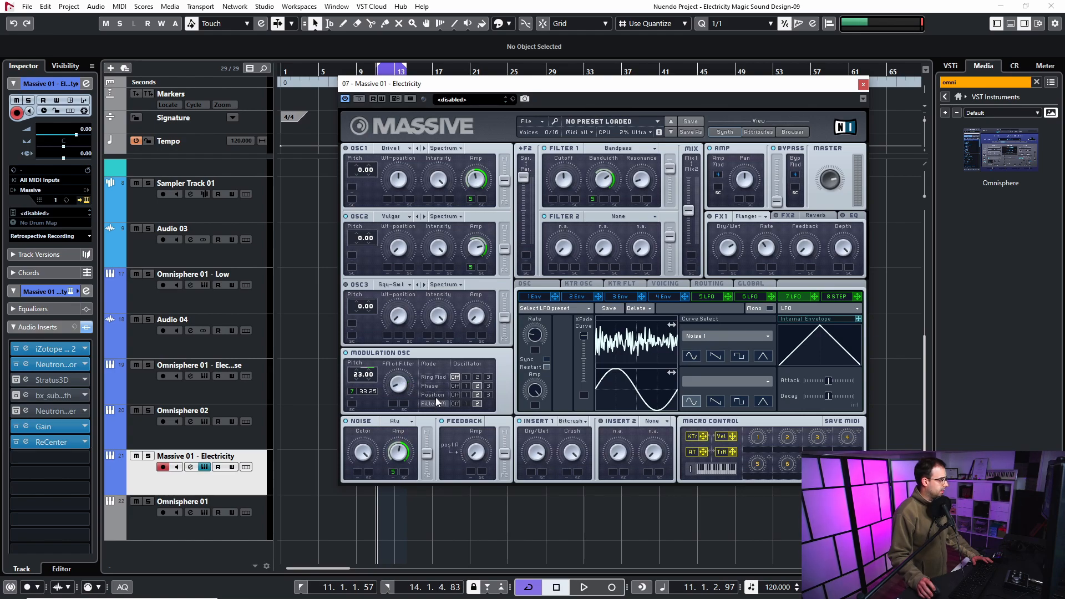
{"action": "left_click", "coordinate": [438, 389]}
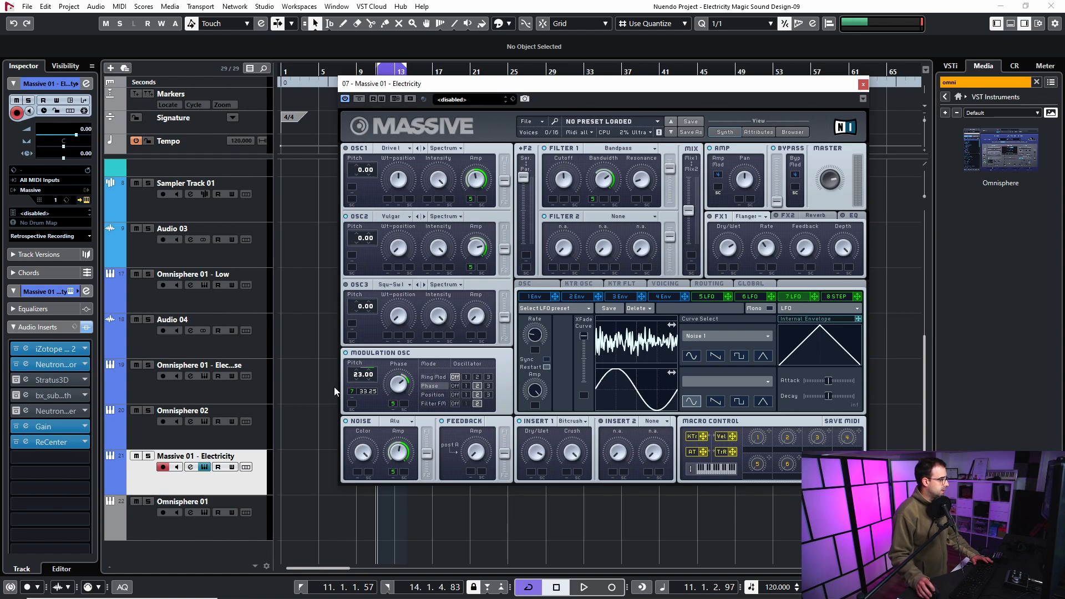
{"action": "left_click", "coordinate": [441, 406]}
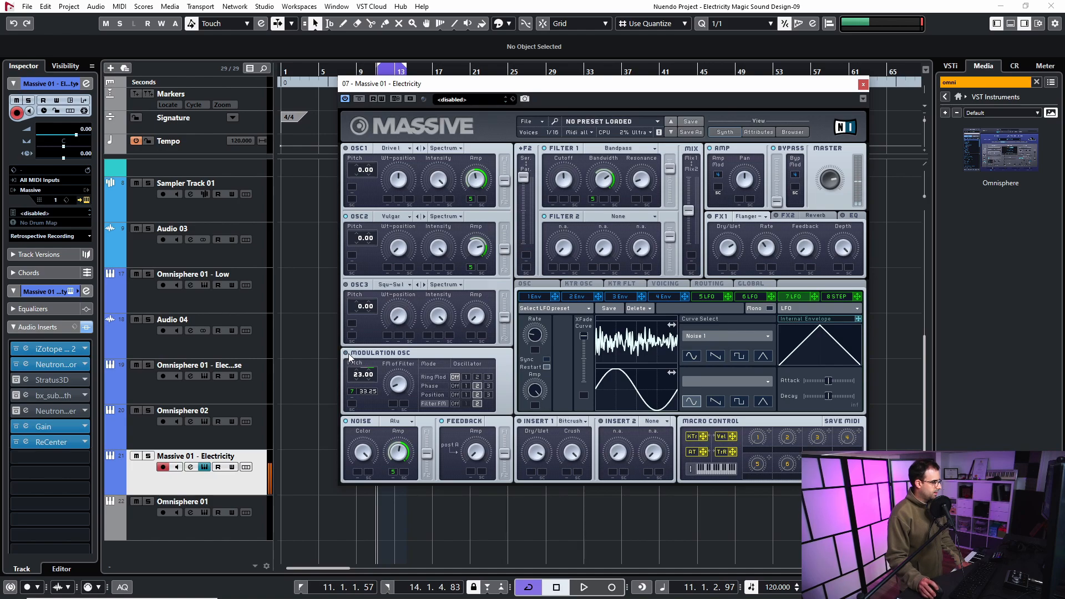
{"action": "left_click", "coordinate": [521, 421]}
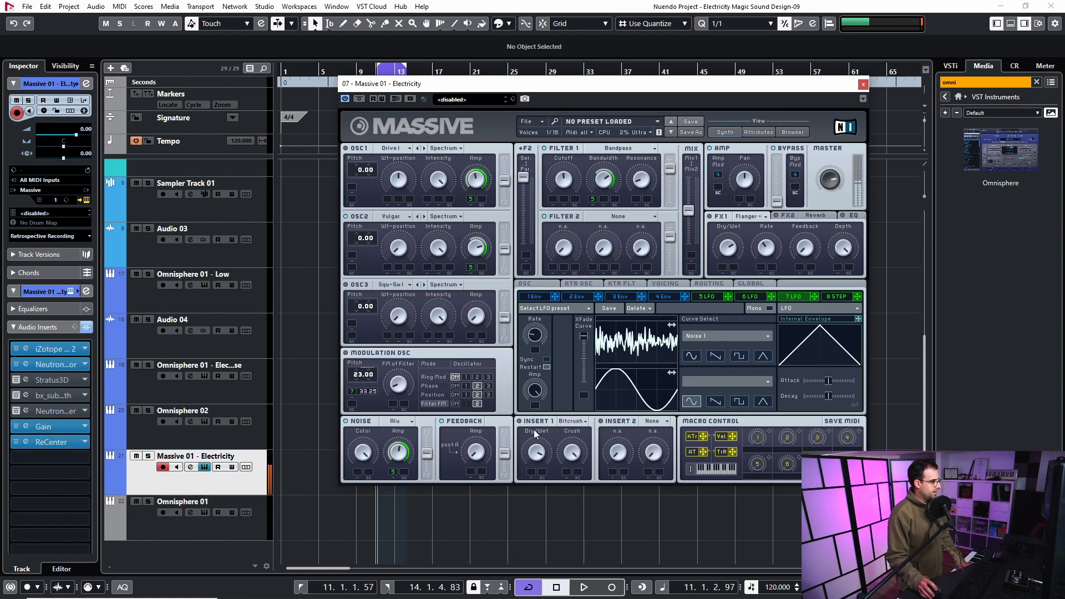
{"action": "left_click", "coordinate": [345, 353]}
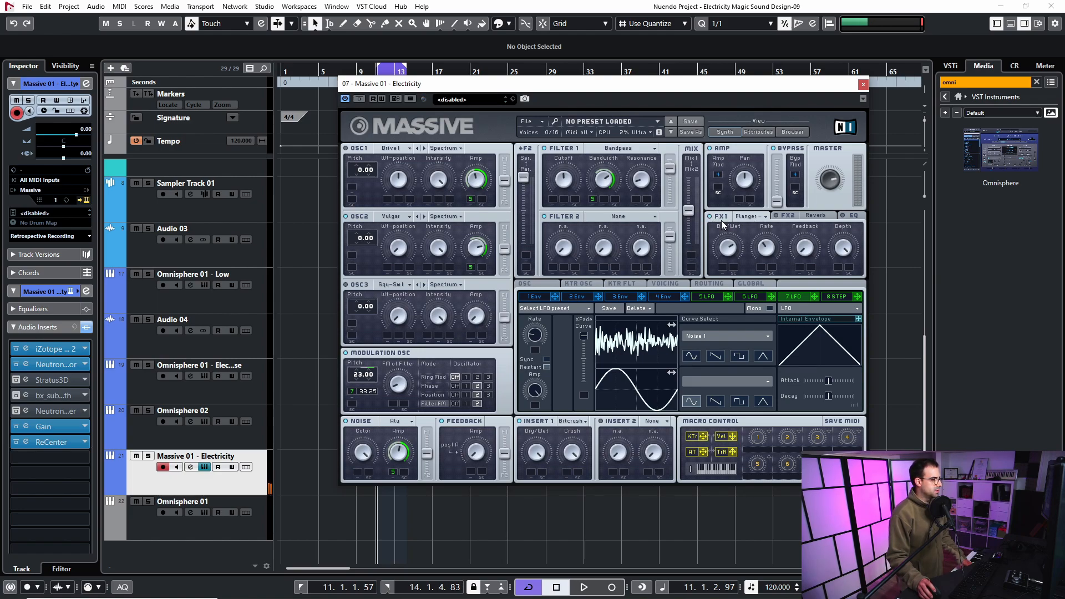
Audition the patch with FX1 set to None, view the FX2 Reverb, and set FX1 to Flanger Positive.
{"action": "left_click", "coordinate": [757, 216]}
{"action": "left_click", "coordinate": [760, 216]}
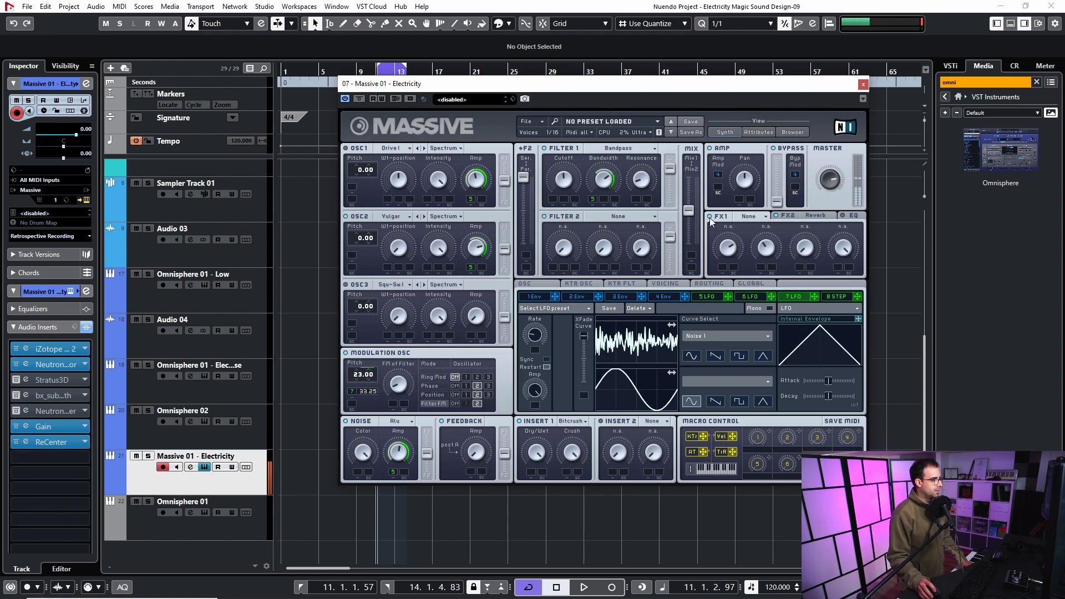
{"action": "left_click", "coordinate": [785, 216]}
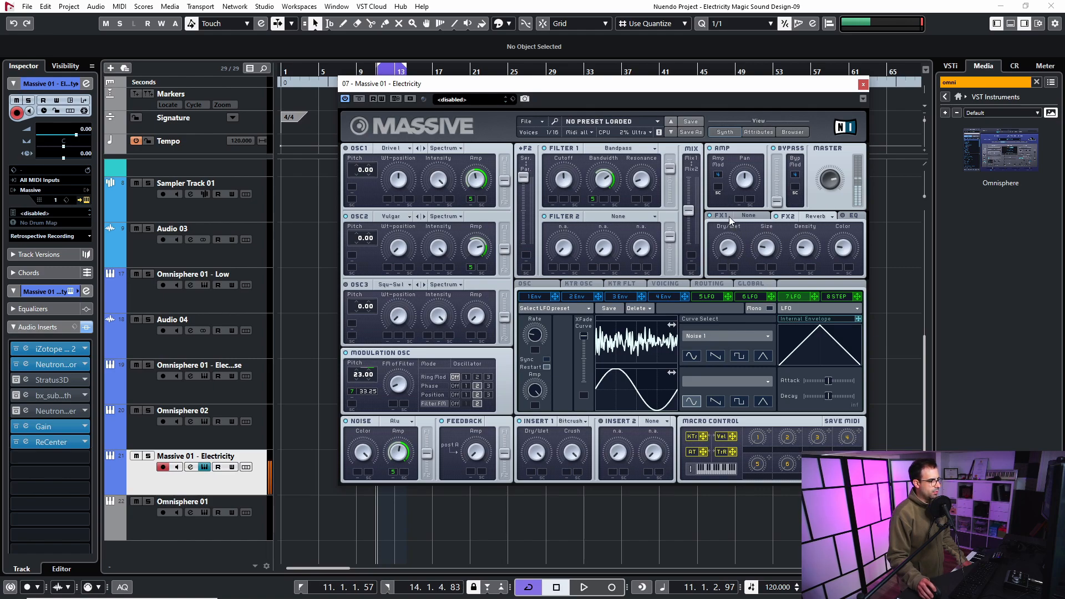
{"action": "left_click", "coordinate": [750, 217]}
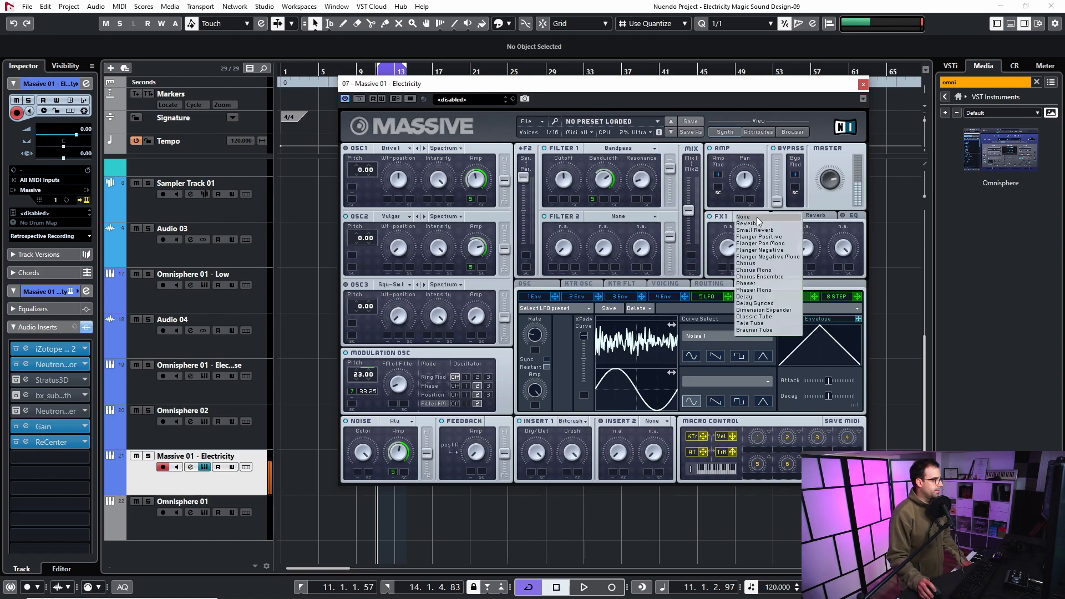
{"action": "left_click", "coordinate": [780, 237]}
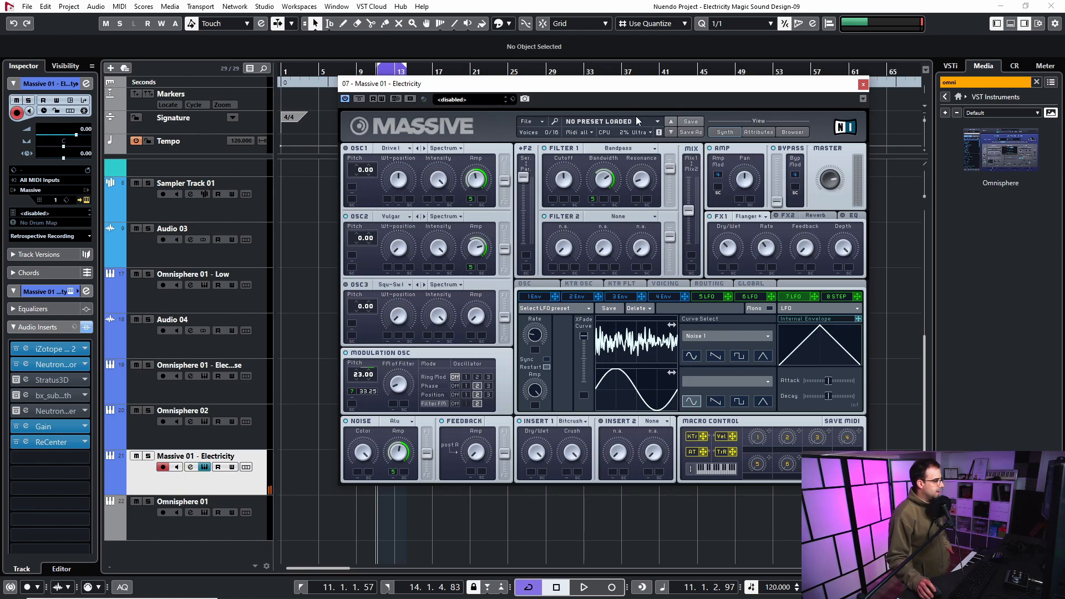
Close Massive and open the Omnisphere instrument of the Omnisphere 02 track.
{"action": "left_click", "coordinate": [863, 84]}
{"action": "left_click", "coordinate": [143, 434]}
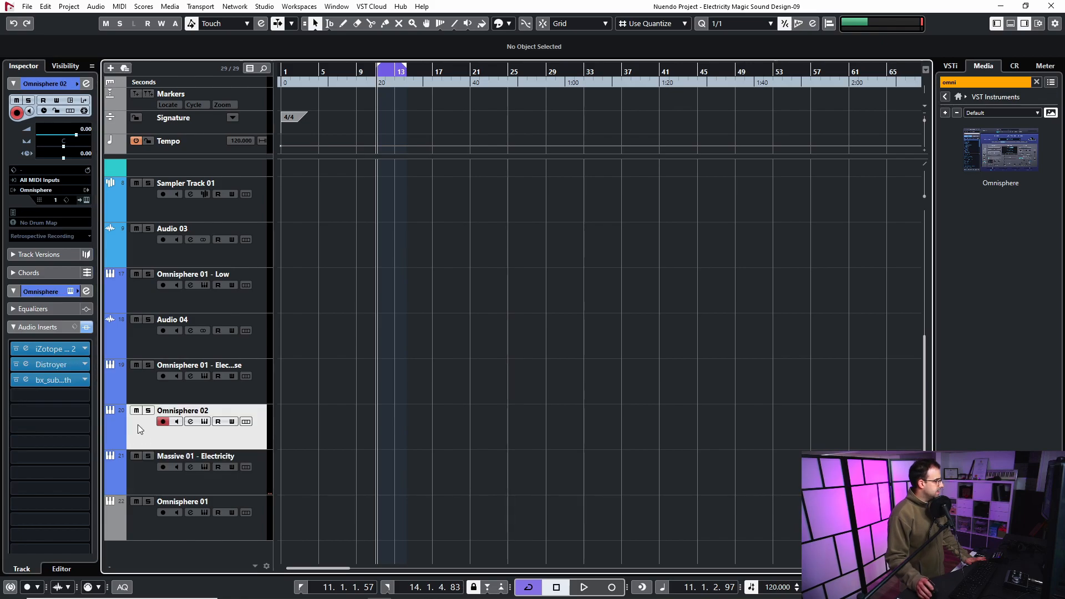
{"action": "left_click", "coordinate": [87, 200]}
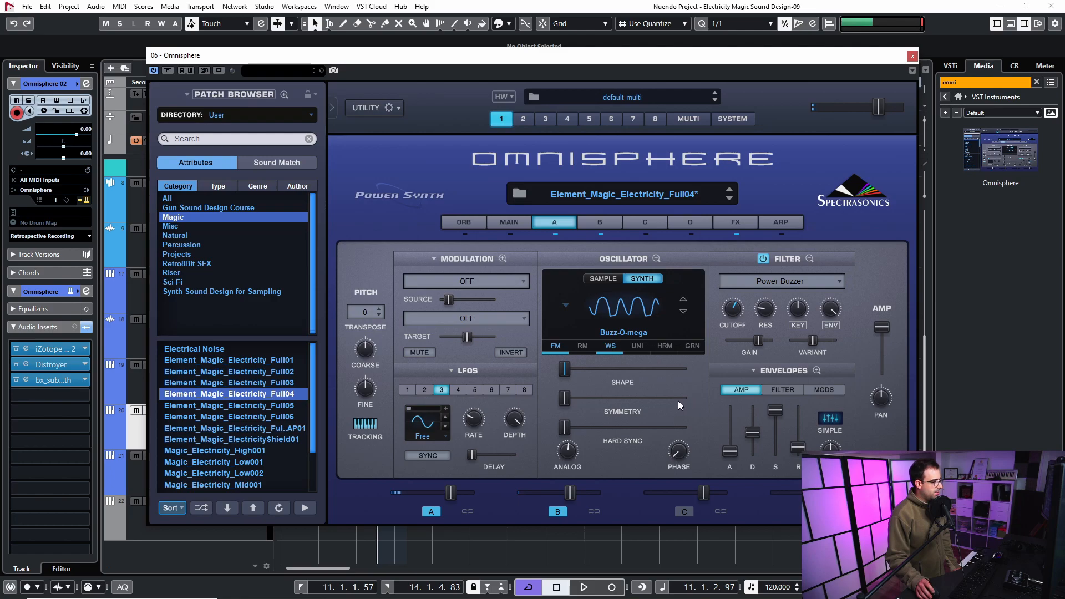
Compare the oscillator and filter settings of layers A and B in the Element_Magic_Electricity_Full04 patch.
{"action": "left_click", "coordinate": [604, 225]}
{"action": "left_click", "coordinate": [555, 224]}
{"action": "left_click", "coordinate": [593, 224]}
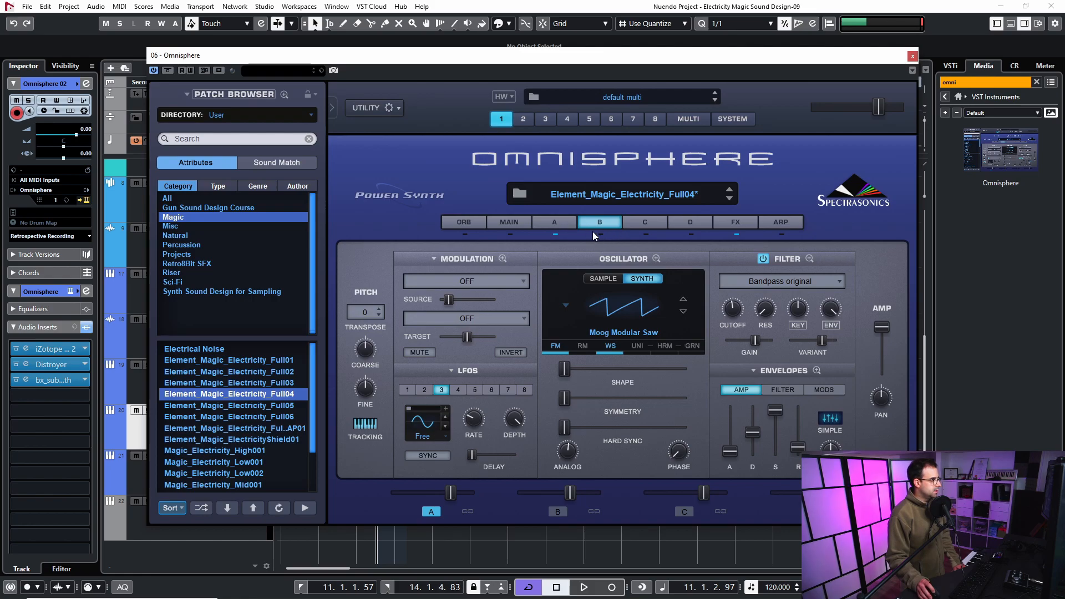
{"action": "left_click", "coordinate": [569, 225]}
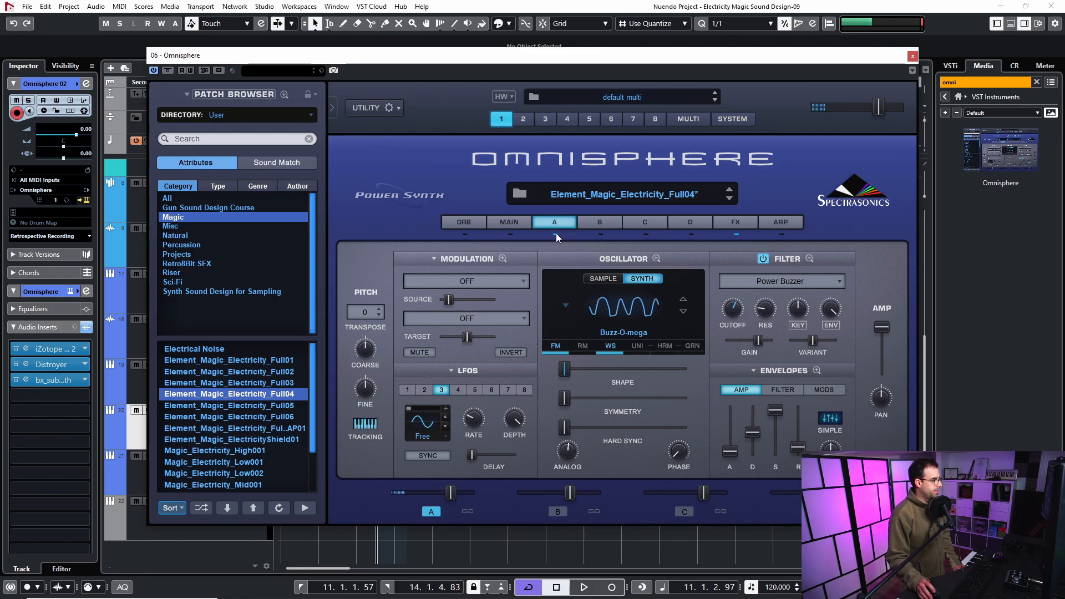
{"action": "left_click", "coordinate": [602, 226]}
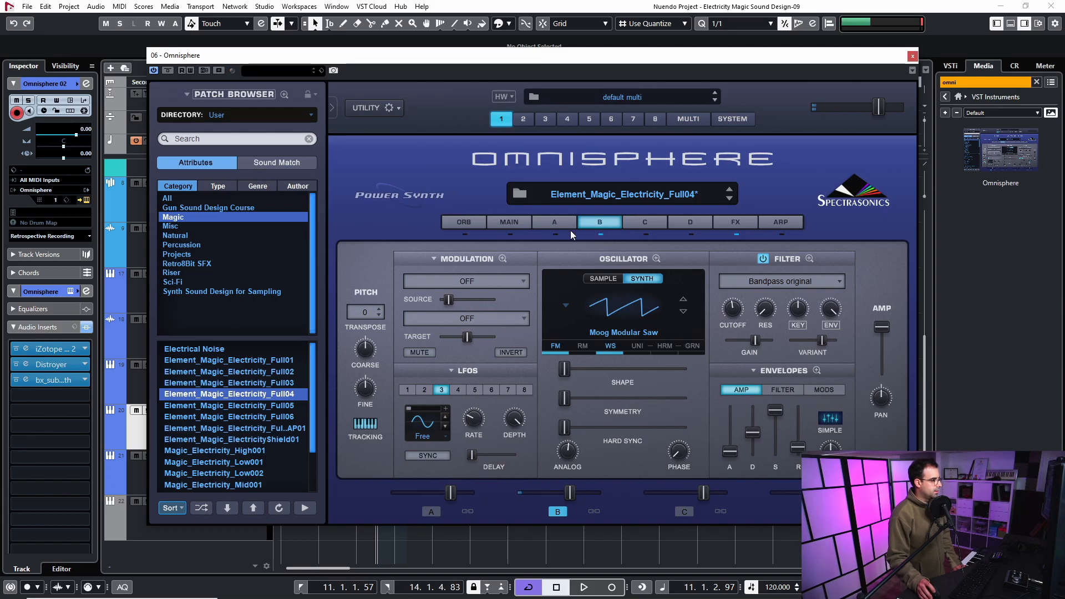
{"action": "left_click", "coordinate": [554, 223]}
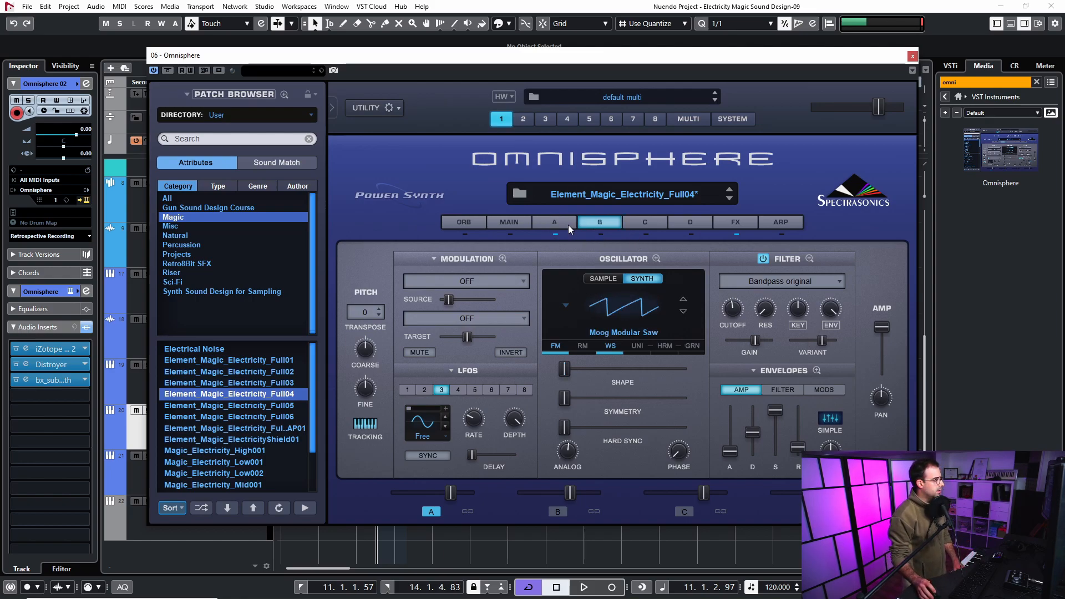
Examine layer A's modulation matrix routings and its oscillator's frequency modulation settings.
{"action": "left_click", "coordinate": [504, 258]}
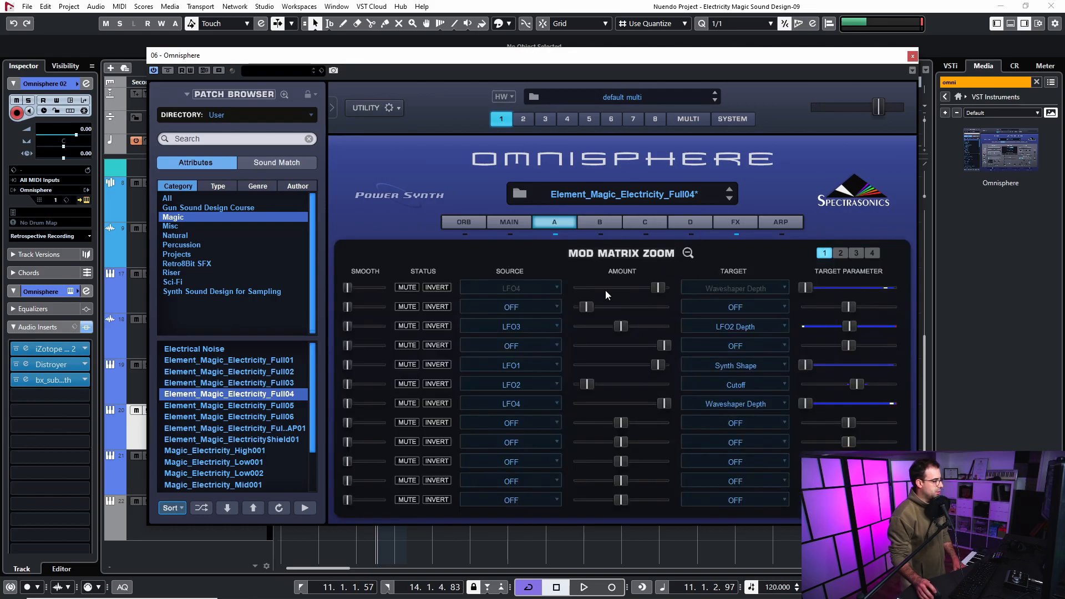
{"action": "left_click", "coordinate": [690, 253]}
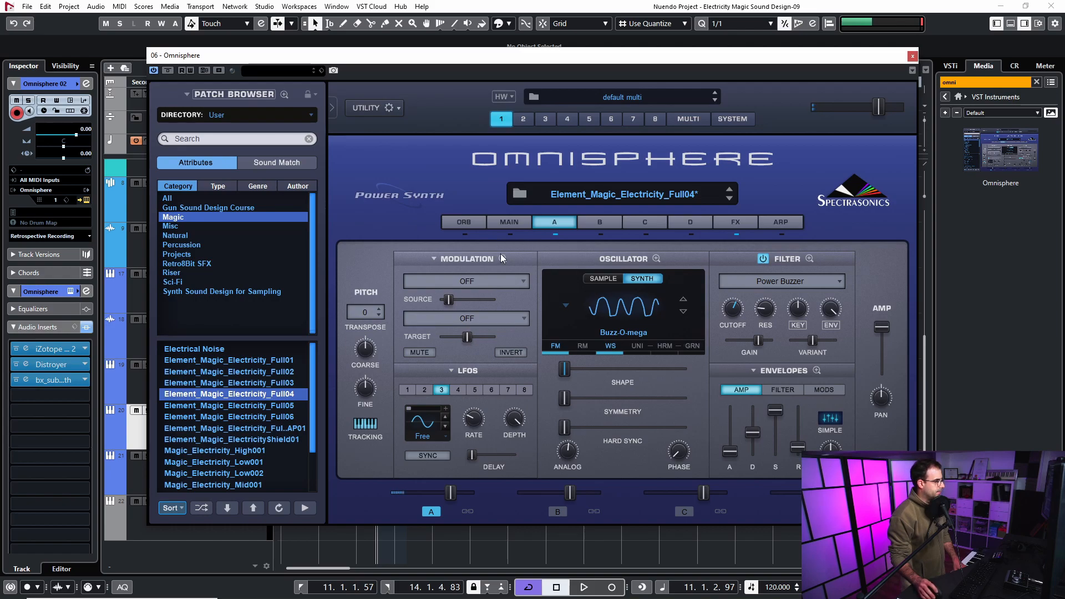
{"action": "left_click", "coordinate": [556, 346]}
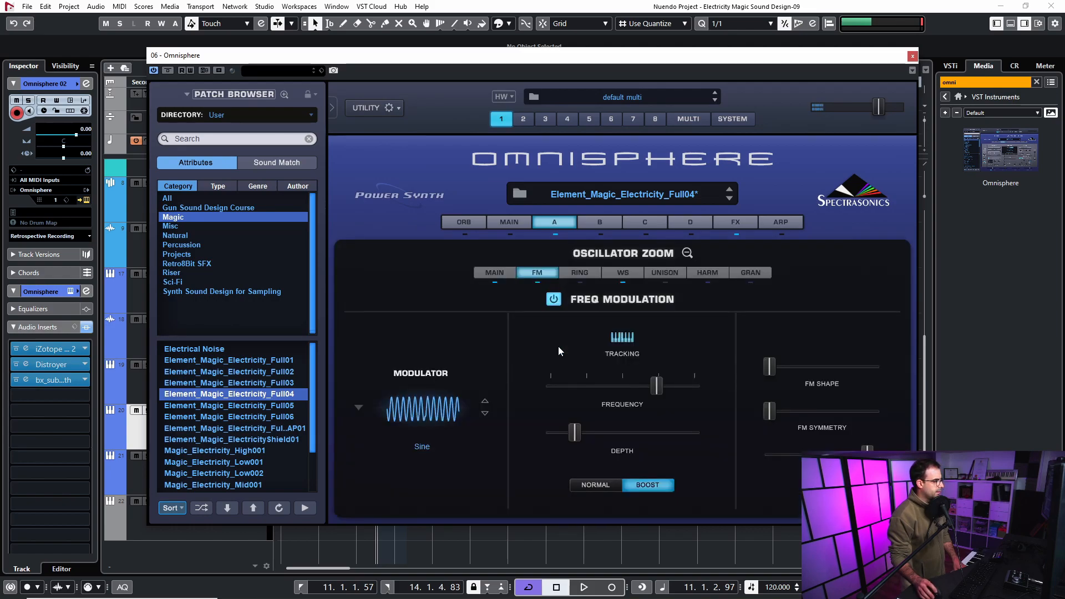
{"action": "left_click", "coordinate": [686, 254]}
{"action": "left_click", "coordinate": [505, 260]}
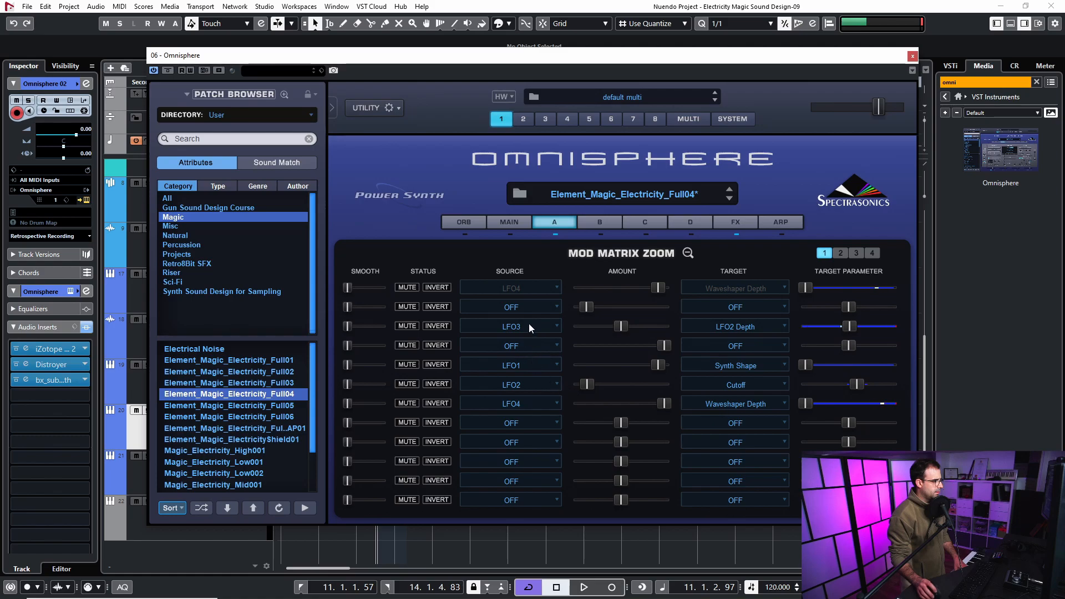
{"action": "left_click", "coordinate": [688, 253]}
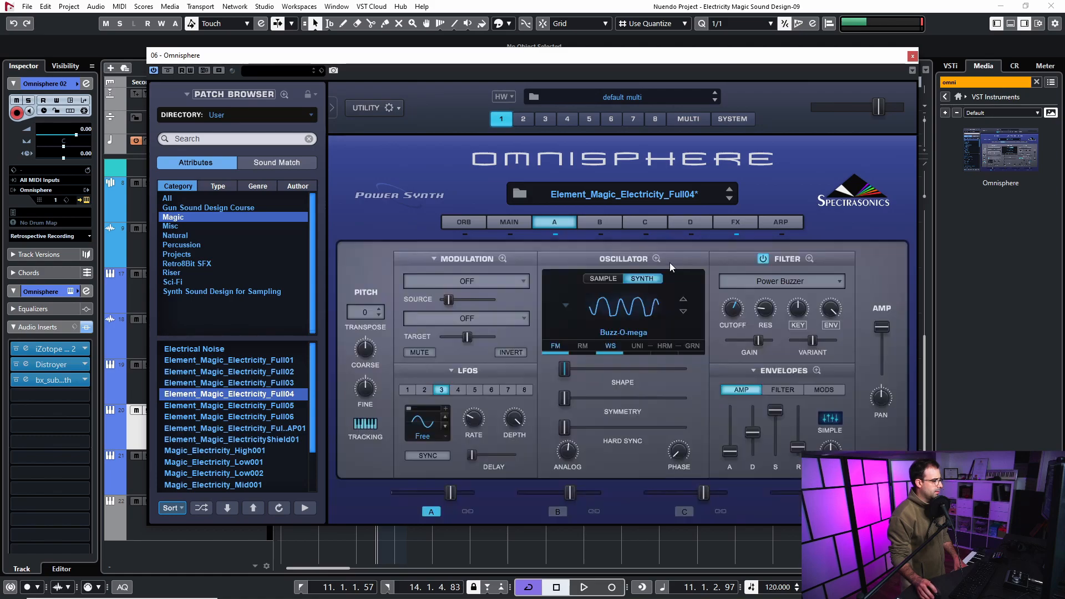
Check LFO 1 and its Synth Shape routing in layer A's modulation matrix, and try moving the oscillator's Shape slider.
{"action": "left_click", "coordinate": [406, 390]}
{"action": "left_click", "coordinate": [502, 258]}
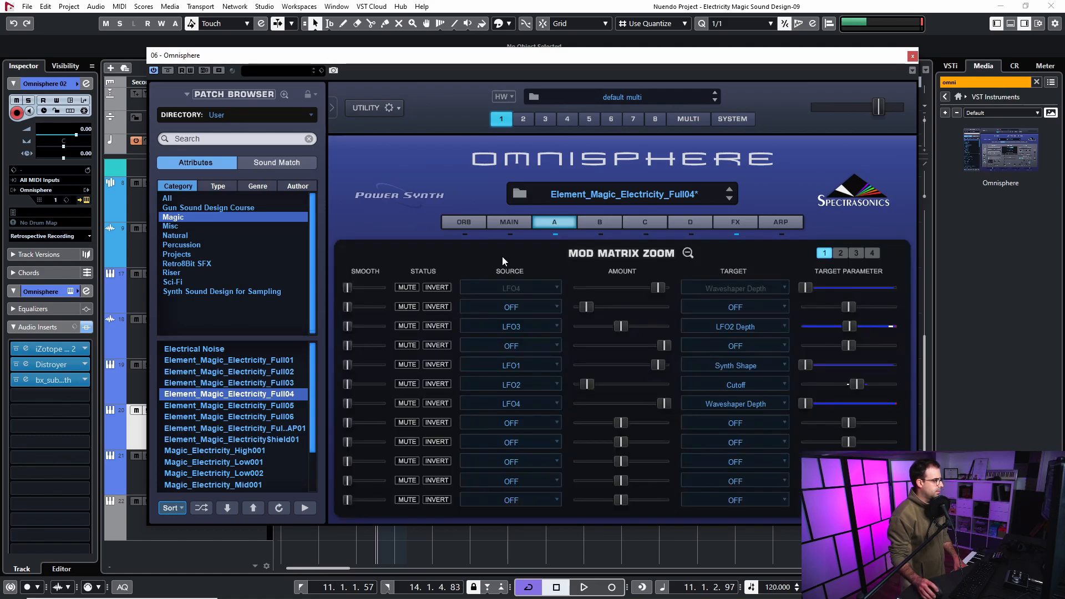
{"action": "left_click", "coordinate": [688, 253]}
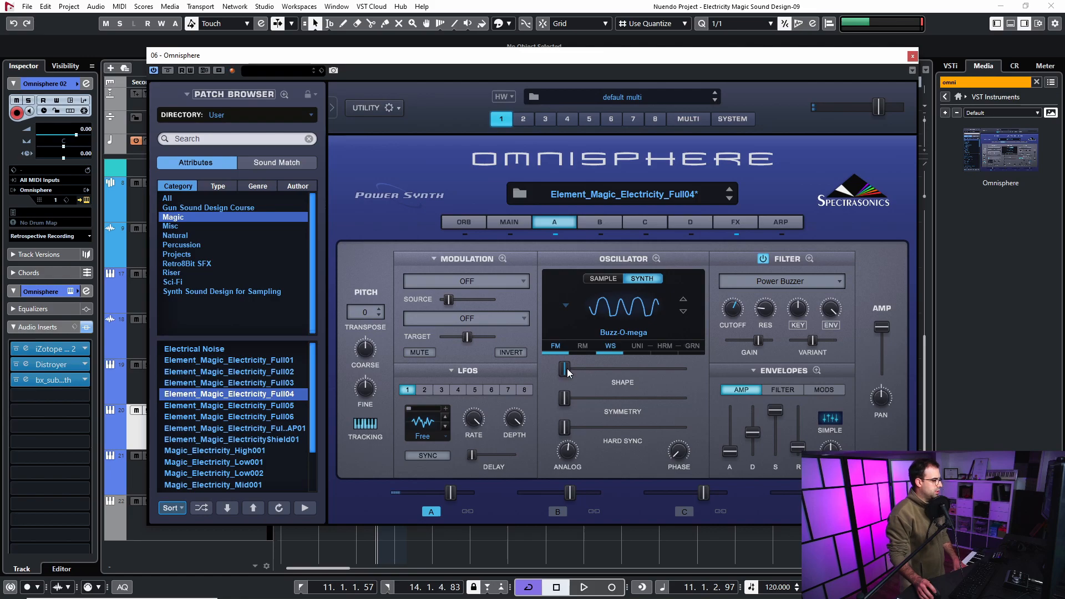
{"action": "left_click_drag", "start_coordinate": [567, 370], "coordinate": [529, 355]}
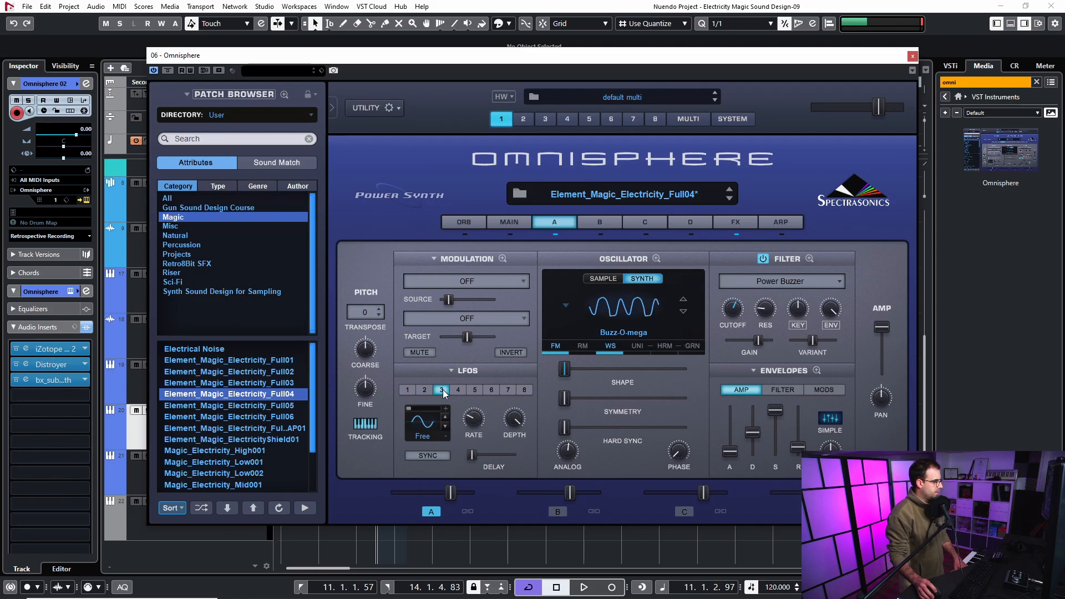
Review layer A's LFO 2 and LFO 1 waveforms together with their modulation matrix targets.
{"action": "left_click", "coordinate": [425, 389]}
{"action": "left_click", "coordinate": [408, 390]}
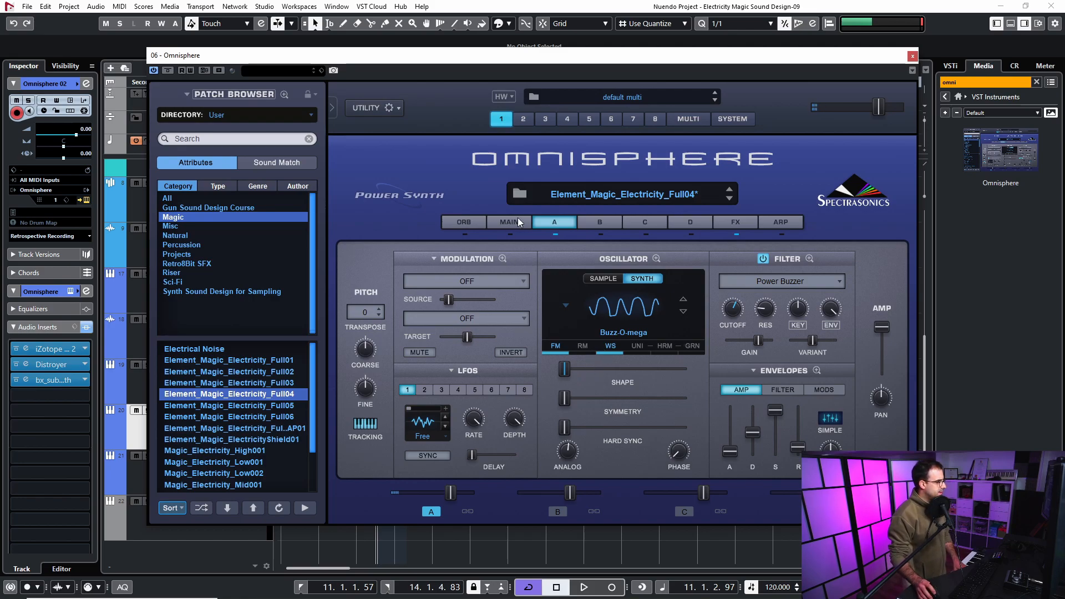
{"action": "left_click", "coordinate": [504, 258]}
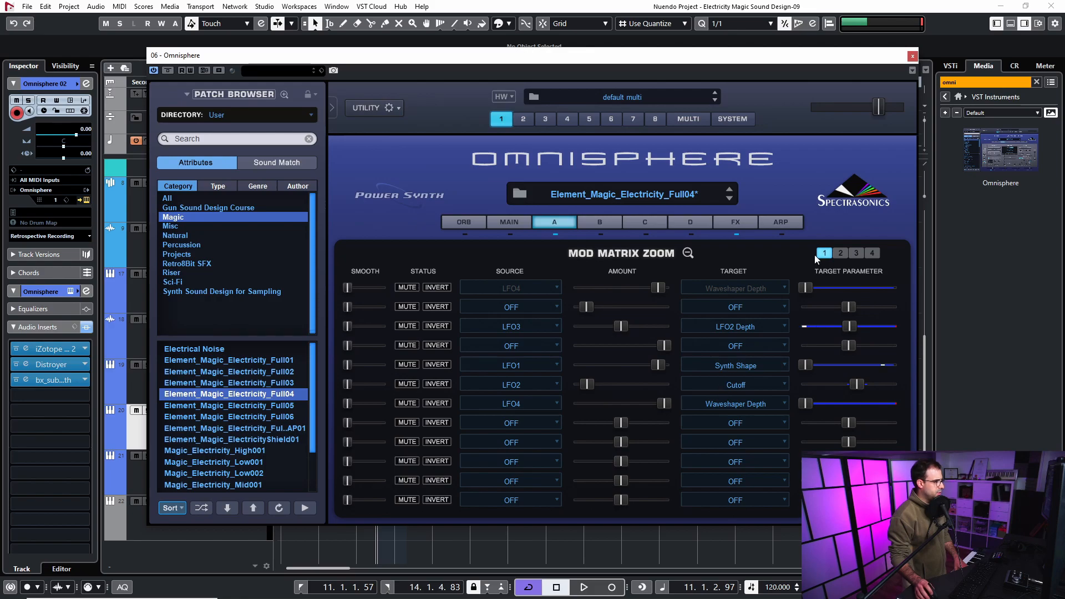
{"action": "left_click", "coordinate": [688, 253]}
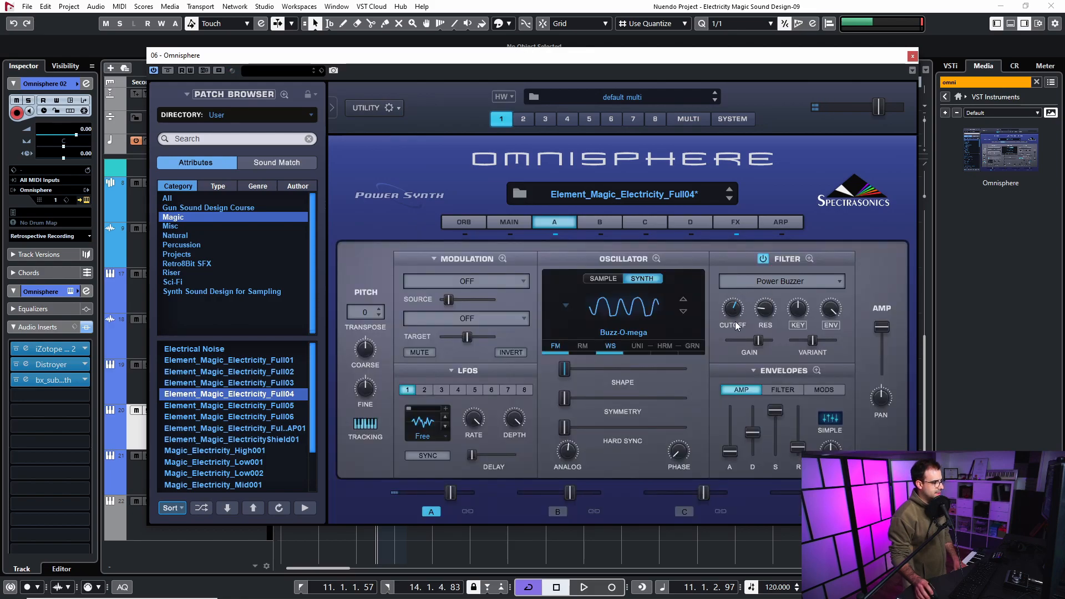
Locate the Power Buzzer preset among the Specialty Filters for layer A's filter.
{"action": "left_click", "coordinate": [789, 281]}
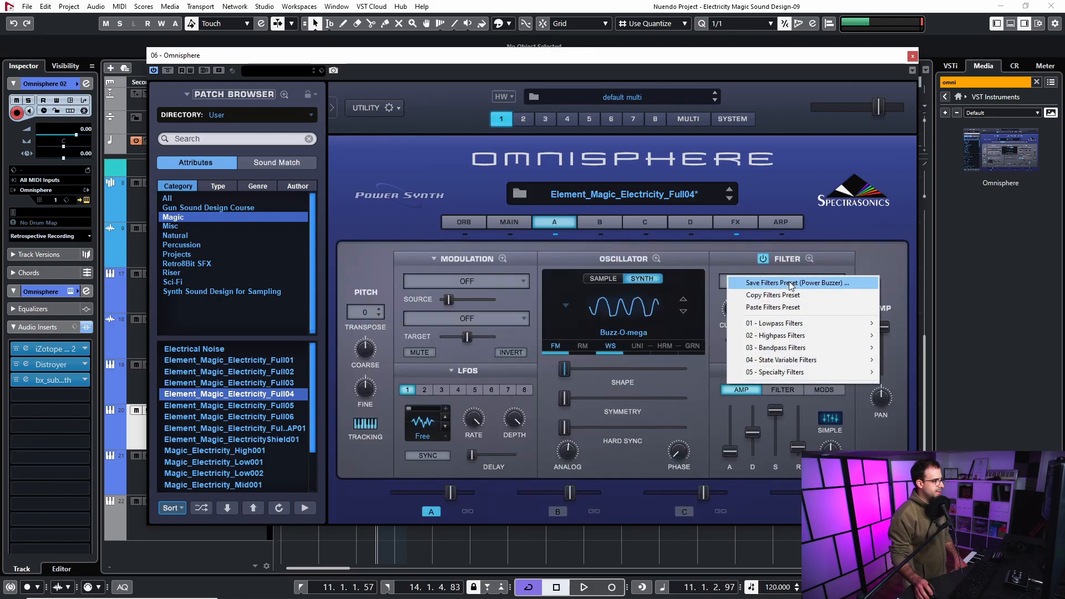
{"action": "mouse_move", "coordinate": [797, 374]}
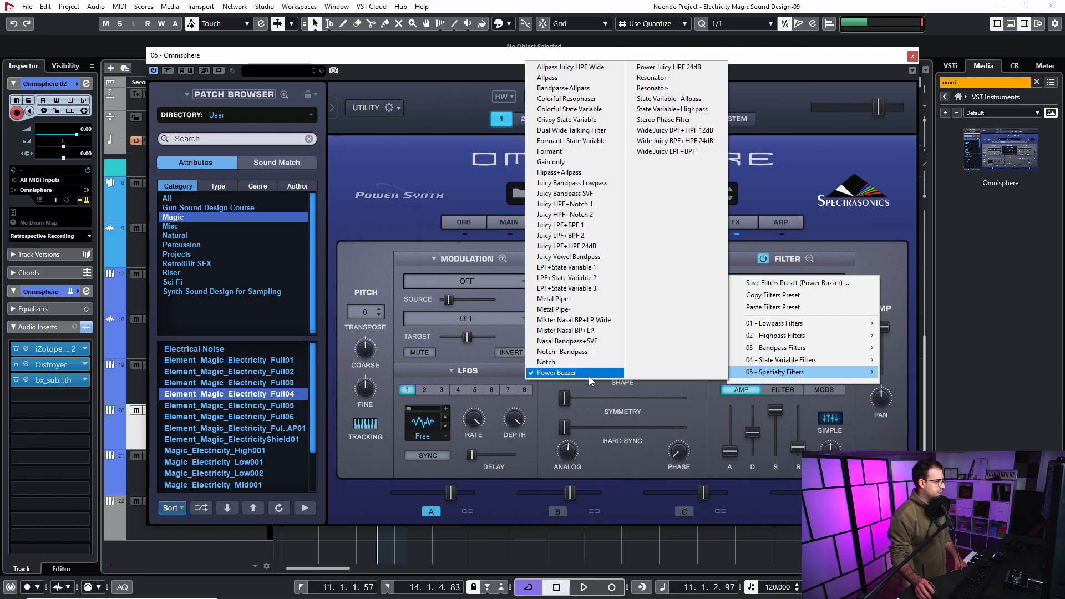
{"action": "left_click", "coordinate": [499, 491]}
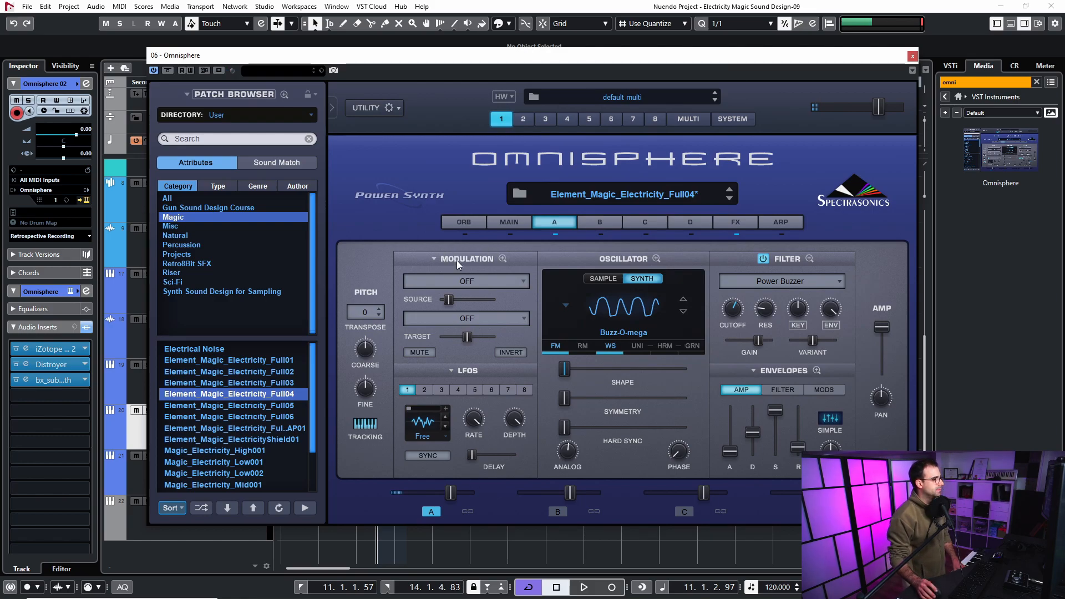
Audition layer A with the oscillator's waveshaper and FM switched off, and switch FM back on.
{"action": "left_click", "coordinate": [603, 351]}
{"action": "left_click", "coordinate": [554, 354]}
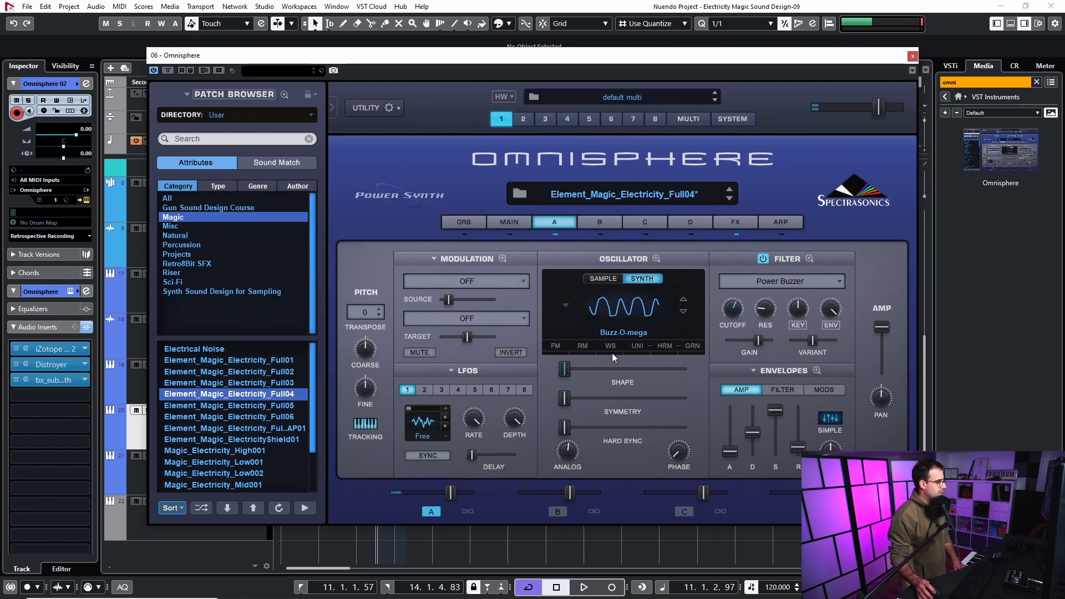
{"action": "left_click", "coordinate": [557, 351]}
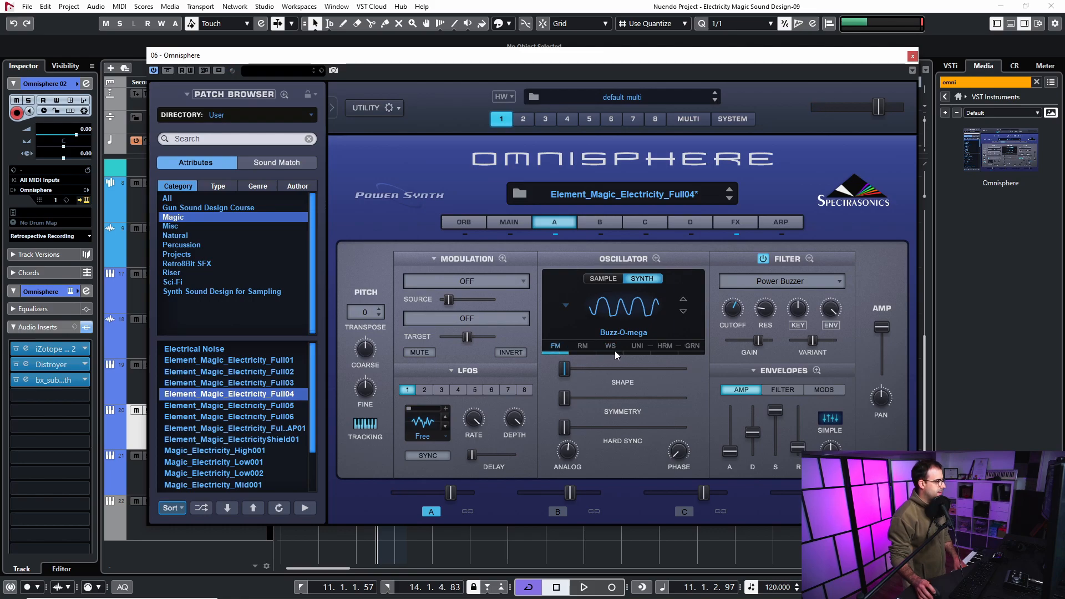
Lower the FM depth slightly in layer A's zoomed oscillator settings, and open the waveshaper settings.
{"action": "left_click", "coordinate": [655, 258]}
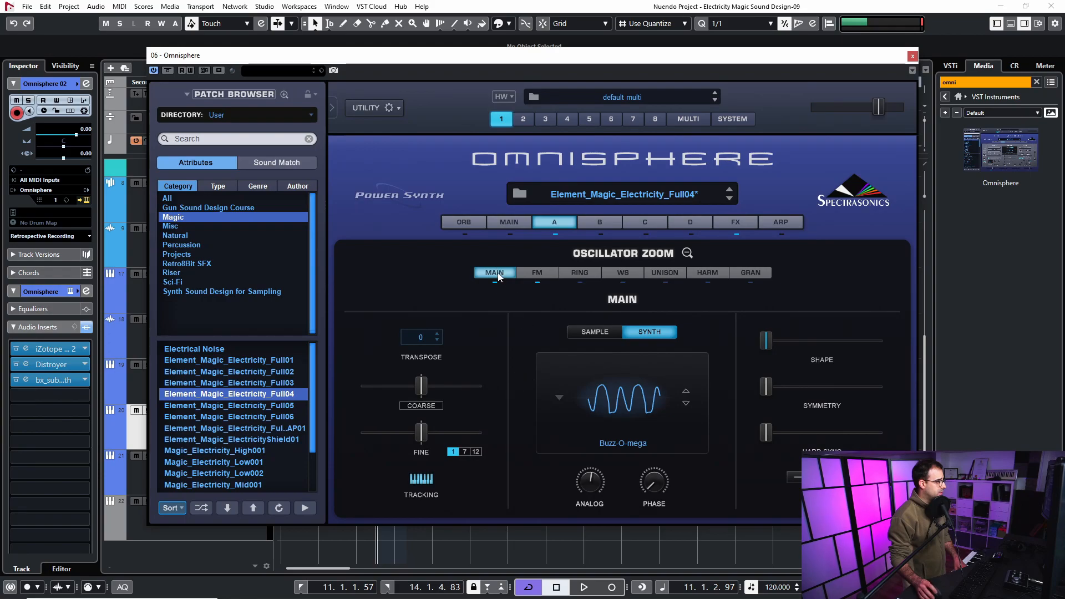
{"action": "left_click", "coordinate": [548, 271]}
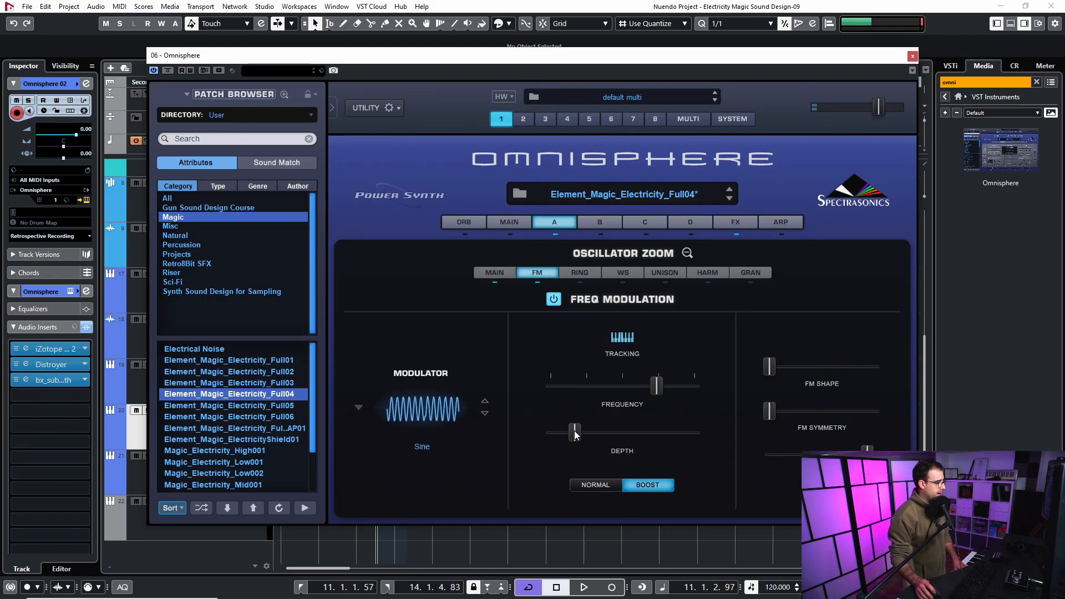
{"action": "mouse_move", "coordinate": [558, 433]}
{"action": "left_mouse_down"}
{"action": "mouse_move", "coordinate": [718, 437]}
{"action": "mouse_move", "coordinate": [571, 437]}
{"action": "left_mouse_up"}
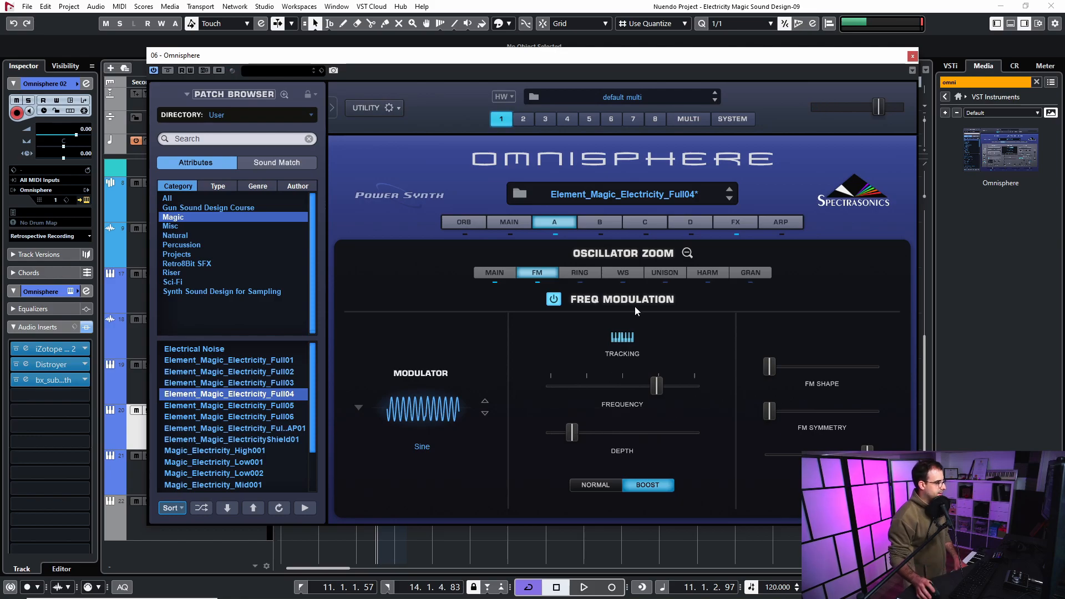
{"action": "left_click", "coordinate": [623, 272]}
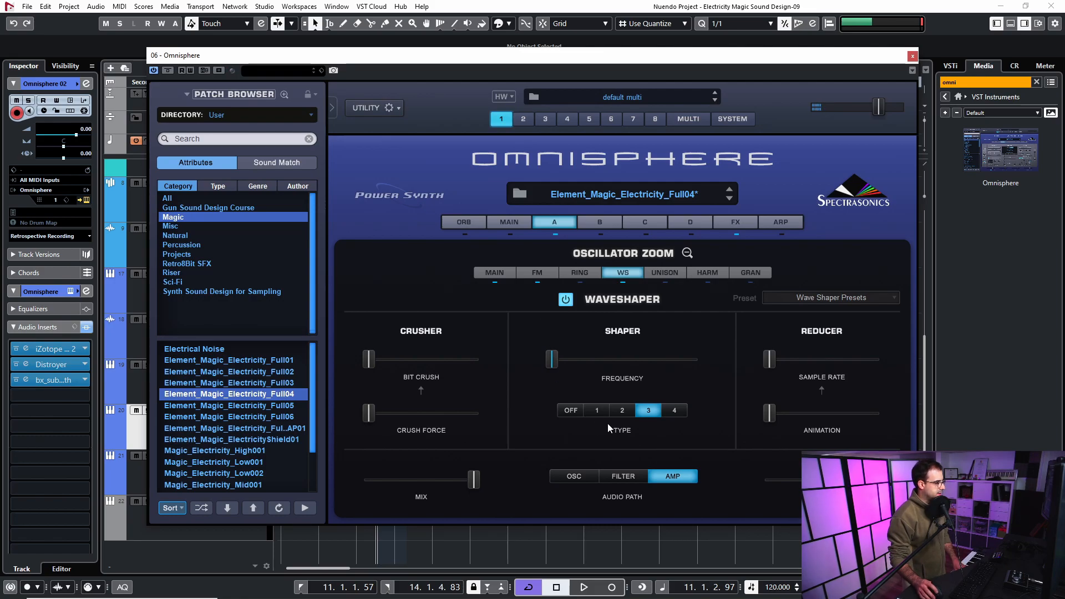
Compare shaper types 4, 3 and 2 in layer A's waveshaper, and return to type 3.
{"action": "left_click", "coordinate": [676, 411]}
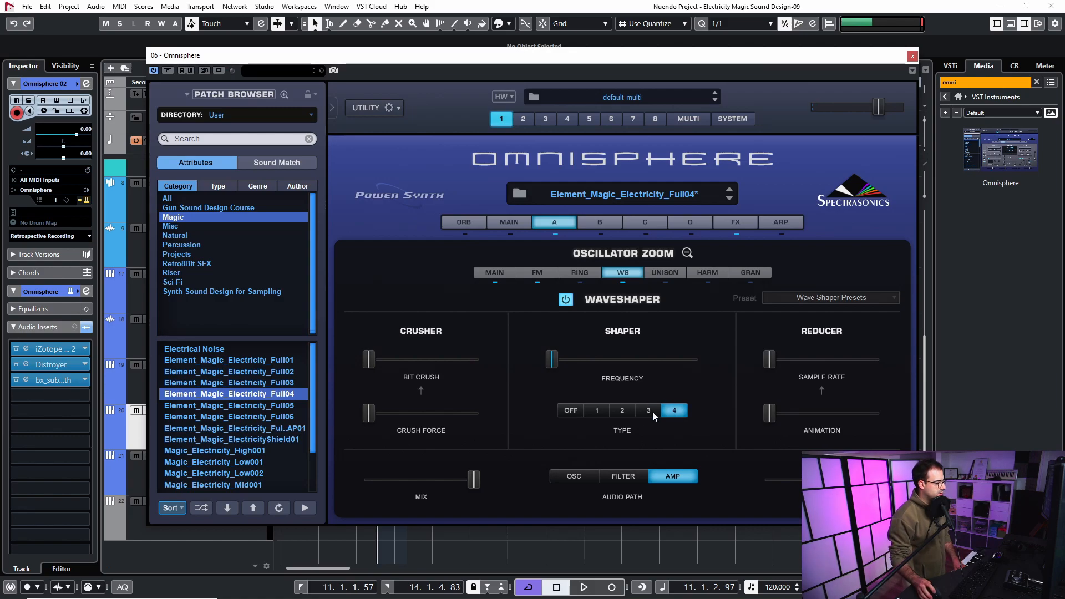
{"action": "left_click", "coordinate": [650, 411]}
{"action": "left_click", "coordinate": [612, 411]}
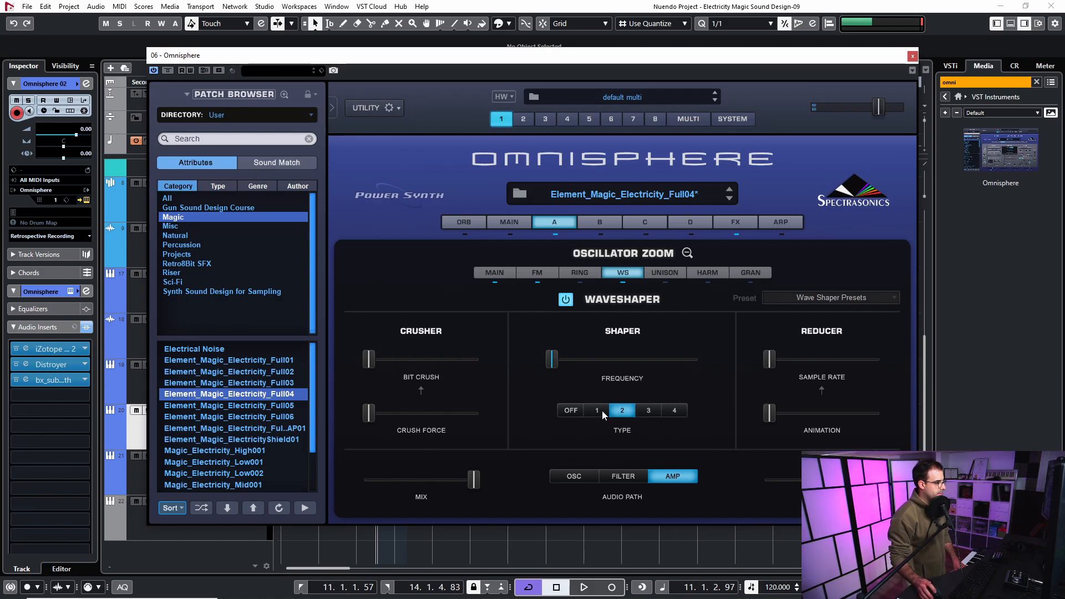
{"action": "left_click", "coordinate": [674, 411]}
{"action": "left_click", "coordinate": [649, 411]}
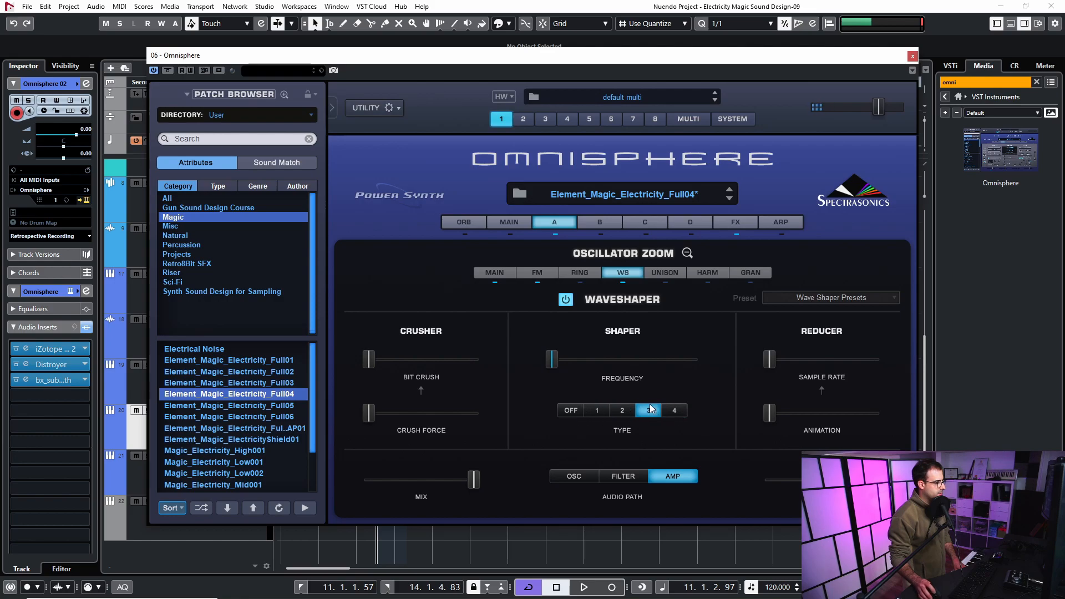
Compare the FILTER and OSC audio paths for layer A's waveshaper, return to AMP, and close the oscillator zoom.
{"action": "left_click", "coordinate": [624, 476]}
{"action": "left_click", "coordinate": [559, 475]}
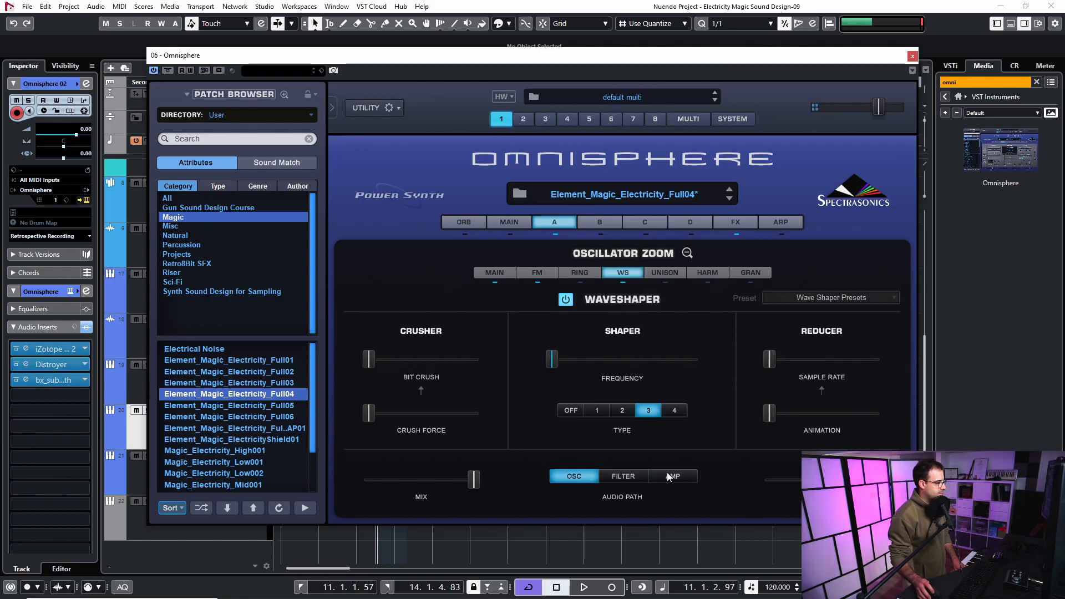
{"action": "left_click", "coordinate": [670, 476]}
{"action": "left_click", "coordinate": [688, 253]}
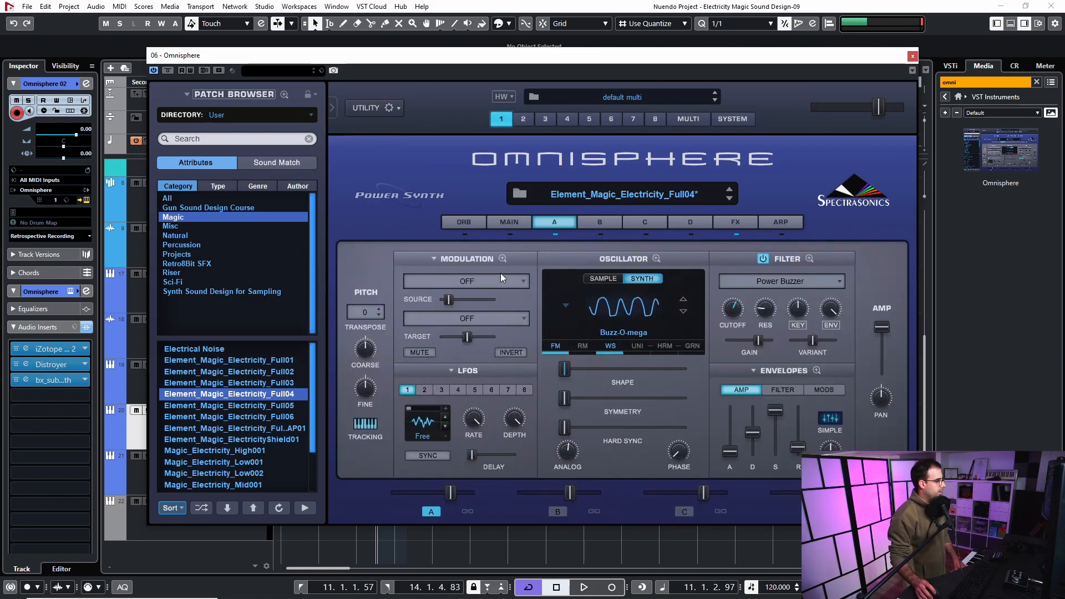
Review layer A's LFO3-to-LFO2 Depth routing in the modulation matrix, together with the LFO 3 and LFO 2 waveforms.
{"action": "left_click", "coordinate": [502, 259]}
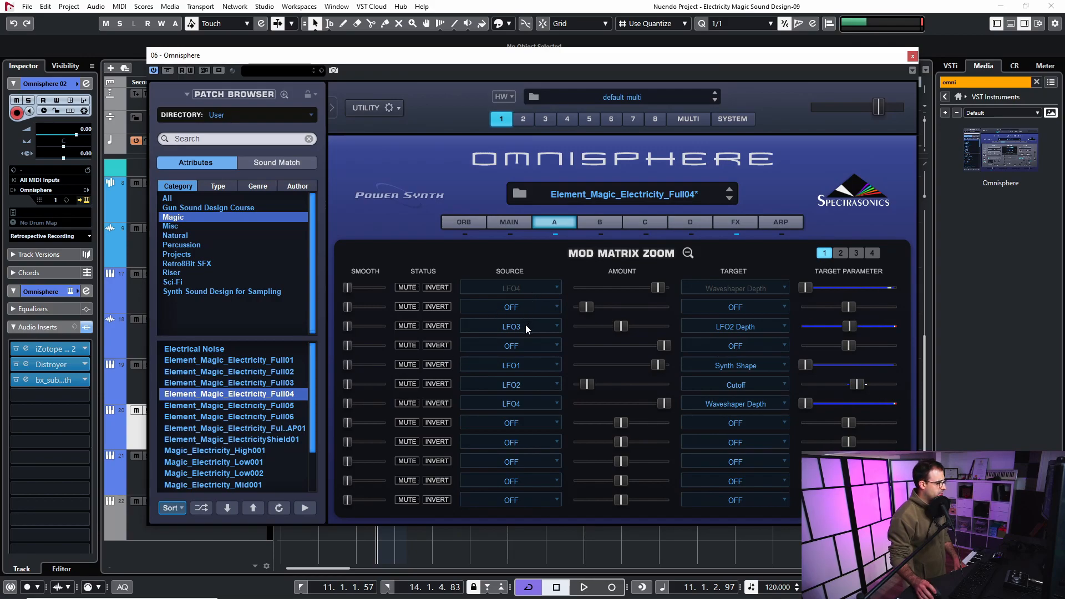
{"action": "left_click", "coordinate": [688, 253]}
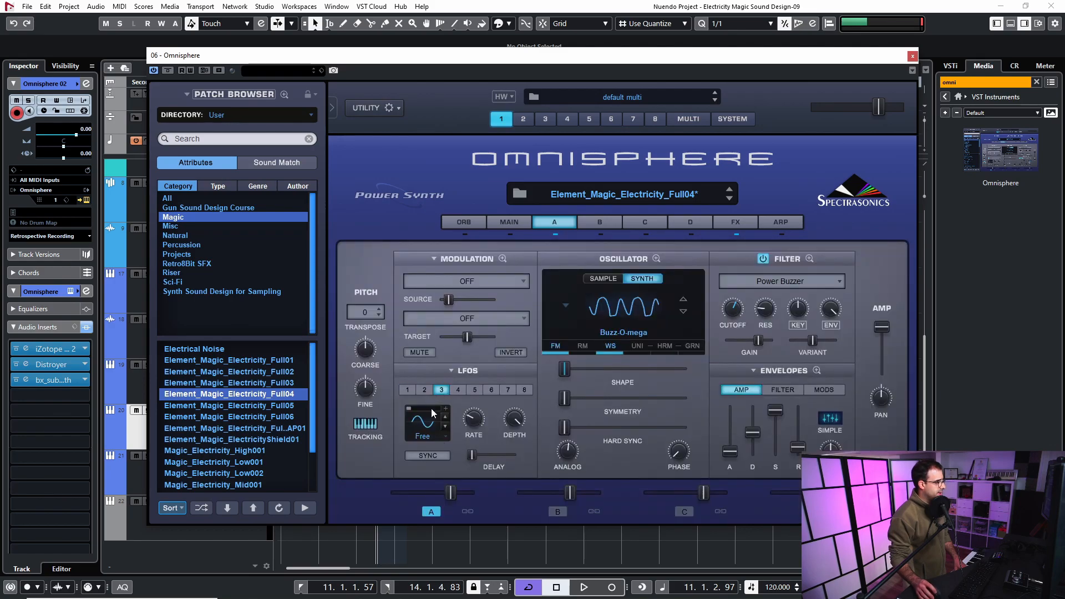
{"action": "left_click", "coordinate": [427, 388]}
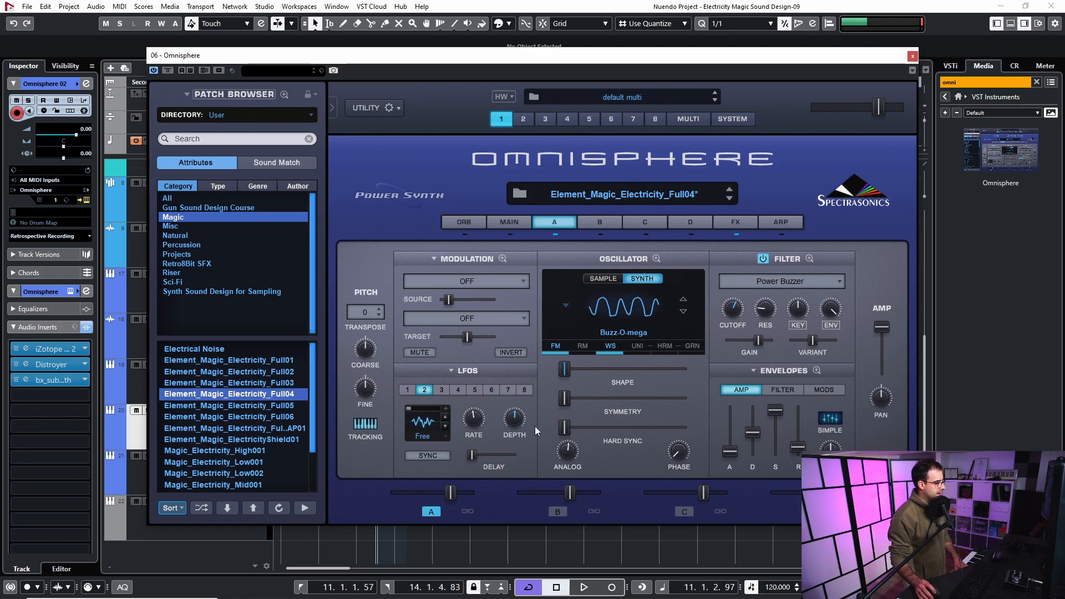
{"action": "left_click", "coordinate": [499, 258]}
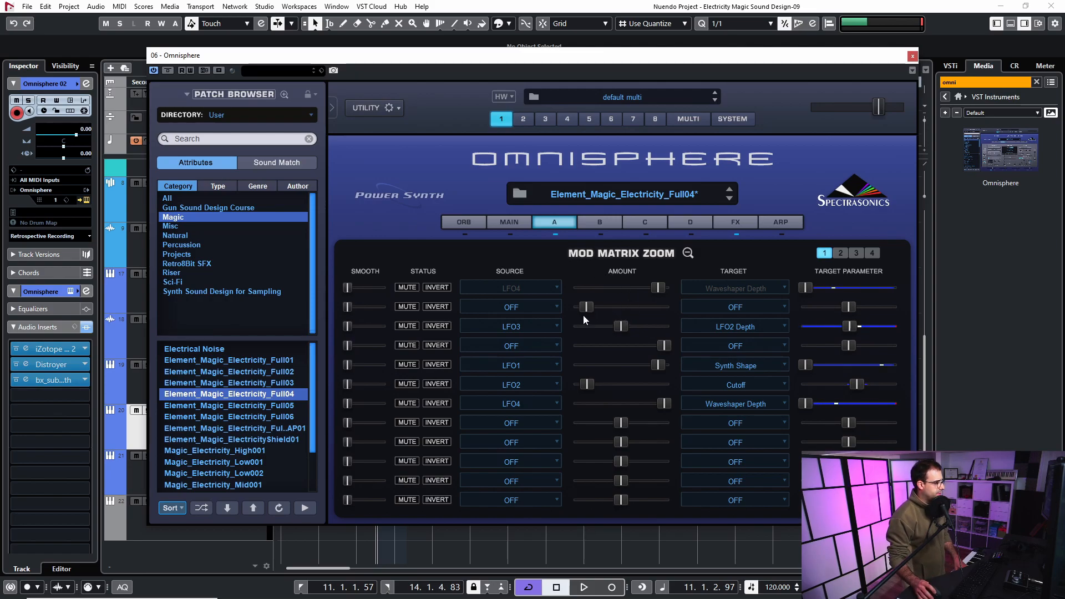
{"action": "left_click", "coordinate": [687, 253]}
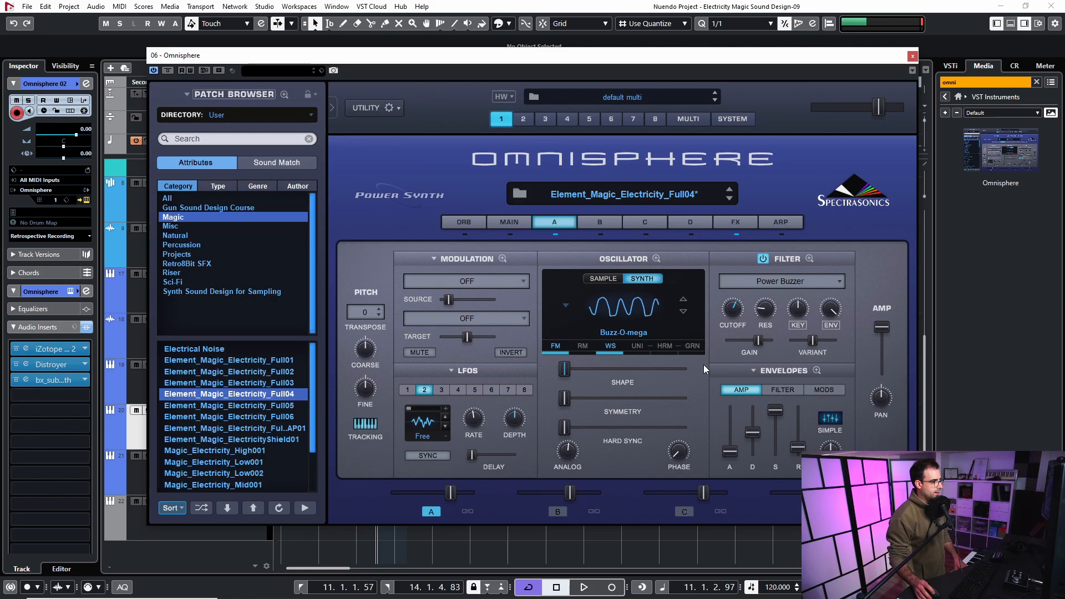
Sweep the cutoff of layer A's Power Buzzer filter to audition it, and return it to its starting point.
{"action": "left_click_drag", "start_coordinate": [731, 310], "coordinate": [707, 407]}
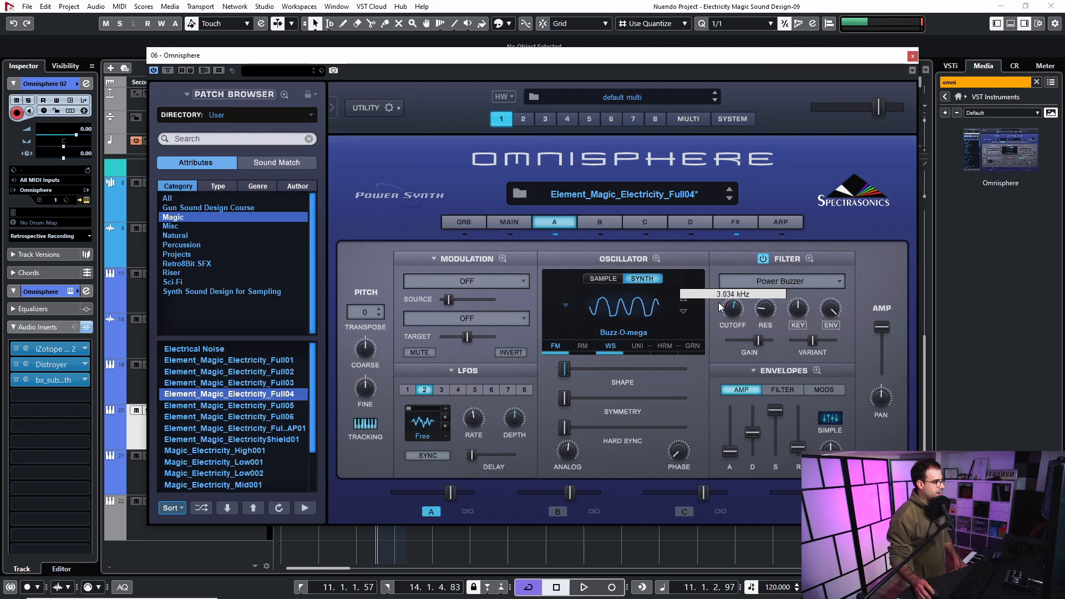
{"action": "left_click_drag", "start_coordinate": [724, 301], "coordinate": [714, 348]}
{"action": "left_click_drag", "start_coordinate": [741, 263], "coordinate": [735, 300]}
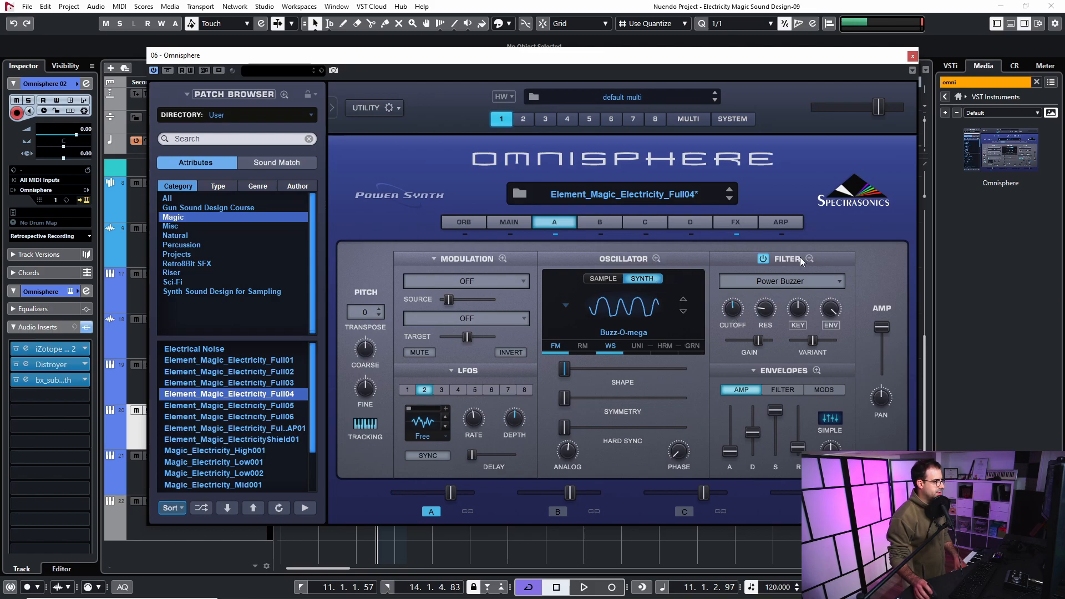
Isolate layer B with the Moog Modular Saw oscillator, and review its modulation matrix targets.
{"action": "left_click", "coordinate": [601, 223]}
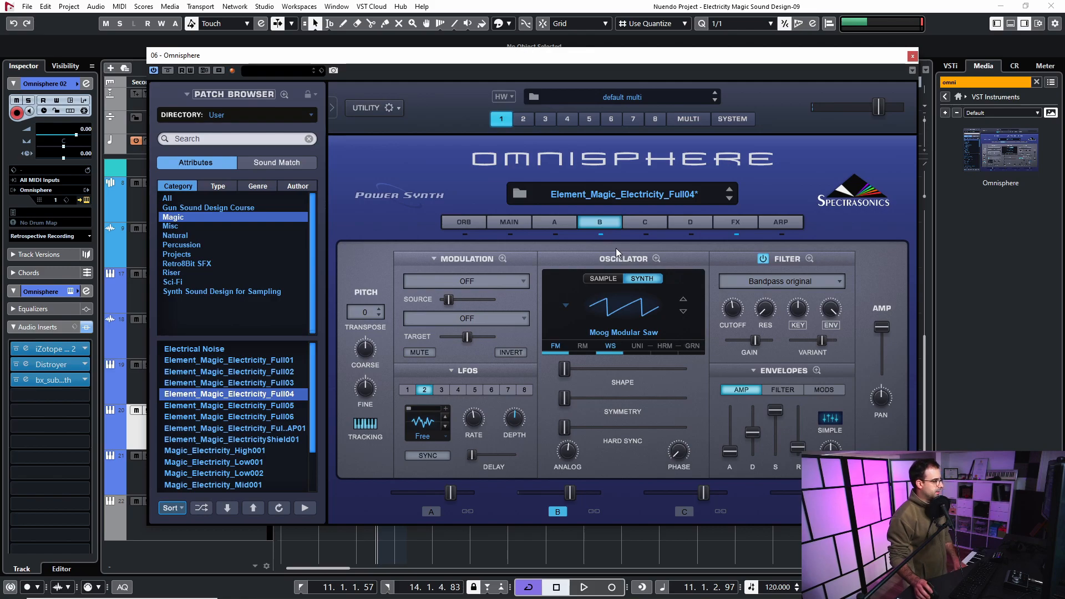
{"action": "left_click", "coordinate": [501, 258]}
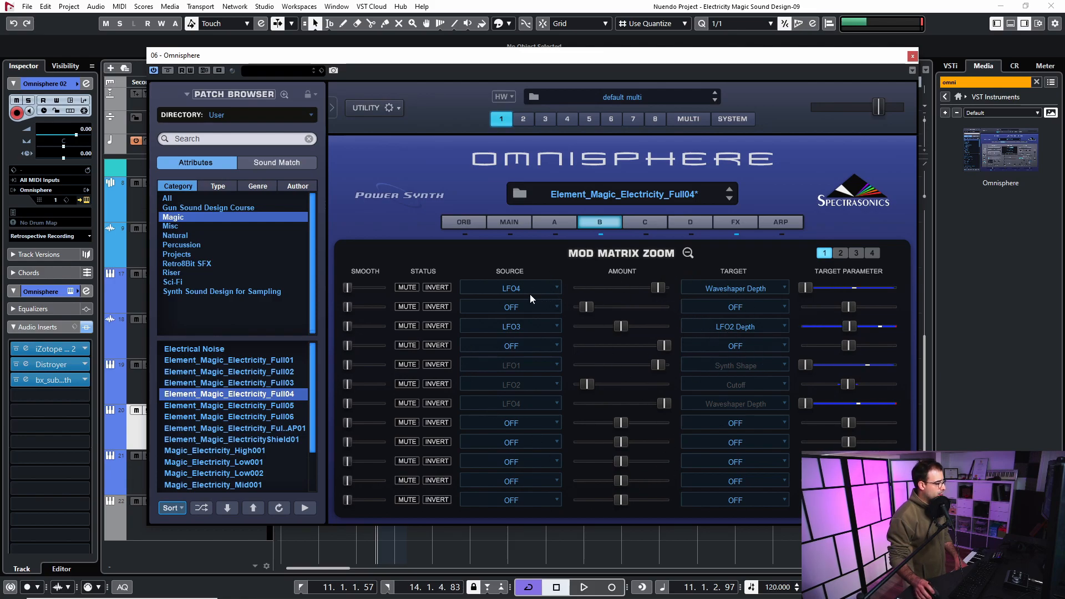
{"action": "left_click", "coordinate": [688, 253]}
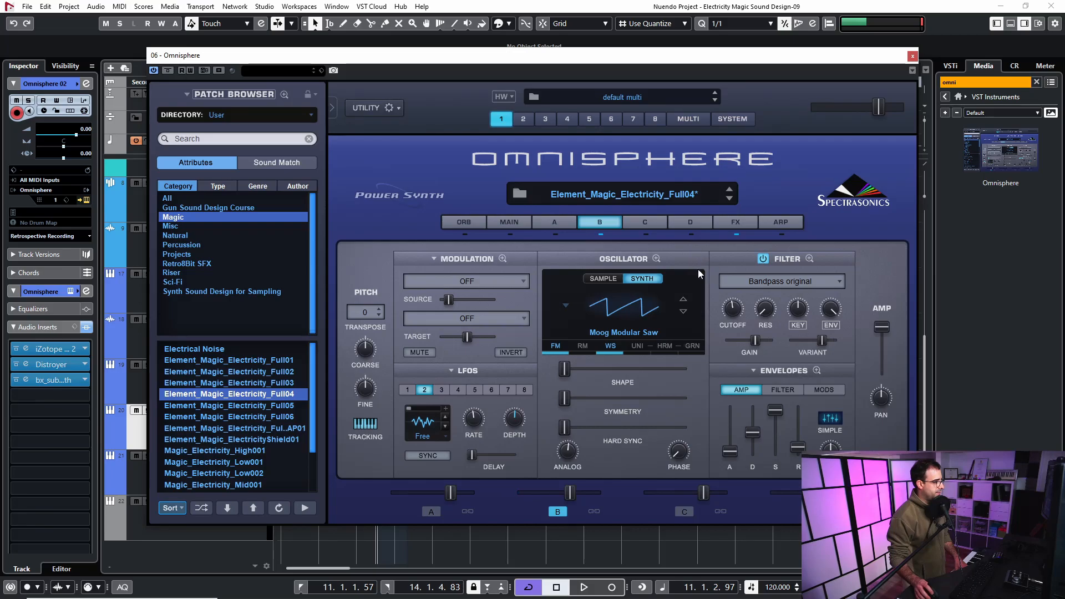
Audition layer B's oscillator with the waveshaper, FM and Bandpass original filter switched off, and switch the filter back on.
{"action": "left_click", "coordinate": [656, 258]}
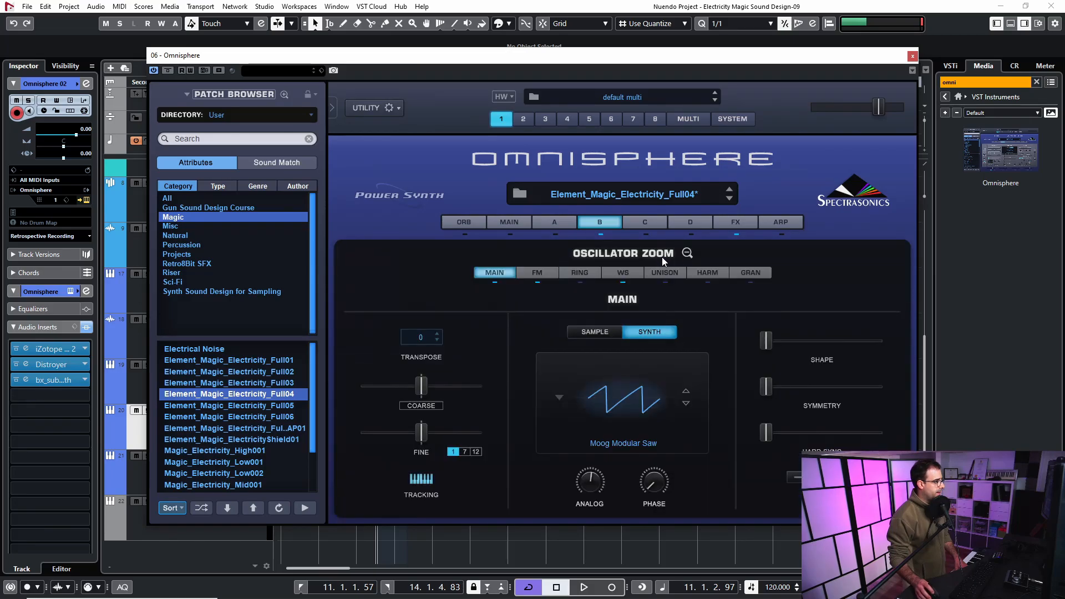
{"action": "left_click", "coordinate": [616, 273]}
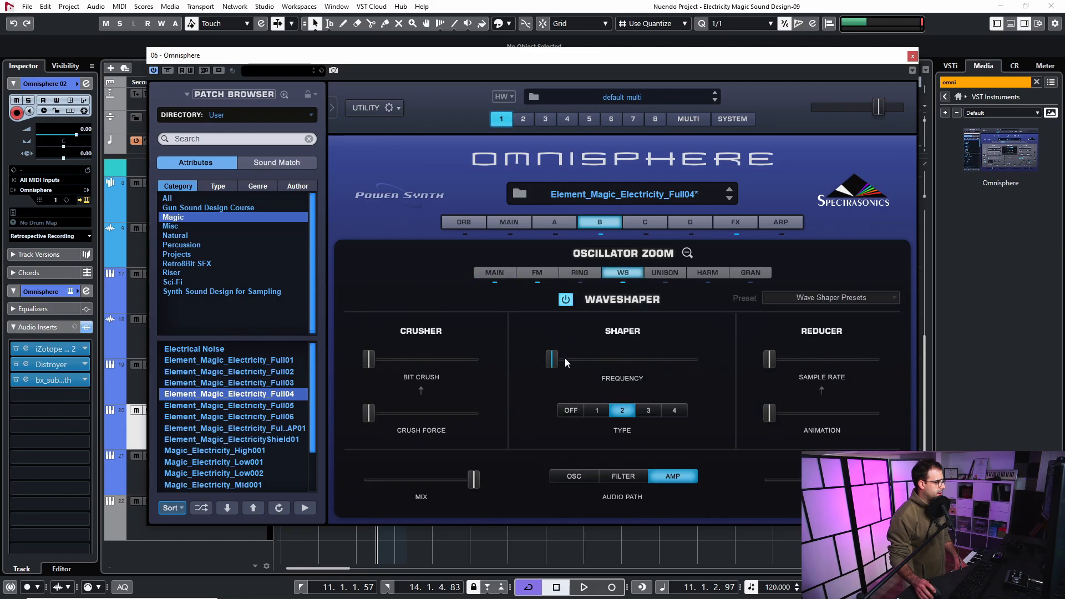
{"action": "left_click_drag", "start_coordinate": [553, 360], "coordinate": [527, 362]}
{"action": "left_click", "coordinate": [566, 300]}
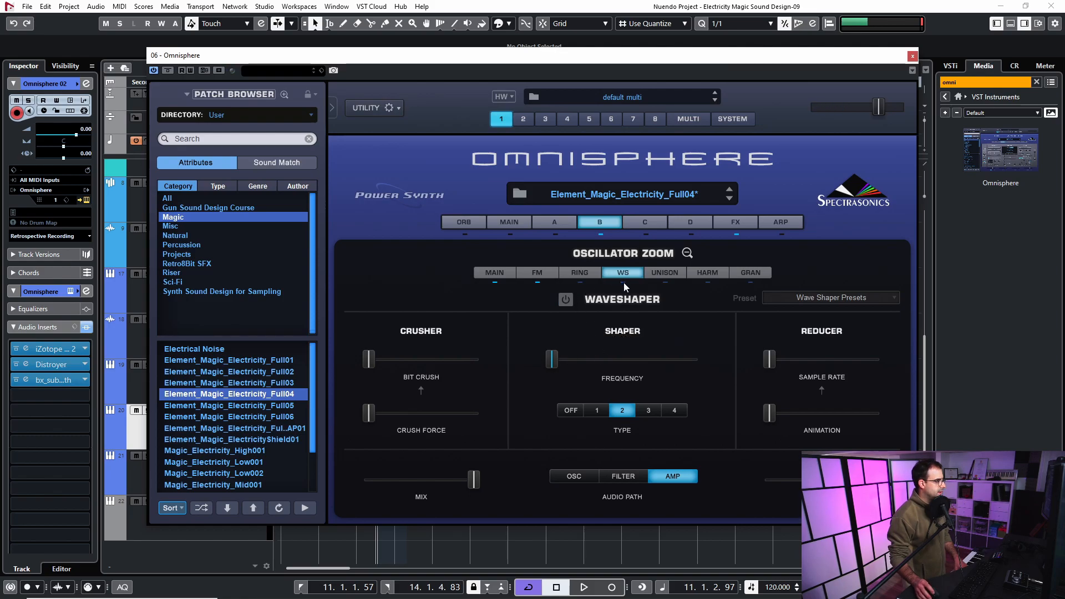
{"action": "left_click", "coordinate": [687, 254]}
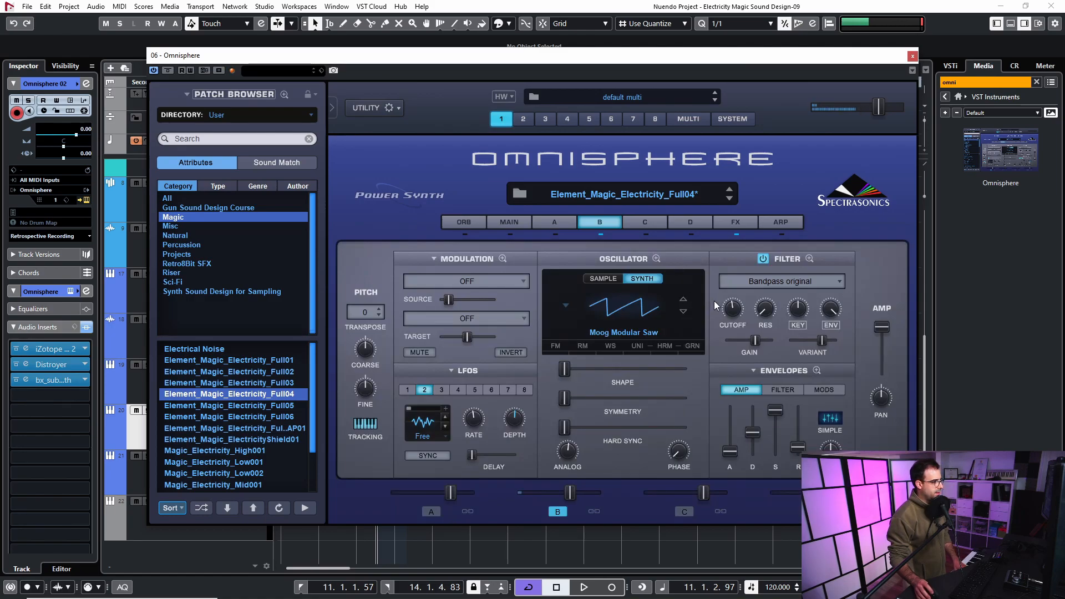
{"action": "left_click", "coordinate": [763, 259]}
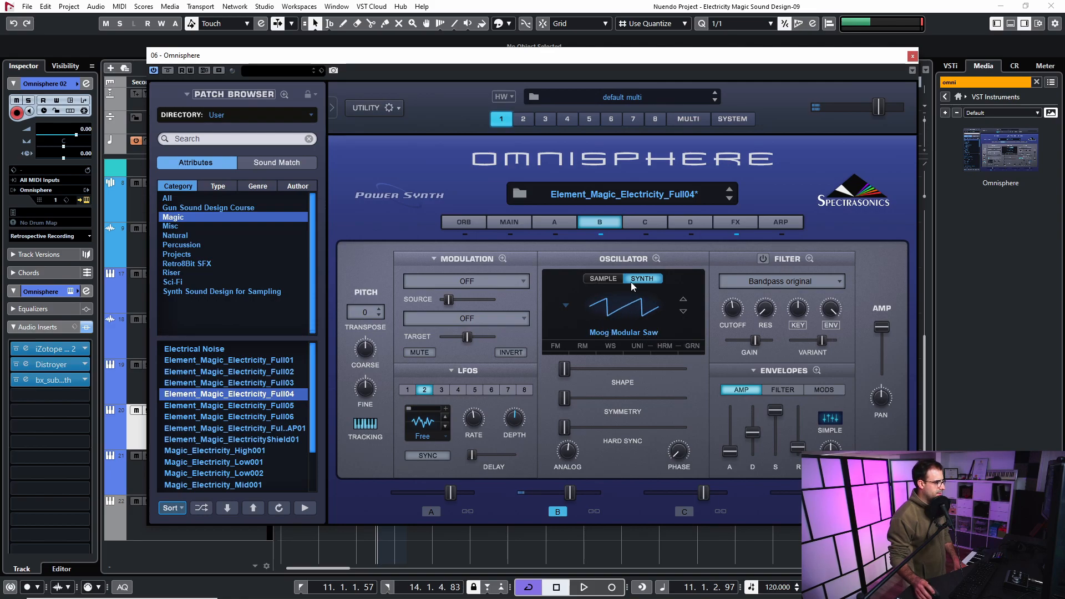
{"action": "left_click", "coordinate": [763, 259]}
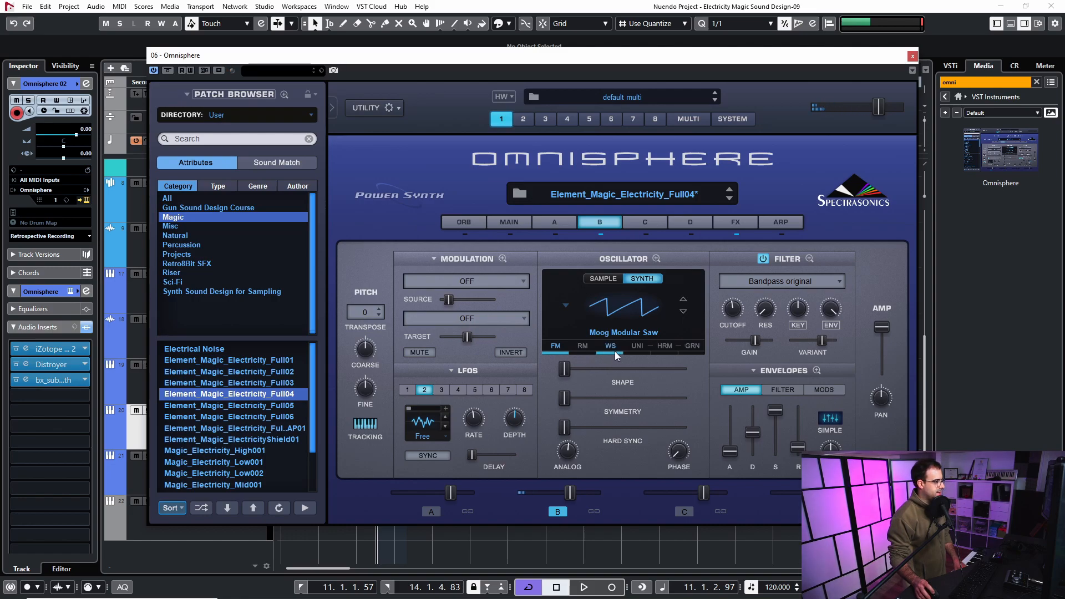
Check layer B's active waveshaper settings, and turn layer A back on alongside layer B.
{"action": "left_click", "coordinate": [657, 258]}
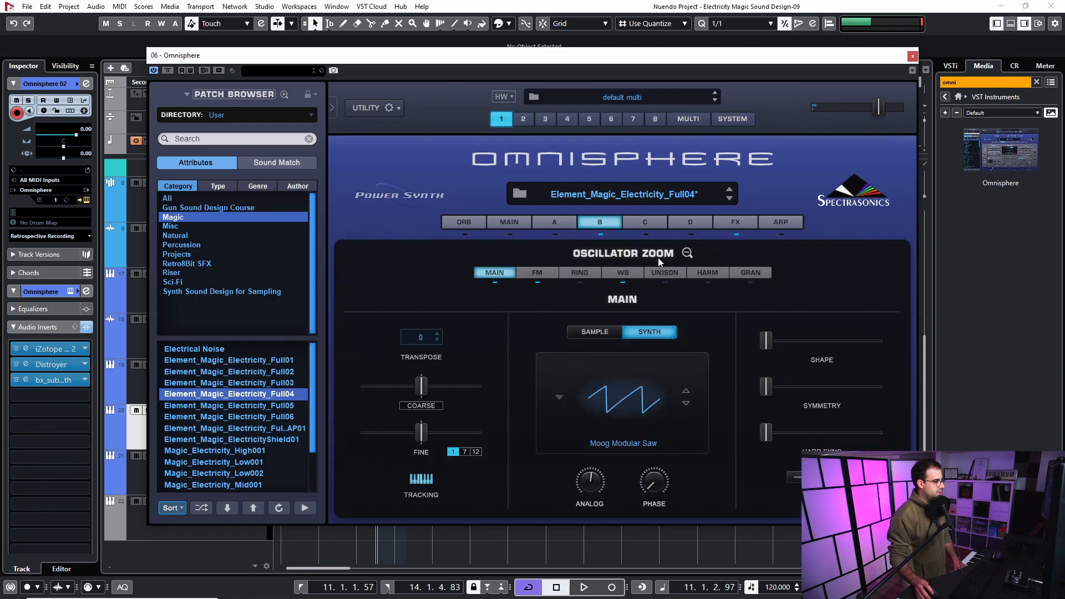
{"action": "left_click", "coordinate": [625, 275]}
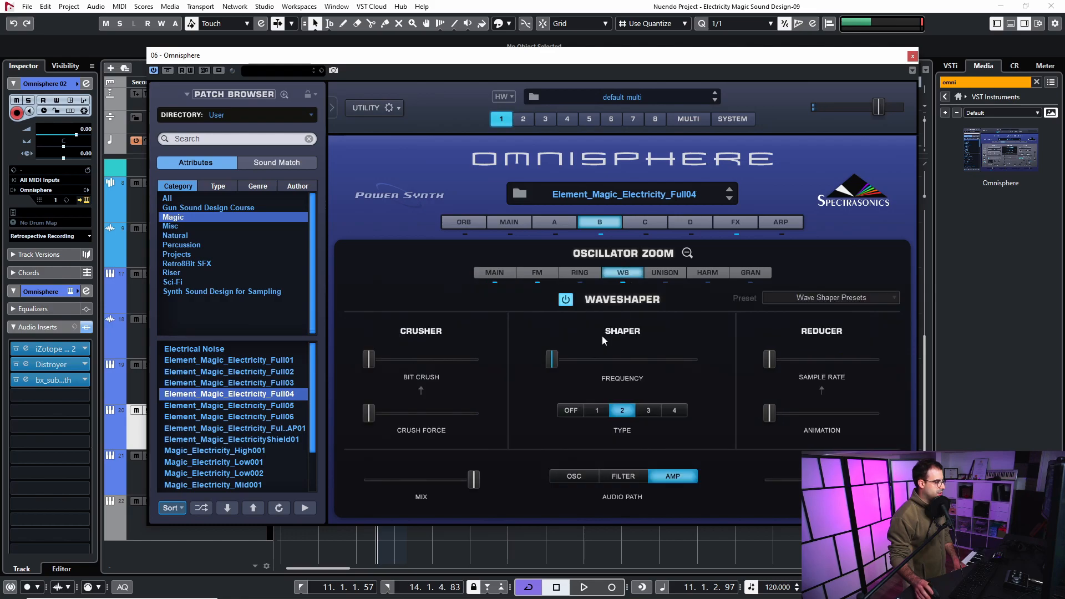
{"action": "left_click", "coordinate": [687, 253]}
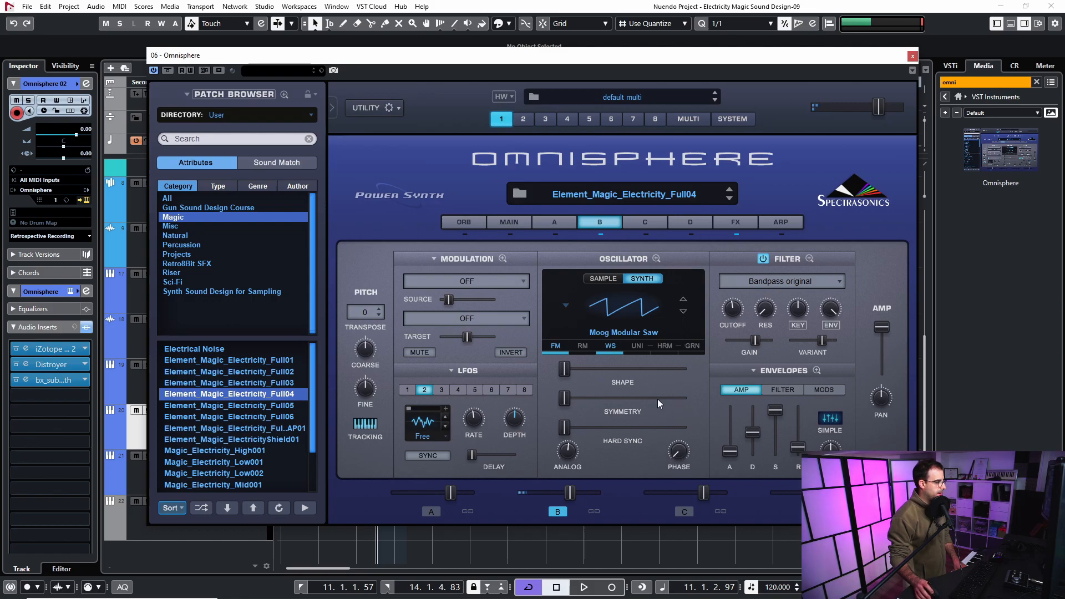
{"action": "left_click", "coordinate": [556, 223]}
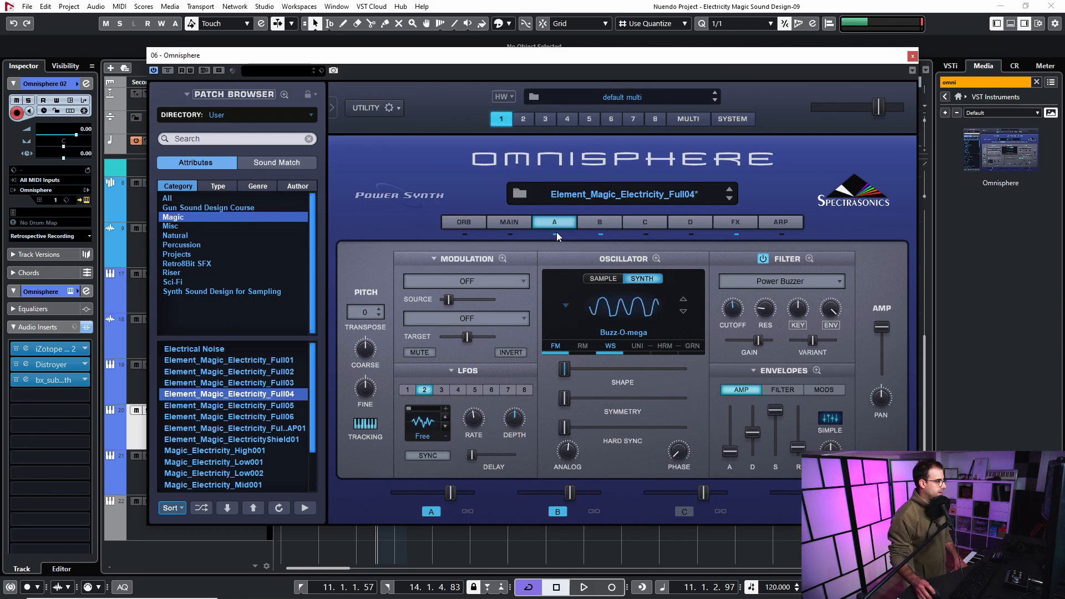
Compare the patch with the Bassman amp bypassed and active in the common effects rack.
{"action": "left_click", "coordinate": [741, 226]}
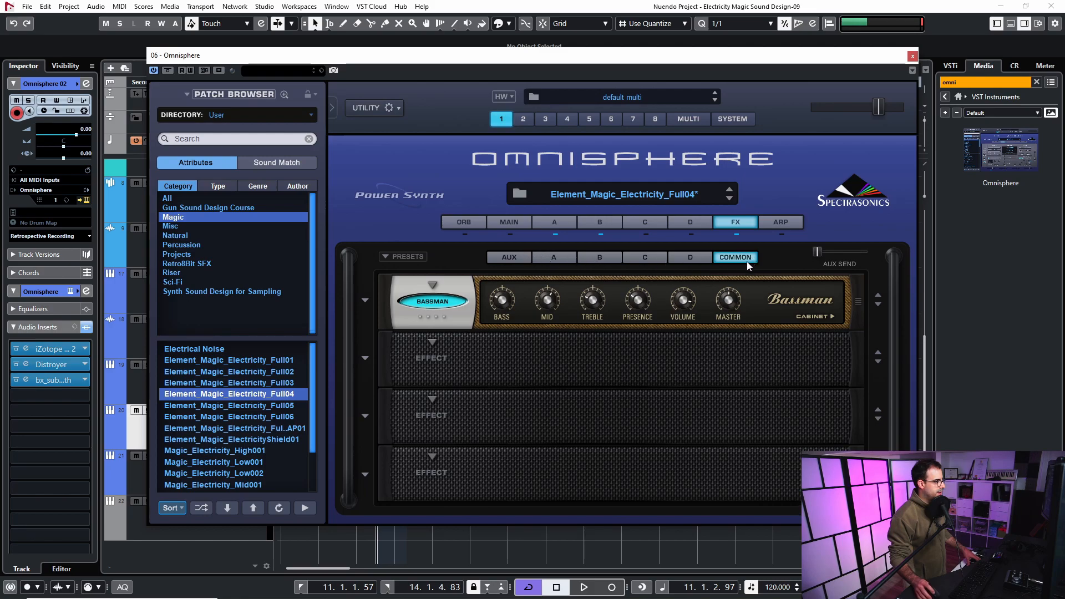
{"action": "left_click", "coordinate": [455, 301]}
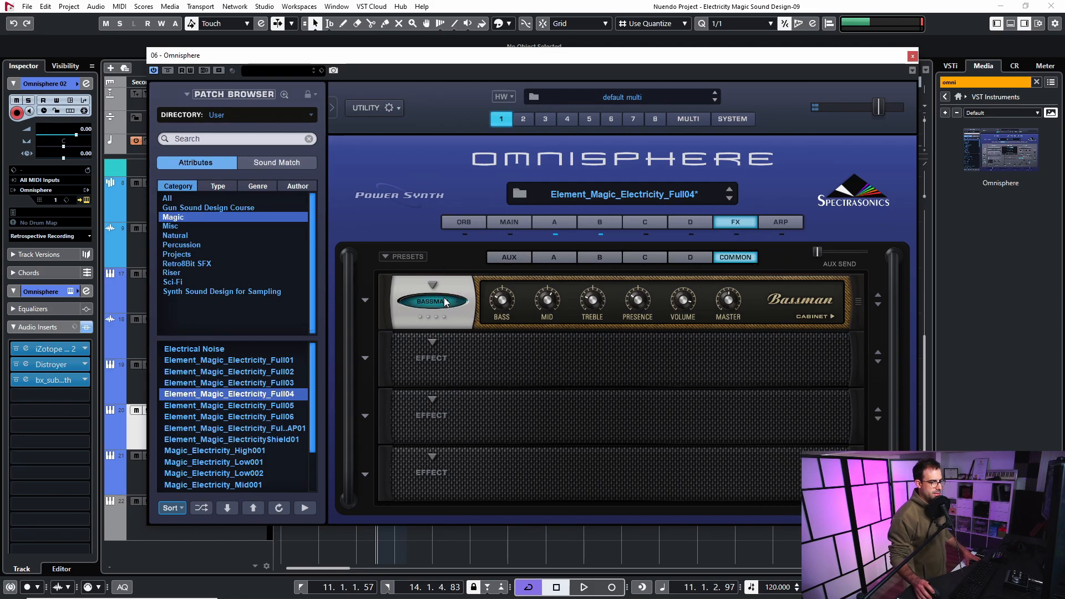
{"action": "left_click", "coordinate": [445, 302]}
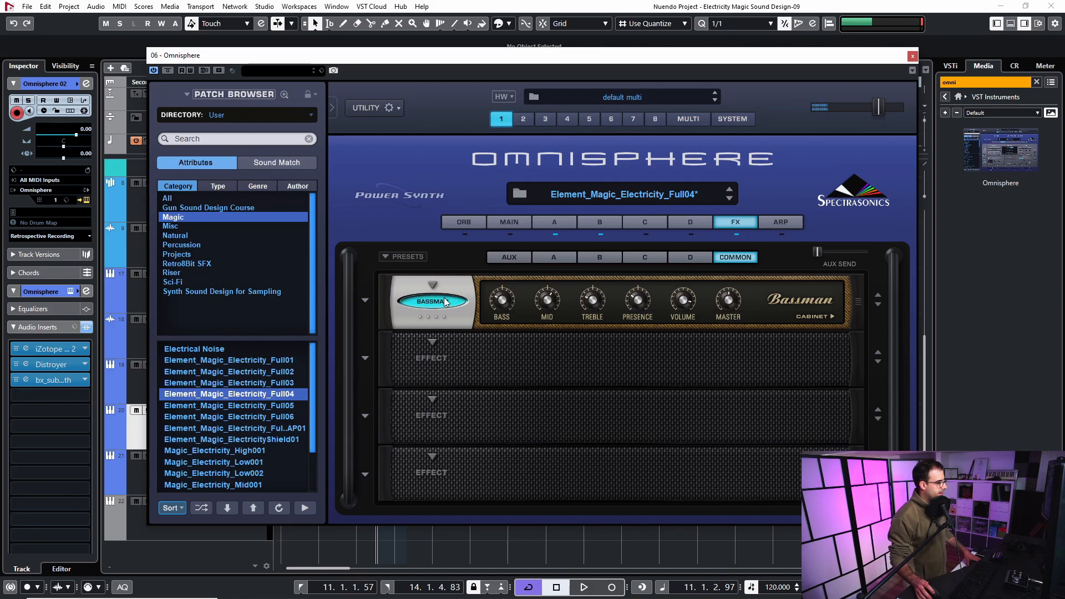
{"action": "left_click", "coordinate": [445, 301]}
{"action": "left_click", "coordinate": [446, 302]}
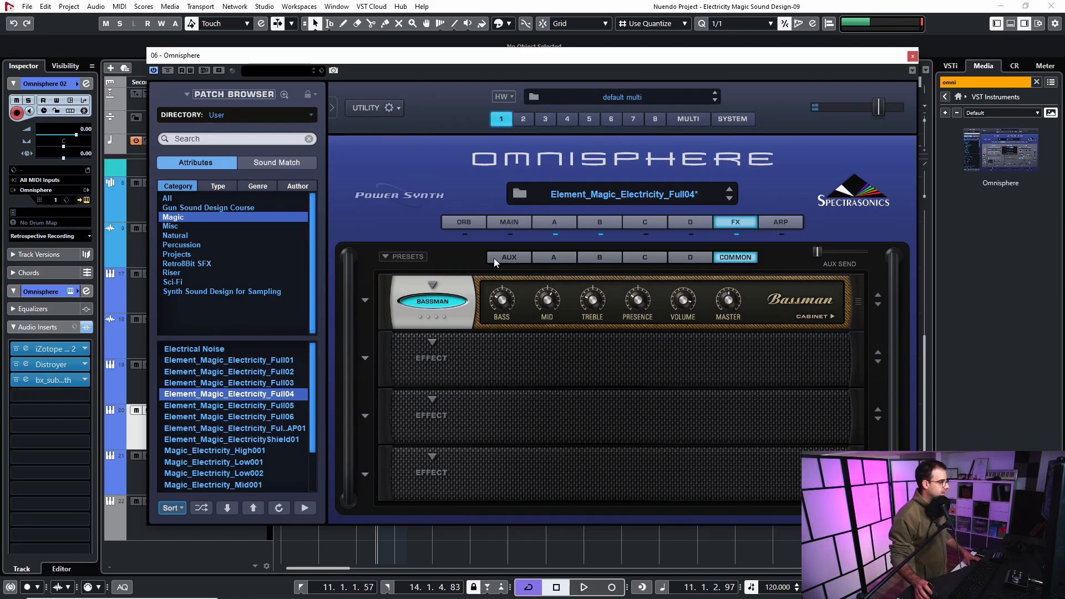
{"action": "left_click", "coordinate": [438, 304]}
Look through the other effects racks for further effects, and return to layer A's settings.
{"action": "left_click", "coordinate": [691, 257]}
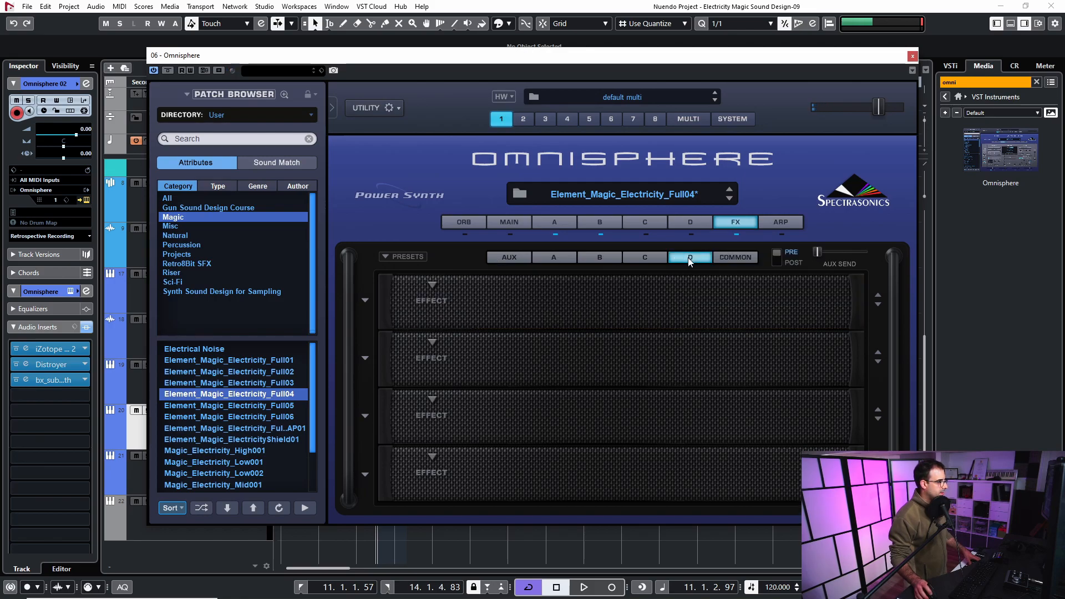
{"action": "left_click", "coordinate": [512, 256]}
{"action": "left_click", "coordinate": [554, 257]}
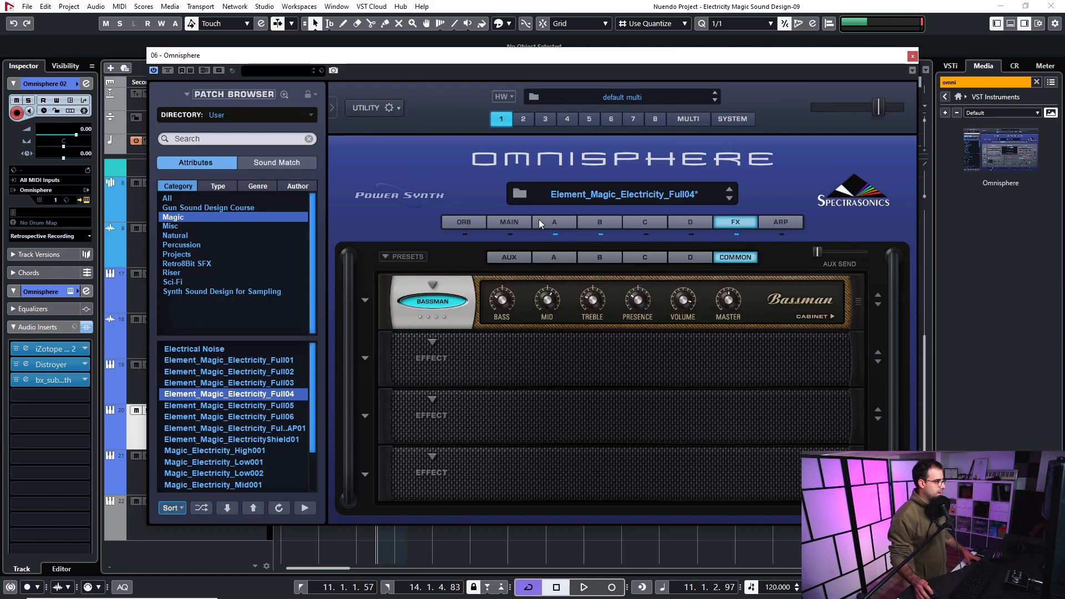
{"action": "left_click", "coordinate": [547, 220]}
{"action": "left_click", "coordinate": [594, 222]}
{"action": "left_click", "coordinate": [572, 218]}
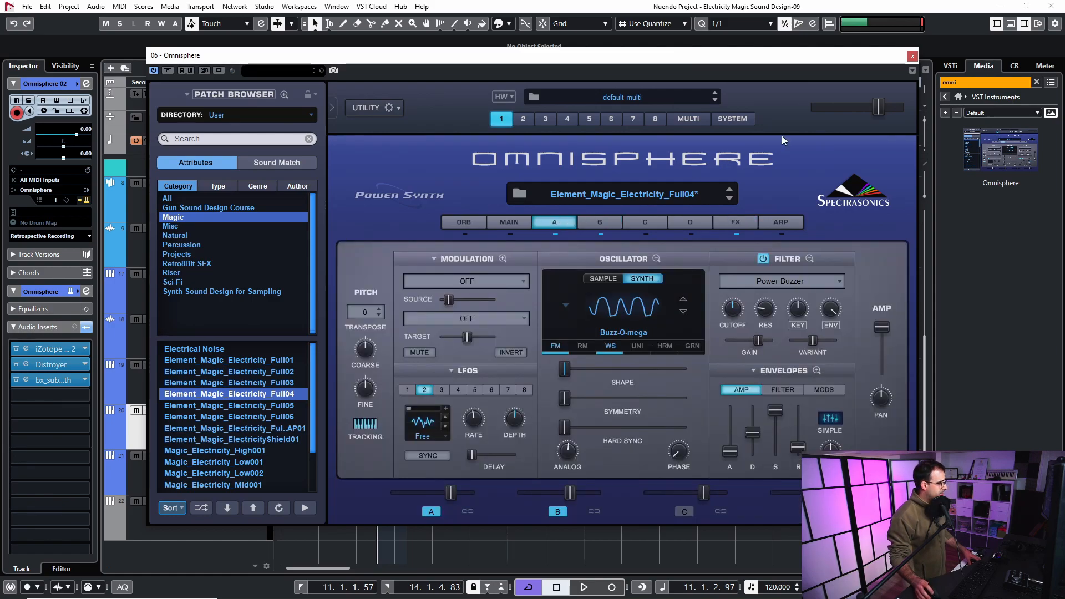
Close the instrument window, and go through the Massive and Omnisphere tracks, ending with Omnisphere 02 selected.
{"action": "left_click", "coordinate": [912, 56]}
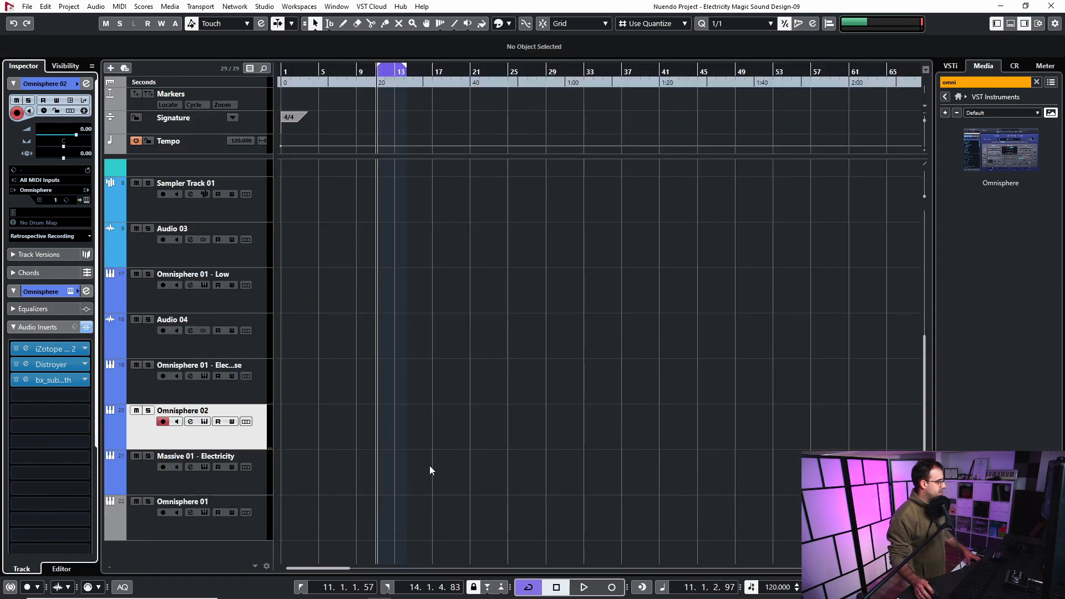
{"action": "left_click", "coordinate": [179, 528]}
{"action": "left_click", "coordinate": [156, 476]}
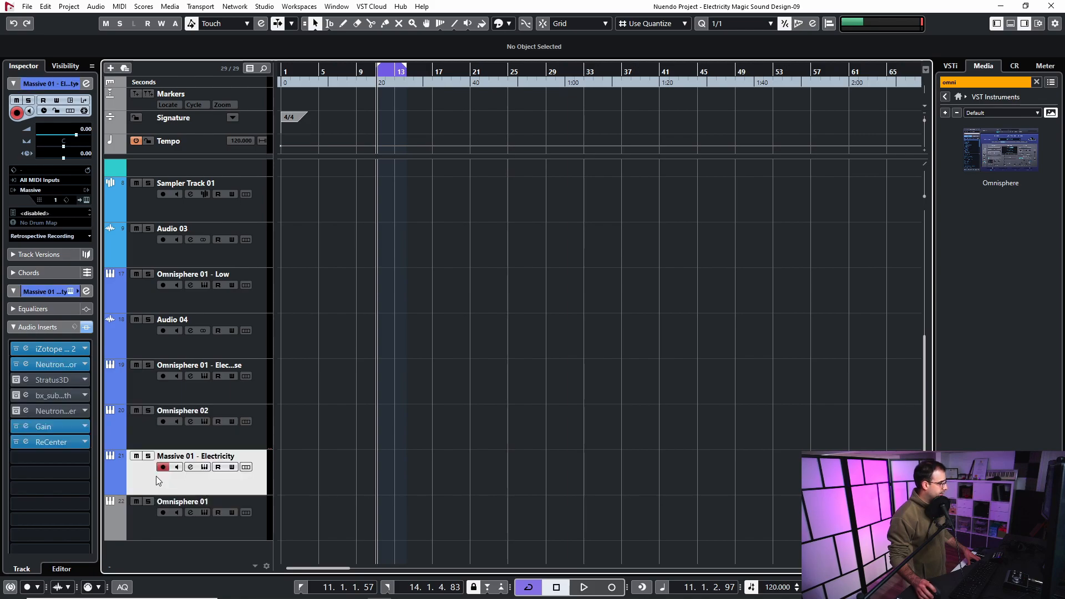
{"action": "left_click", "coordinate": [144, 295]}
{"action": "left_click", "coordinate": [145, 384]}
{"action": "left_click", "coordinate": [151, 446]}
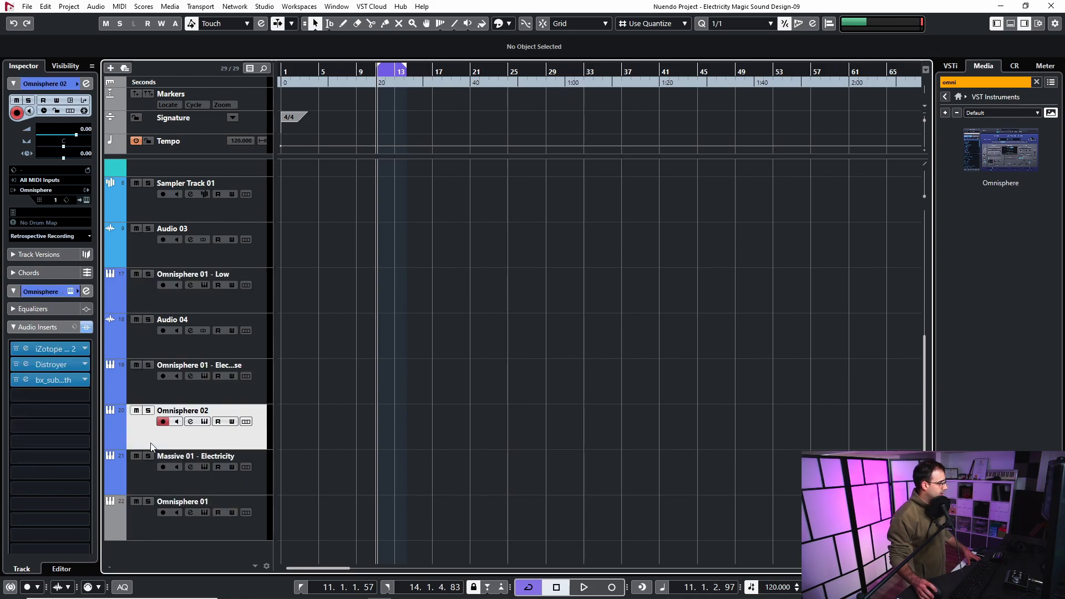
Look through the audio inserts of the Massive 01 - Electricity and Omnisphere 01 tracks, and return to Omnisphere 02.
{"action": "left_click", "coordinate": [153, 455]}
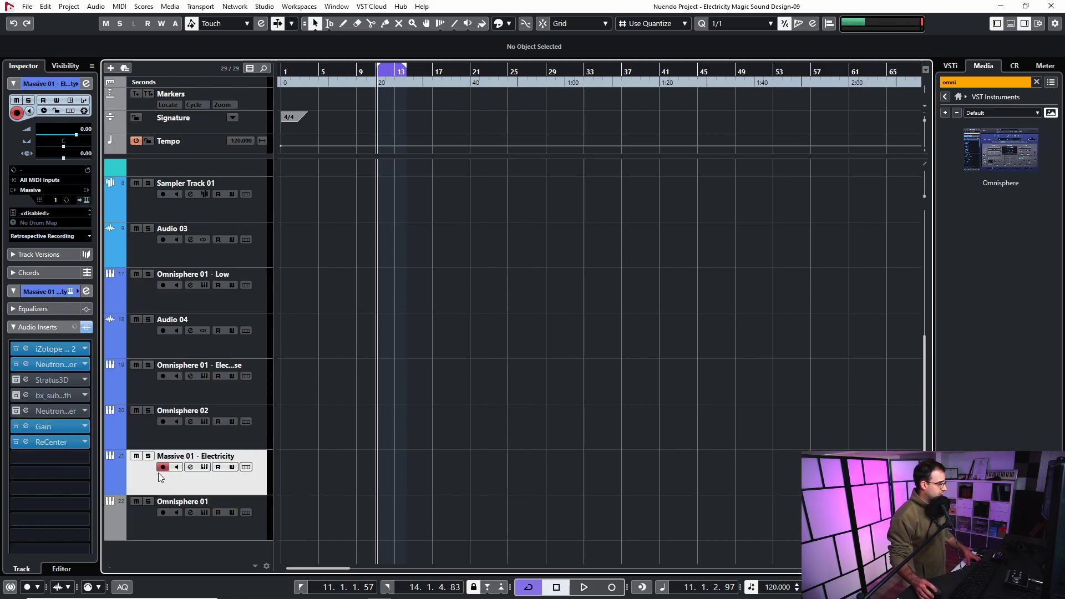
{"action": "left_click", "coordinate": [131, 336]}
{"action": "left_click", "coordinate": [138, 293]}
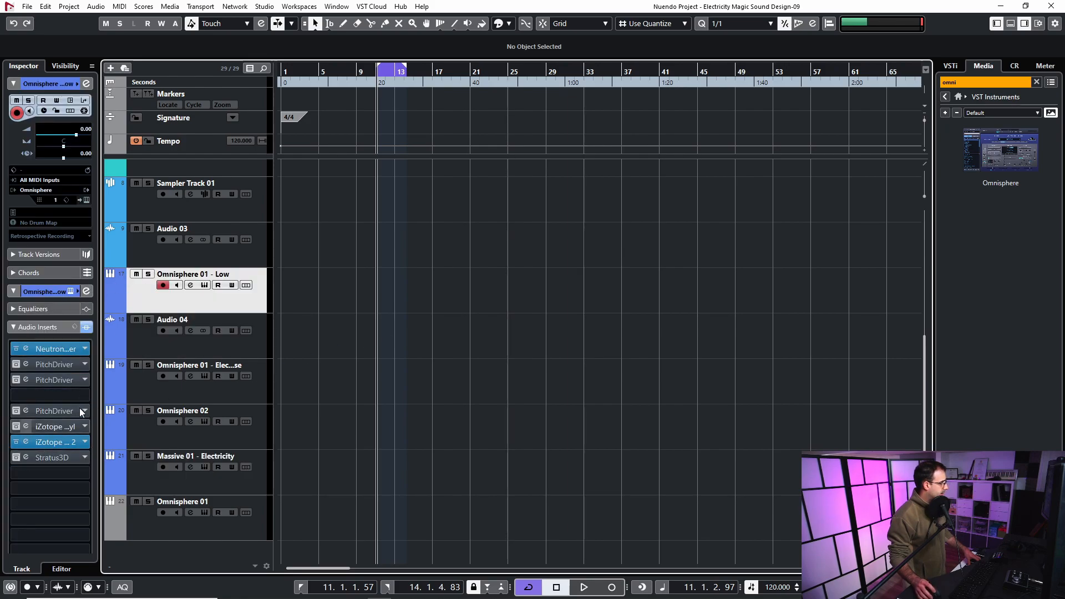
{"action": "left_click", "coordinate": [143, 393]}
{"action": "left_click", "coordinate": [145, 428]}
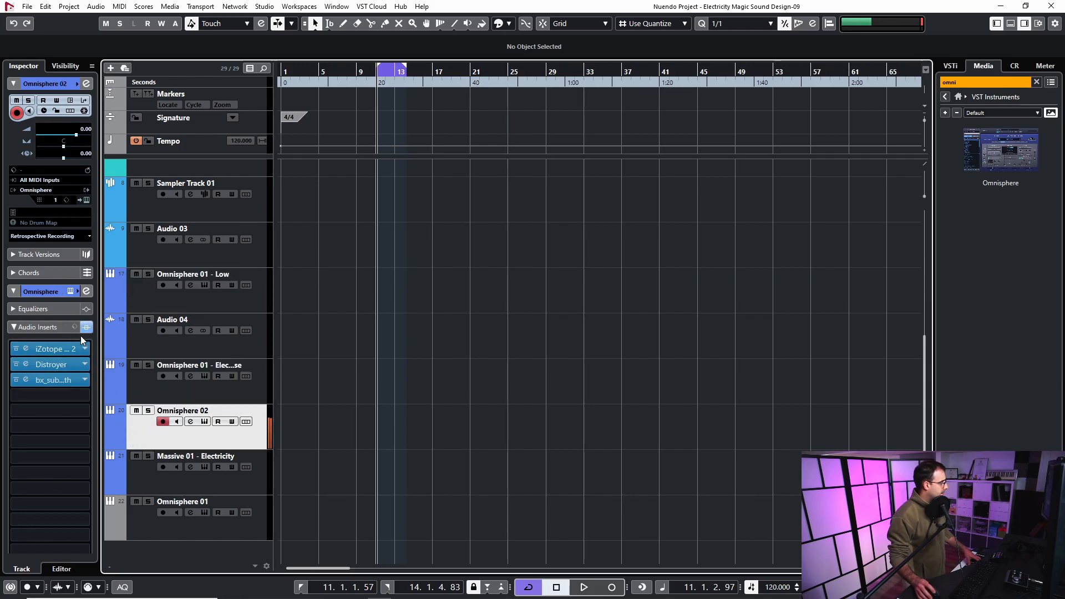
Open Omnisphere 02's instrument and compare its sound with all audio inserts bypassed and active.
{"action": "left_click", "coordinate": [85, 200]}
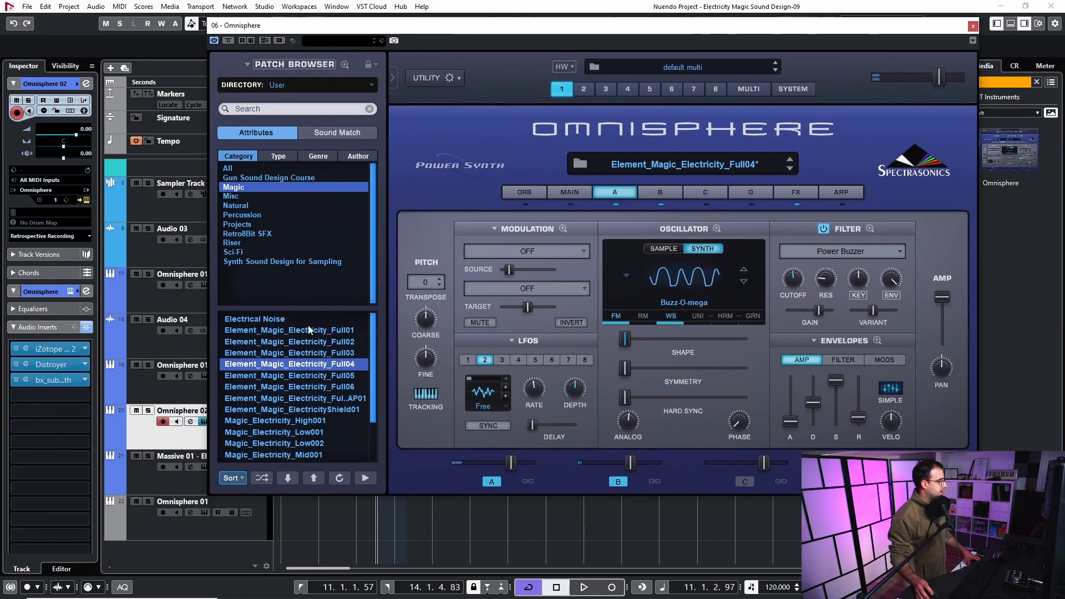
{"action": "left_click", "coordinate": [87, 327]}
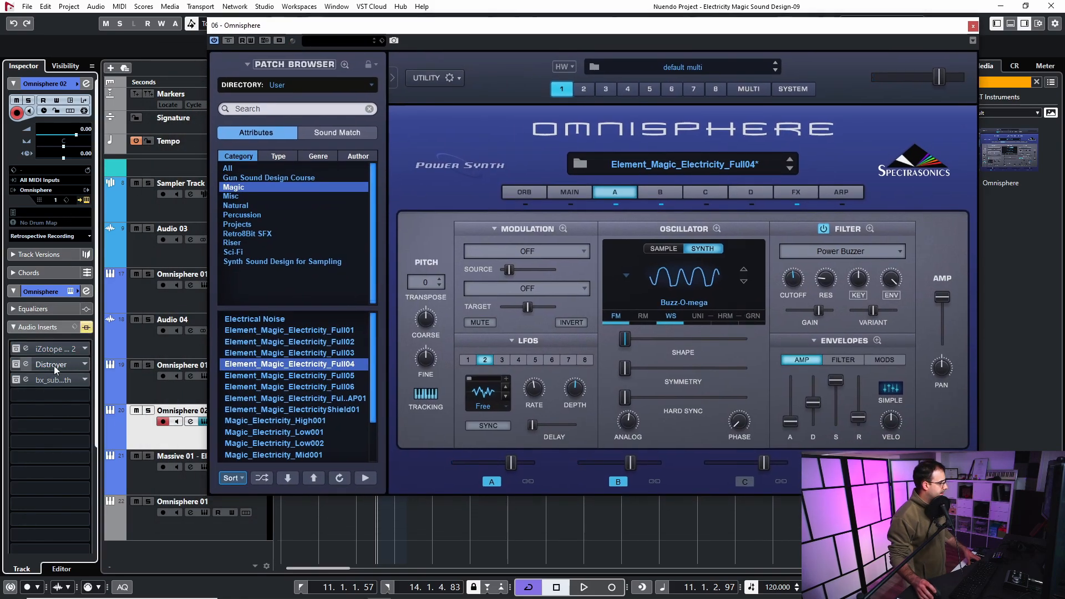
{"action": "left_click", "coordinate": [88, 327]}
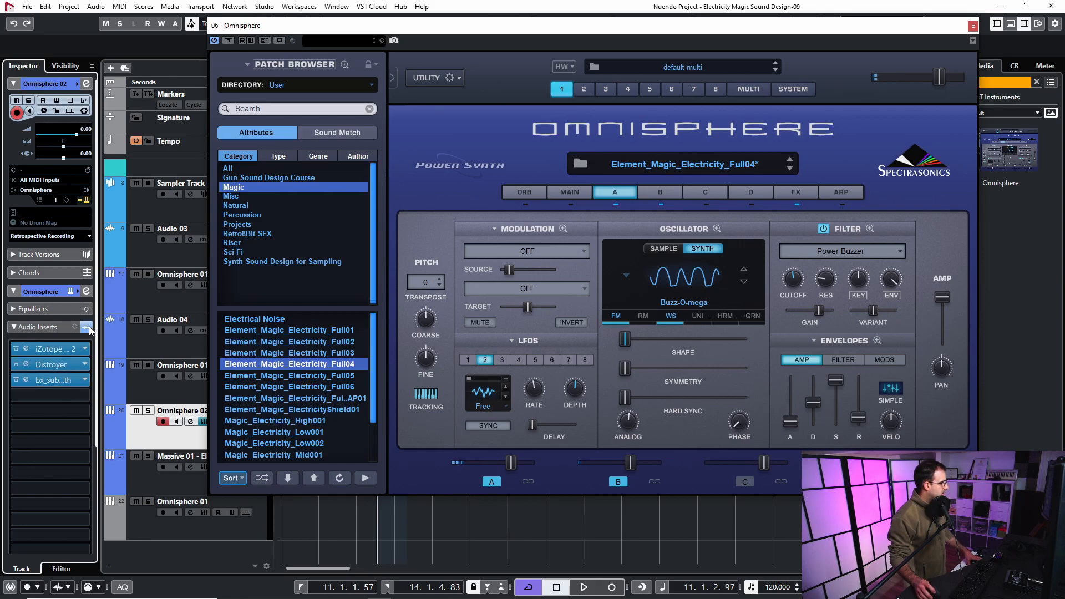
{"action": "left_click", "coordinate": [88, 328]}
{"action": "left_click", "coordinate": [87, 327]}
Shift the overall mix of Omnisphere 02's iZotope Trash 2 insert slightly toward wet.
{"action": "left_click", "coordinate": [47, 349]}
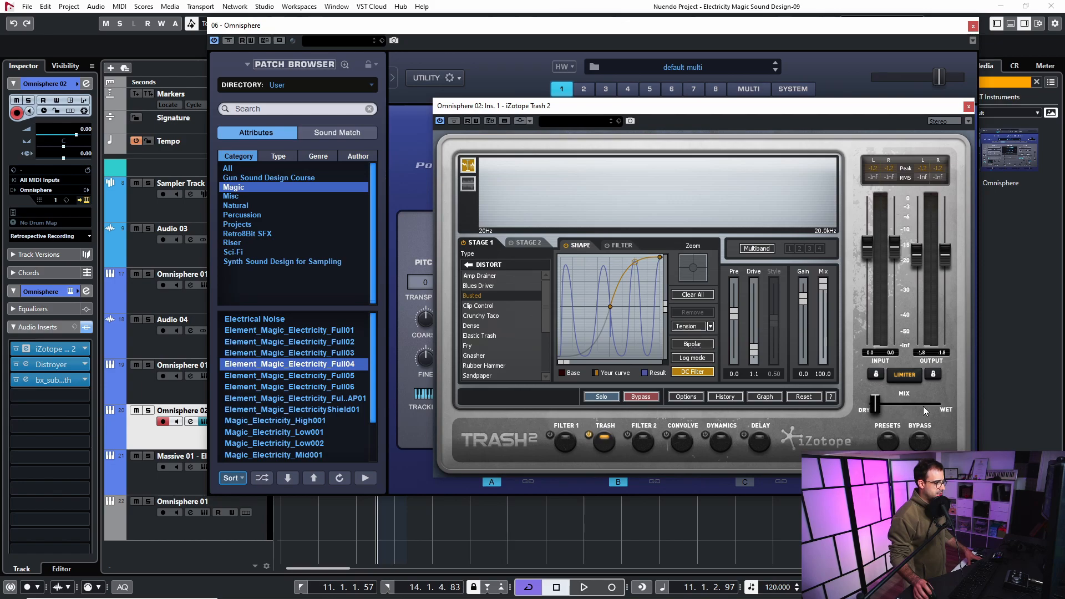
{"action": "mouse_move", "coordinate": [876, 404]}
{"action": "left_mouse_down"}
{"action": "mouse_move", "coordinate": [923, 399]}
{"action": "mouse_move", "coordinate": [880, 398]}
{"action": "left_mouse_up"}
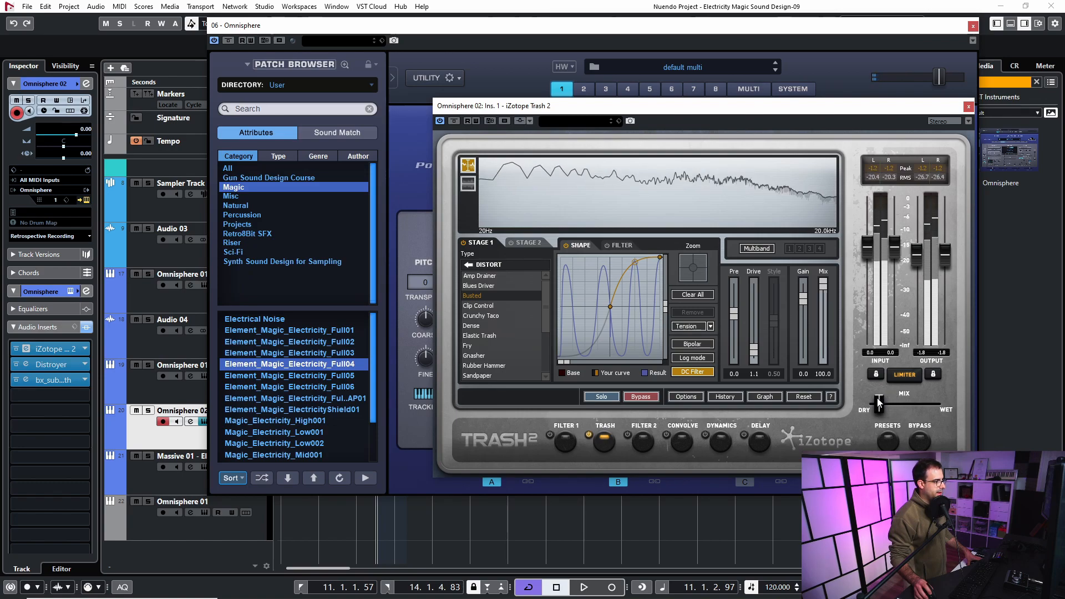
Compare the sound with Omnisphere 02's Distroyer insert bypassed and active, and close the Distroyer and Trash 2 windows.
{"action": "left_click", "coordinate": [47, 365]}
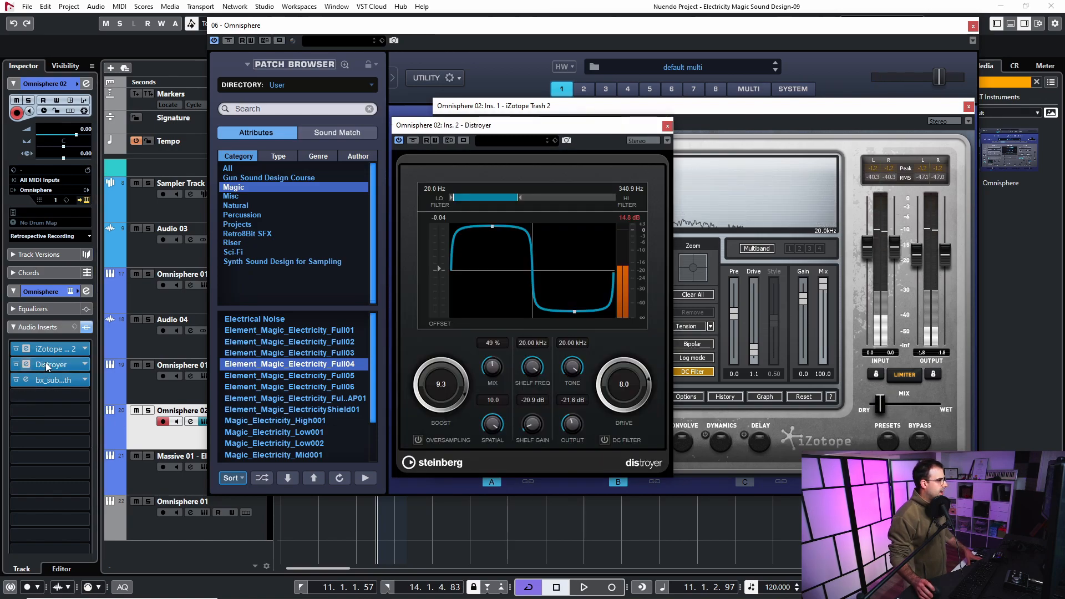
{"action": "left_click_drag", "start_coordinate": [536, 132], "coordinate": [685, 117]}
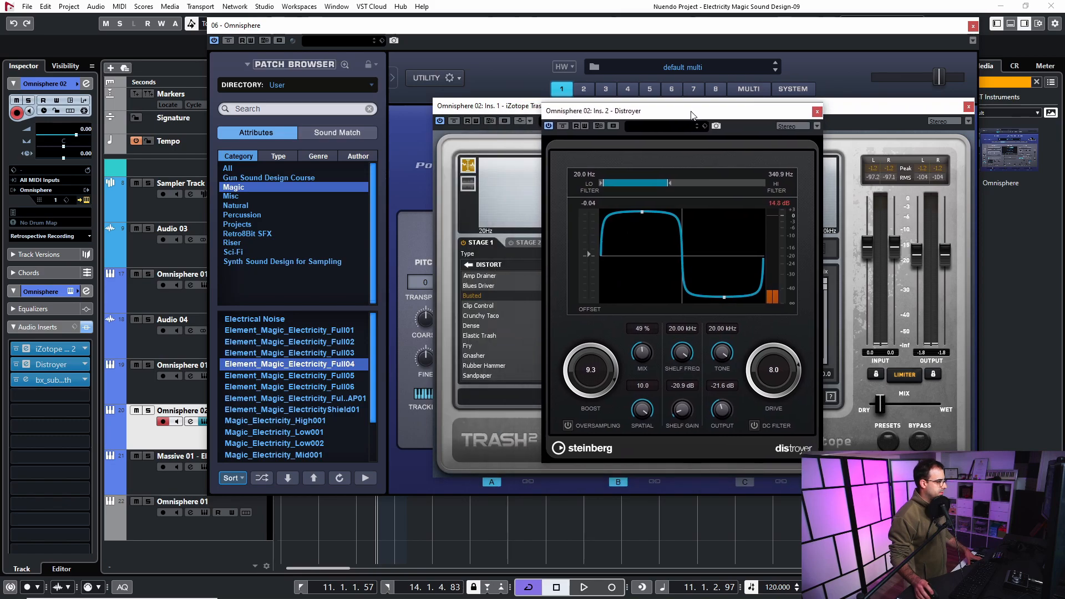
{"action": "left_click", "coordinate": [563, 127]}
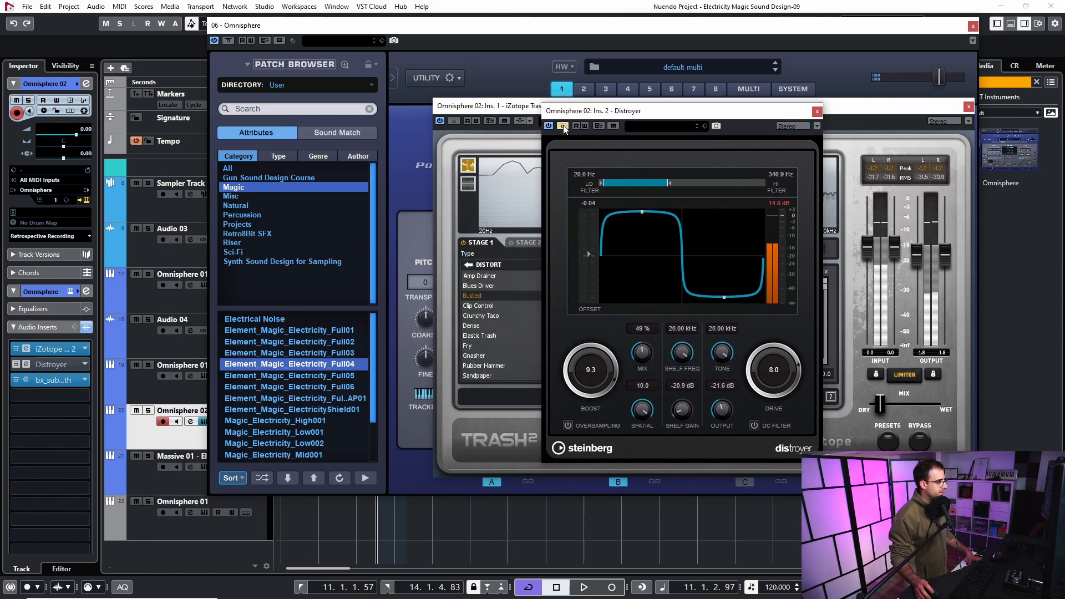
{"action": "left_click", "coordinate": [563, 127]}
{"action": "left_click", "coordinate": [564, 127]}
{"action": "left_click", "coordinate": [563, 128]}
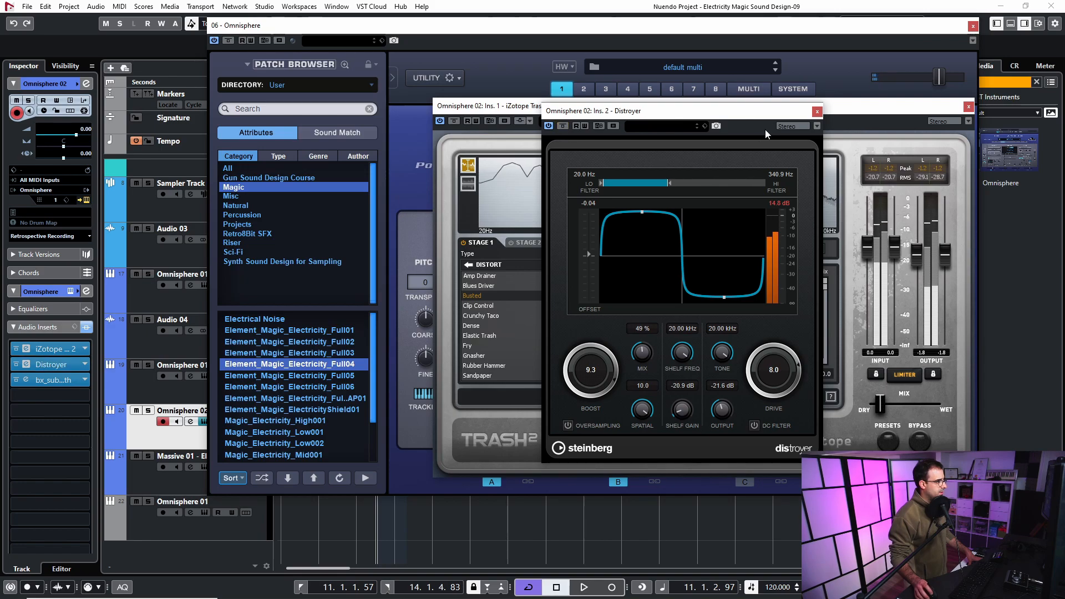
{"action": "left_click", "coordinate": [818, 112]}
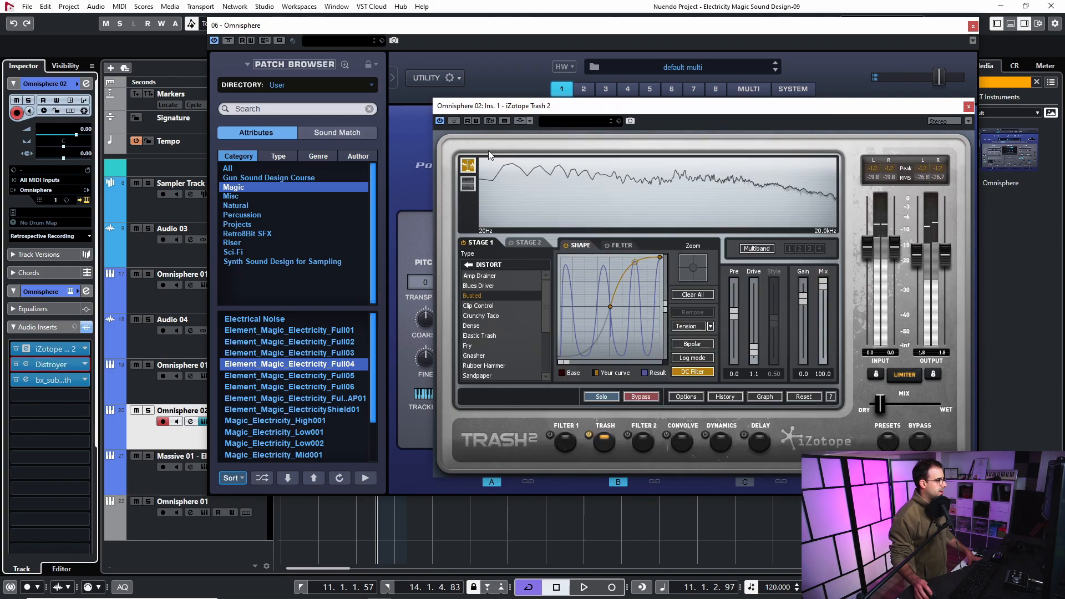
{"action": "left_click", "coordinate": [969, 107]}
Compare the stored settings of Omnisphere 02's bx_subsynth insert, return to setting A, and close the plug-in and instrument windows.
{"action": "left_click", "coordinate": [52, 380]}
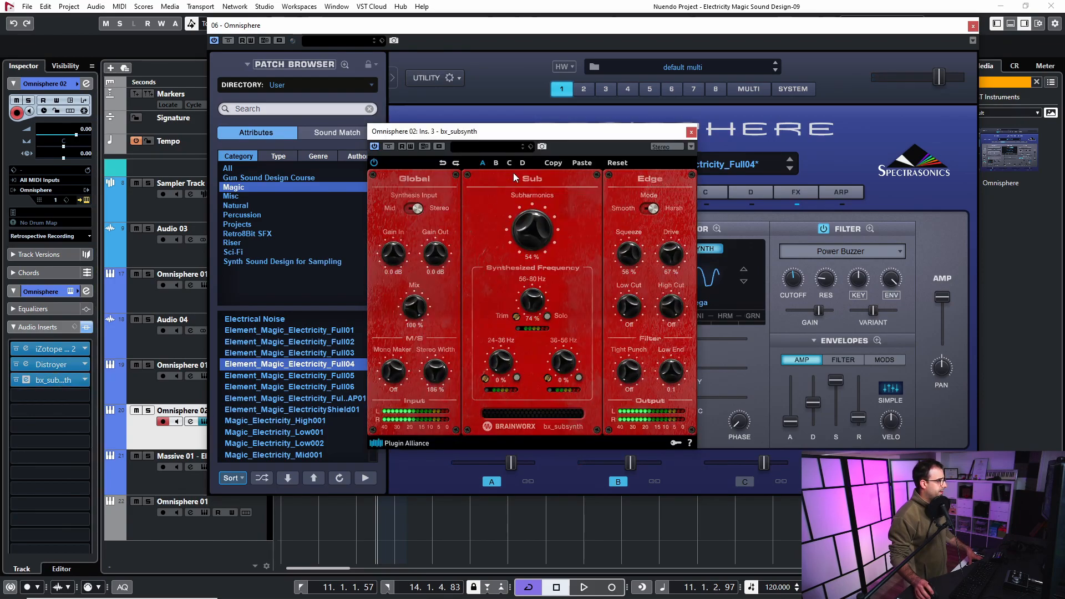
{"action": "left_click_drag", "start_coordinate": [504, 131], "coordinate": [623, 143]}
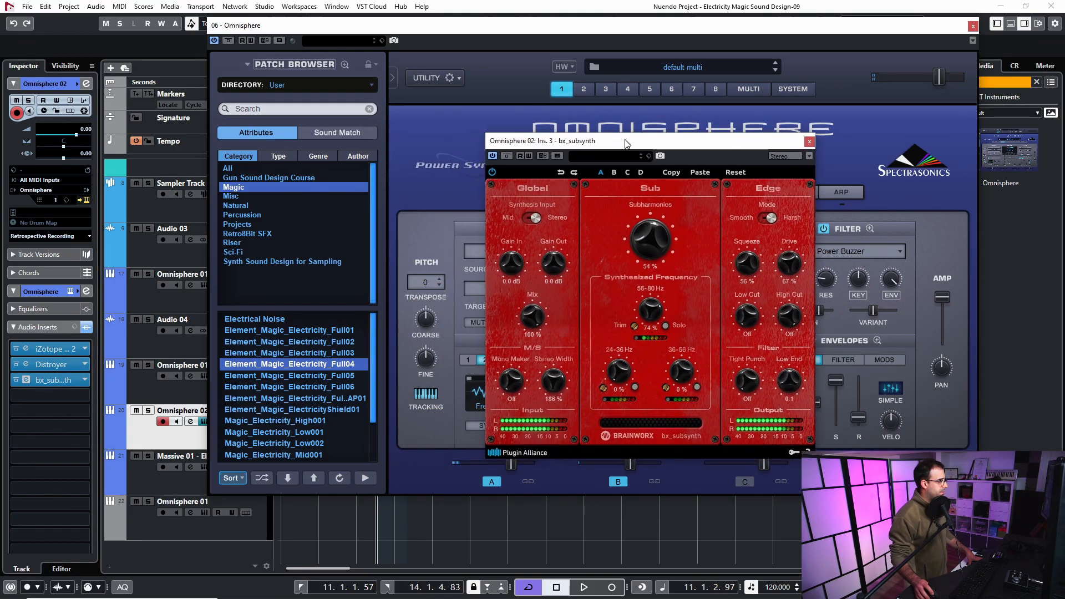
{"action": "left_click", "coordinate": [614, 175]}
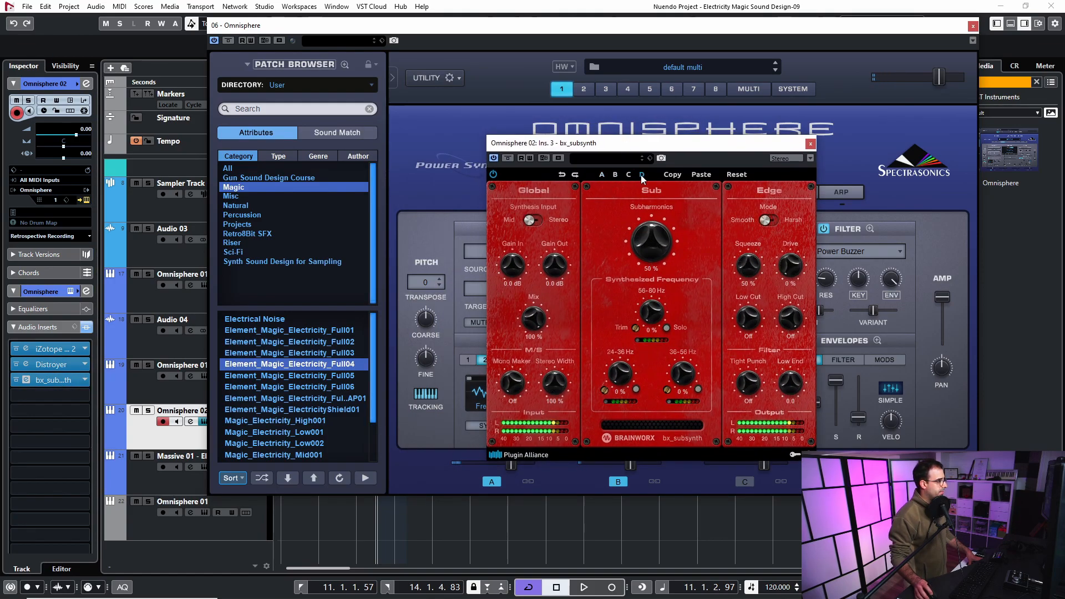
{"action": "left_click", "coordinate": [602, 175]}
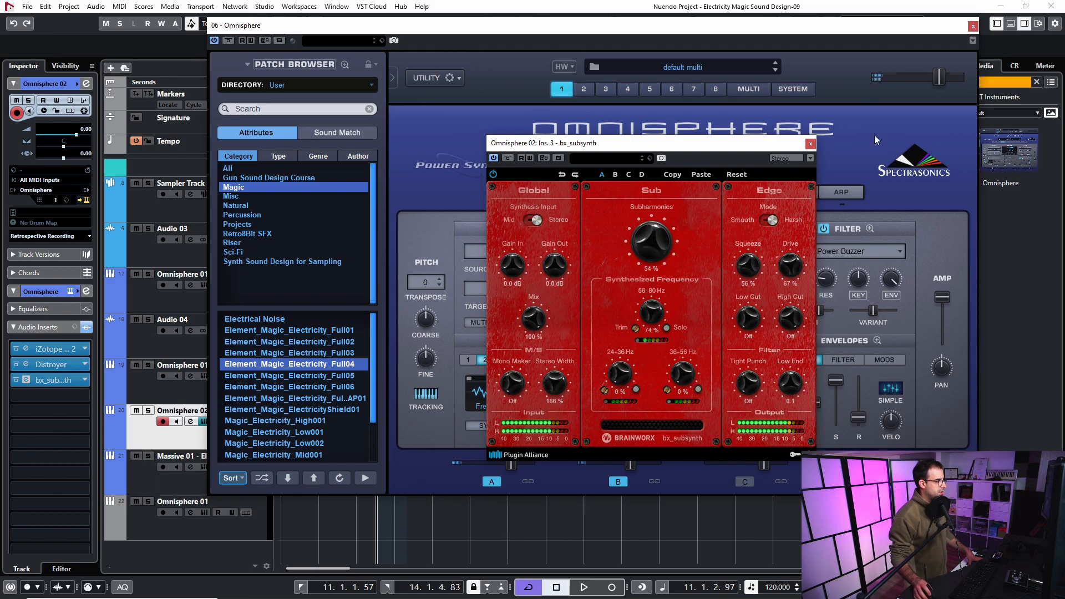
{"action": "left_click", "coordinate": [811, 145]}
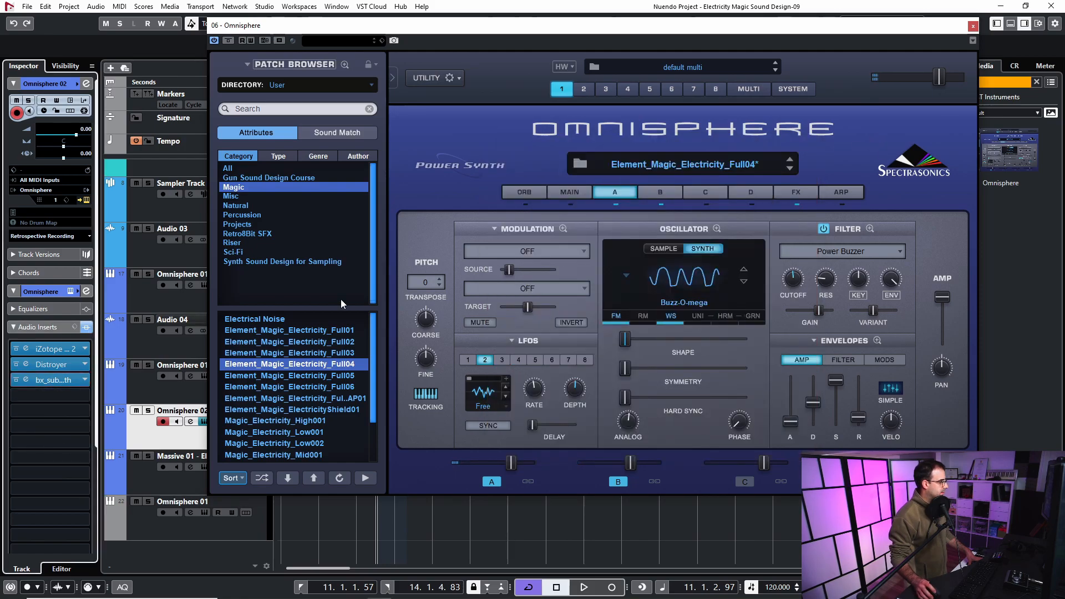
{"action": "left_click", "coordinate": [972, 27]}
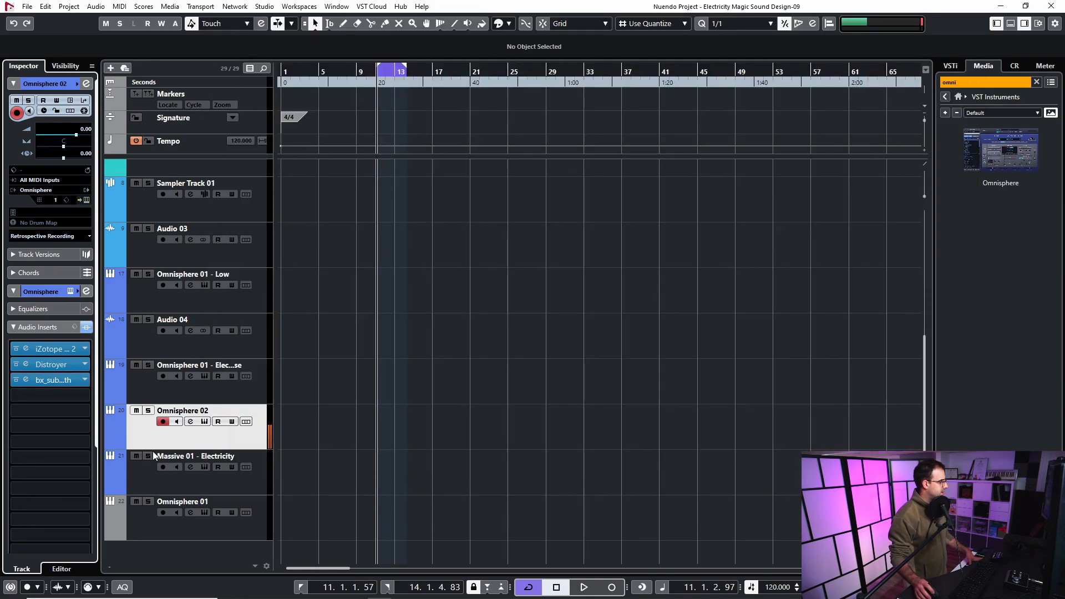
Compare Omnisphere 02 again with its whole insert chain bypassed and active, leaving the inserts on.
{"action": "left_click", "coordinate": [86, 328]}
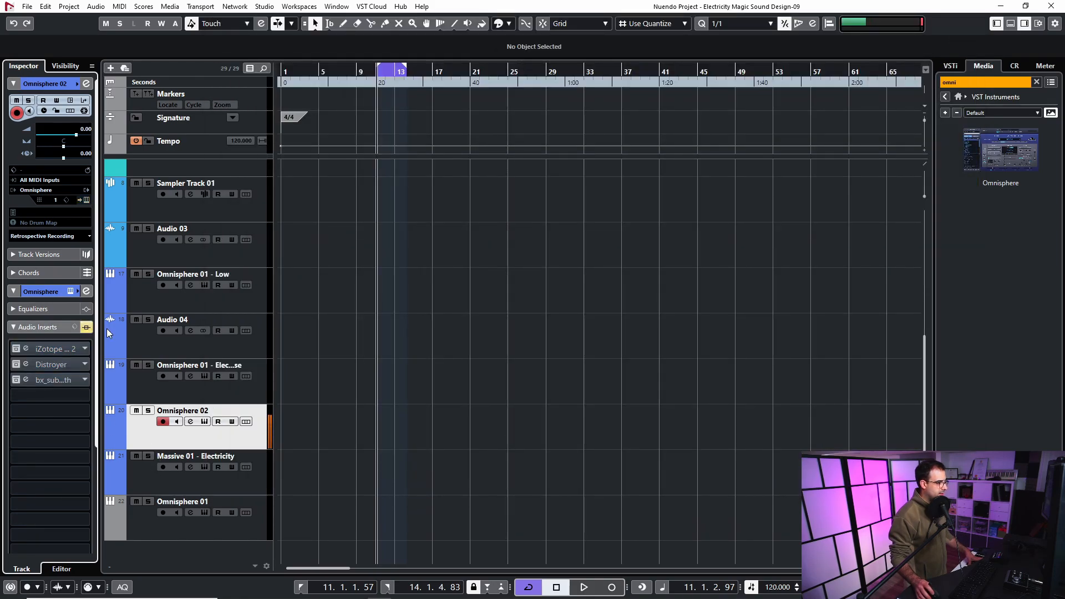
{"action": "left_click", "coordinate": [86, 328]}
{"action": "left_click", "coordinate": [86, 328]}
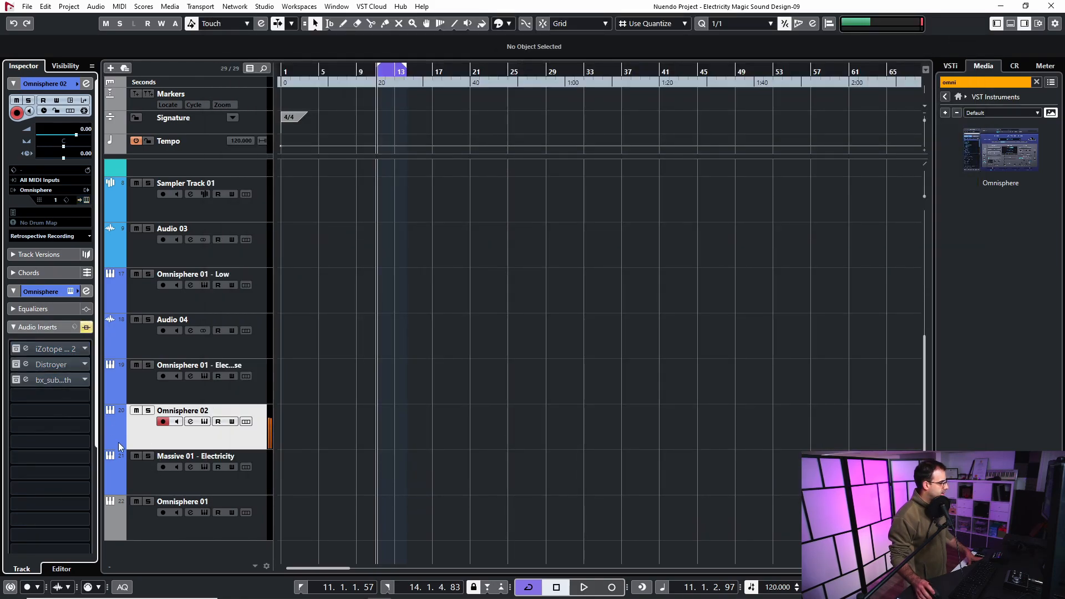
{"action": "left_click", "coordinate": [86, 328]}
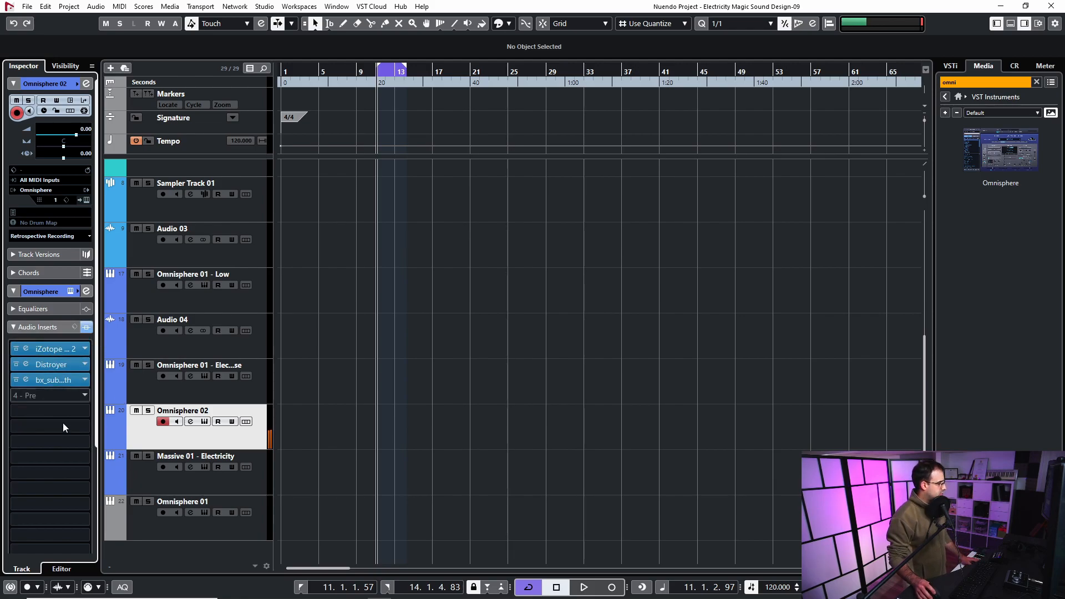
Check the iZotope Trash 2 and Neutron 2 Compressor settings on the Massive 01 - Electricity track, and close both windows.
{"action": "left_click", "coordinate": [149, 478]}
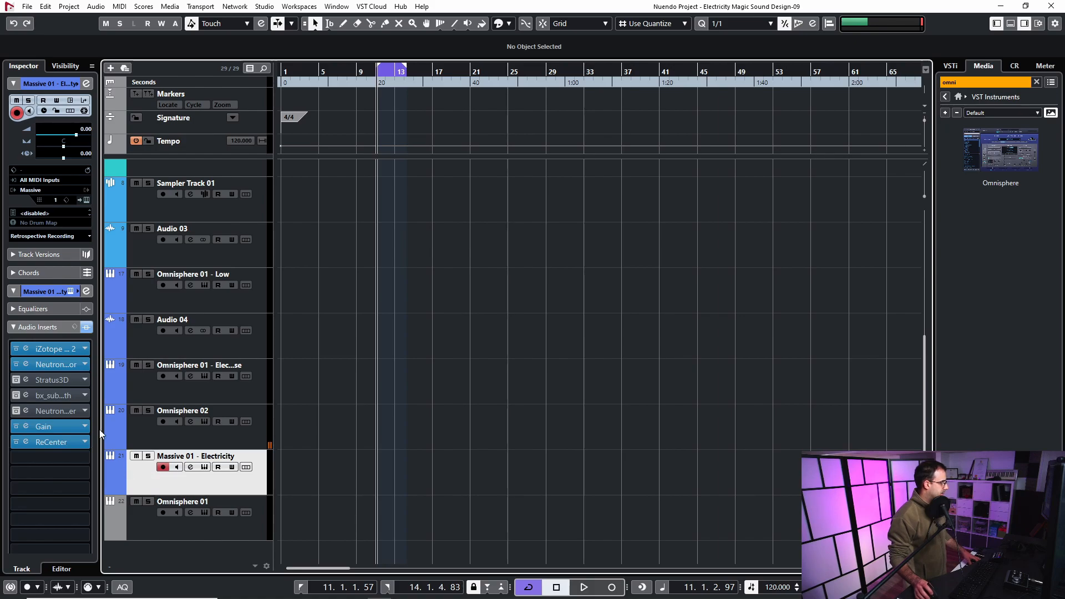
{"action": "left_click", "coordinate": [48, 347]}
{"action": "left_click", "coordinate": [52, 368]}
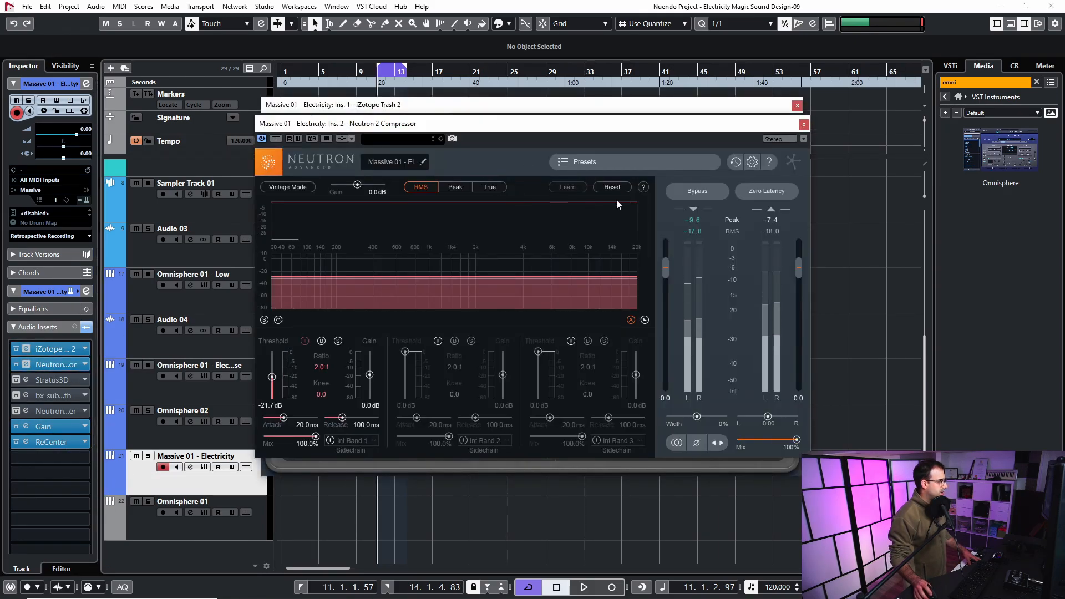
{"action": "left_click", "coordinate": [804, 124]}
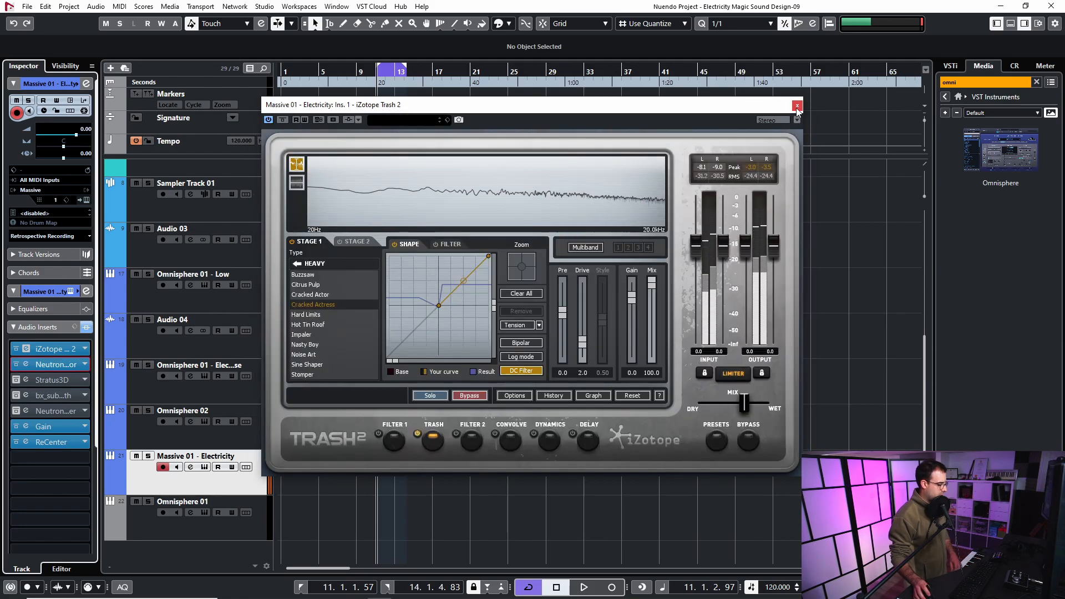
{"action": "left_click", "coordinate": [797, 105]}
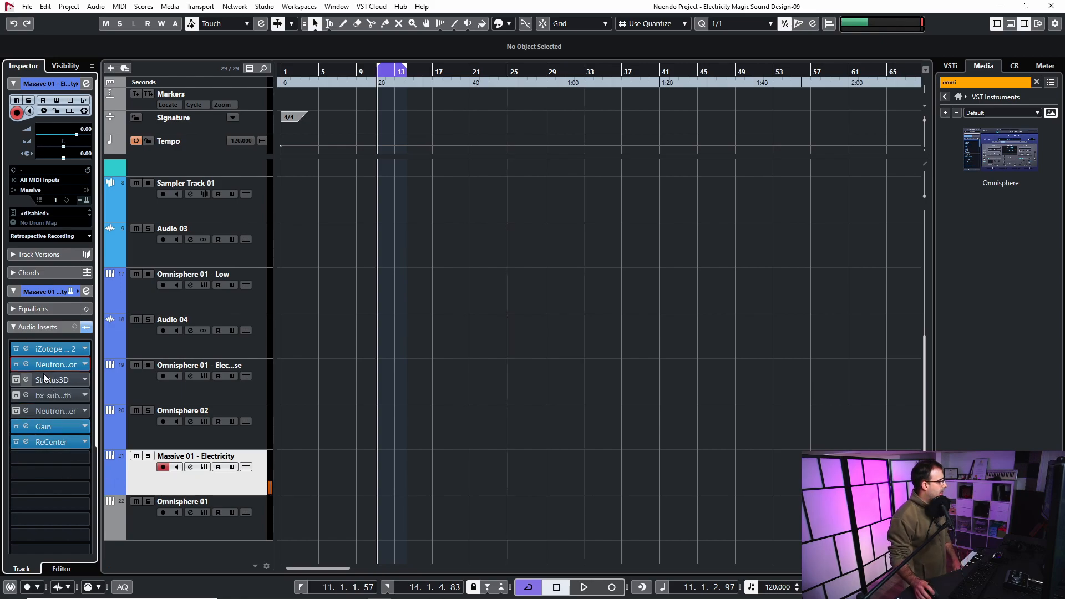
Check the Gain and ReCenter inserts on the Massive 01 - Electricity track, and close their windows.
{"action": "left_click", "coordinate": [26, 426]}
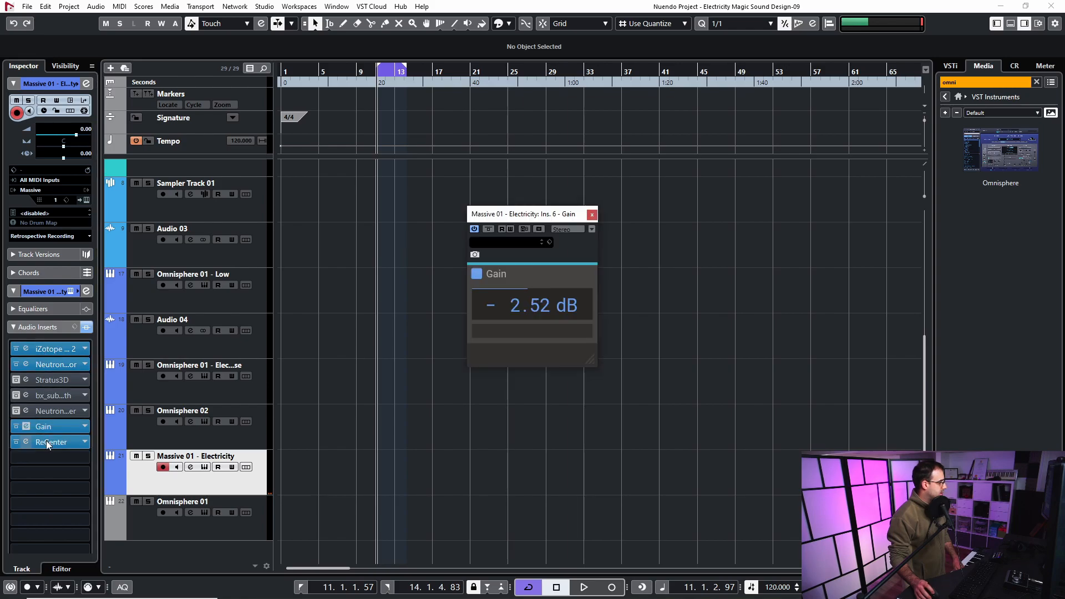
{"action": "left_click", "coordinate": [26, 442]}
{"action": "left_click", "coordinate": [703, 167]}
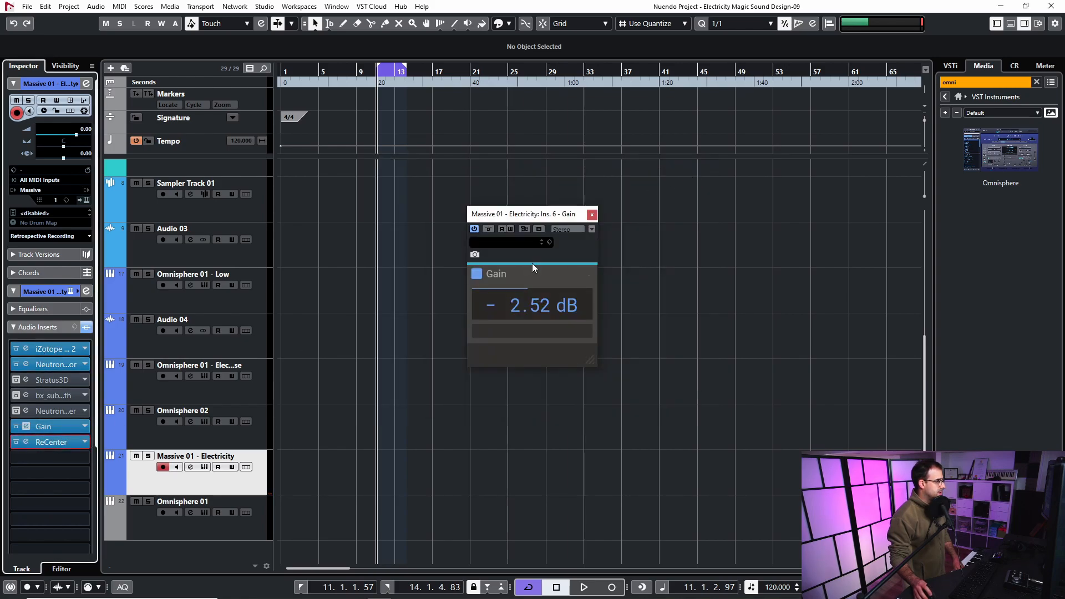
{"action": "left_click", "coordinate": [591, 215]}
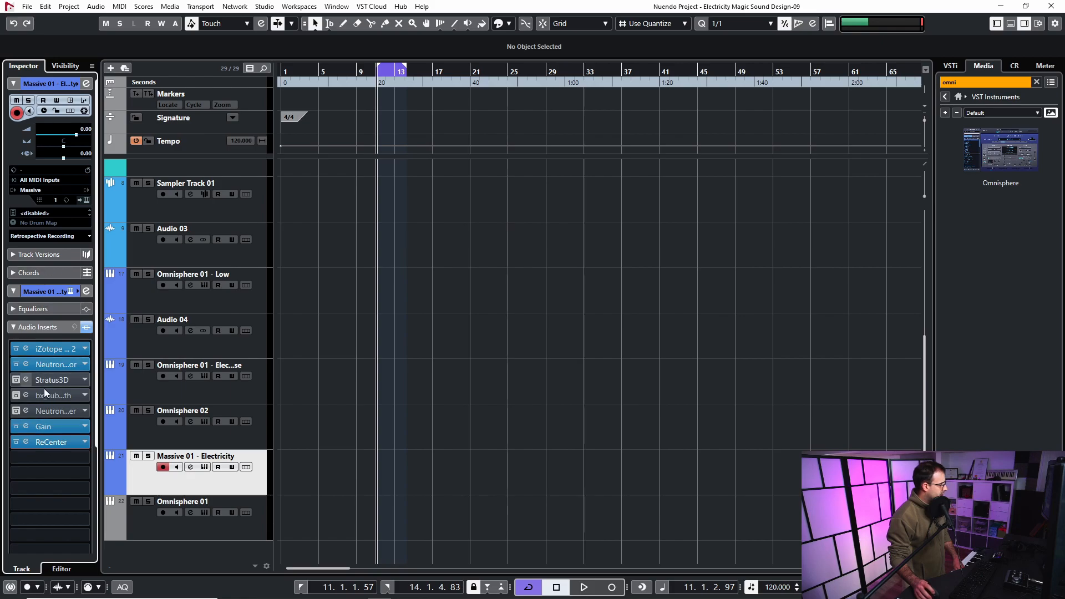
Review the Massive track's Trash 2 distortion and Neutron compressor once more, closing each window.
{"action": "left_click", "coordinate": [49, 351]}
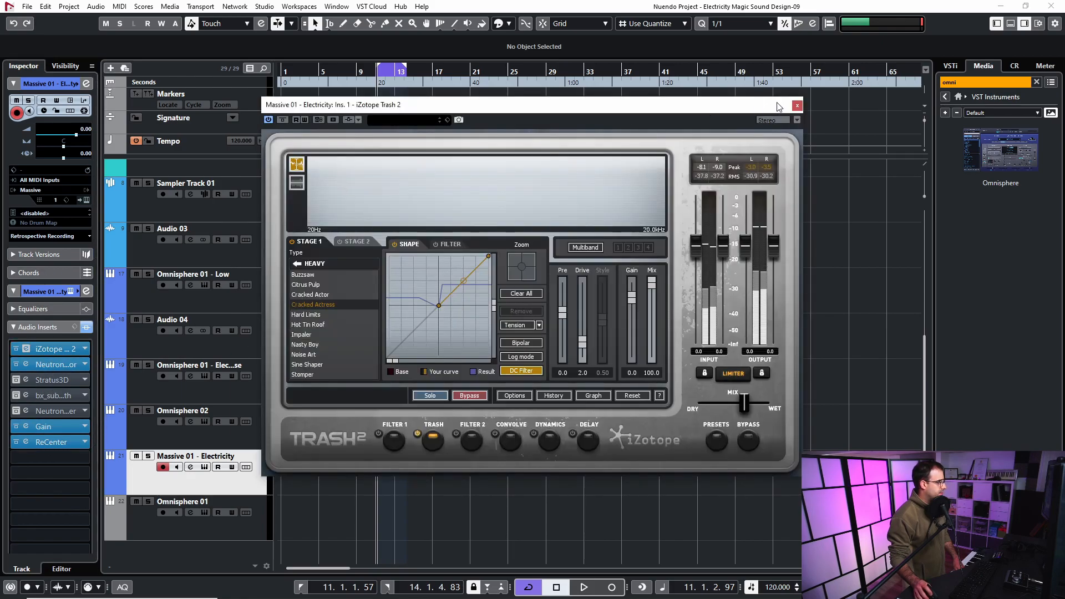
{"action": "left_click", "coordinate": [797, 106]}
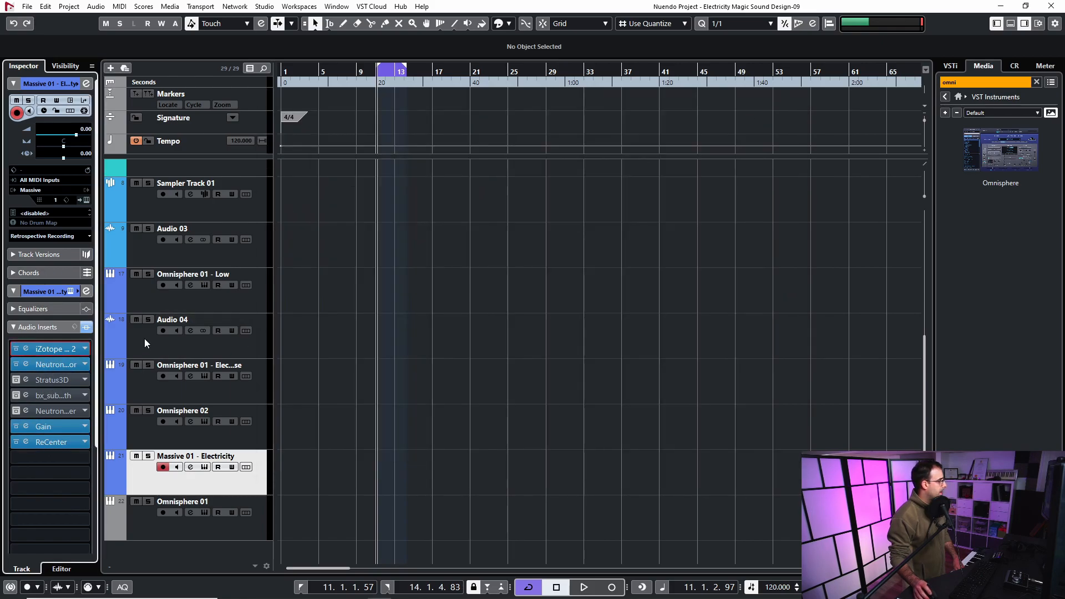
{"action": "left_click", "coordinate": [49, 364]}
{"action": "left_click", "coordinate": [804, 124]}
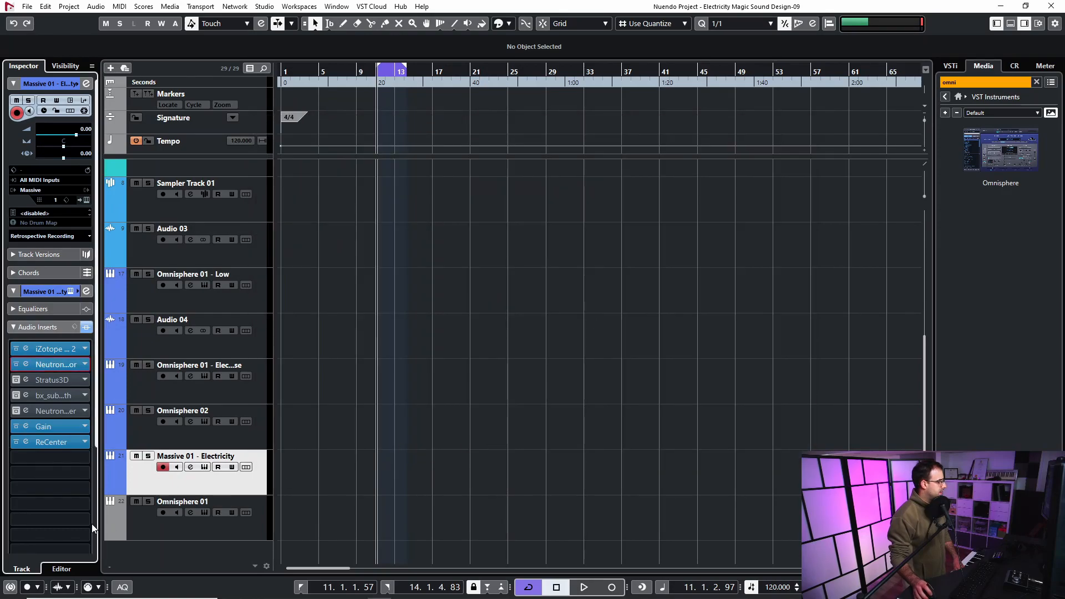
Go through the Omnisphere 01 tracks' inserts, ending with the Omnisphere 01 electricity track selected.
{"action": "left_click", "coordinate": [149, 523]}
{"action": "left_click", "coordinate": [158, 299]}
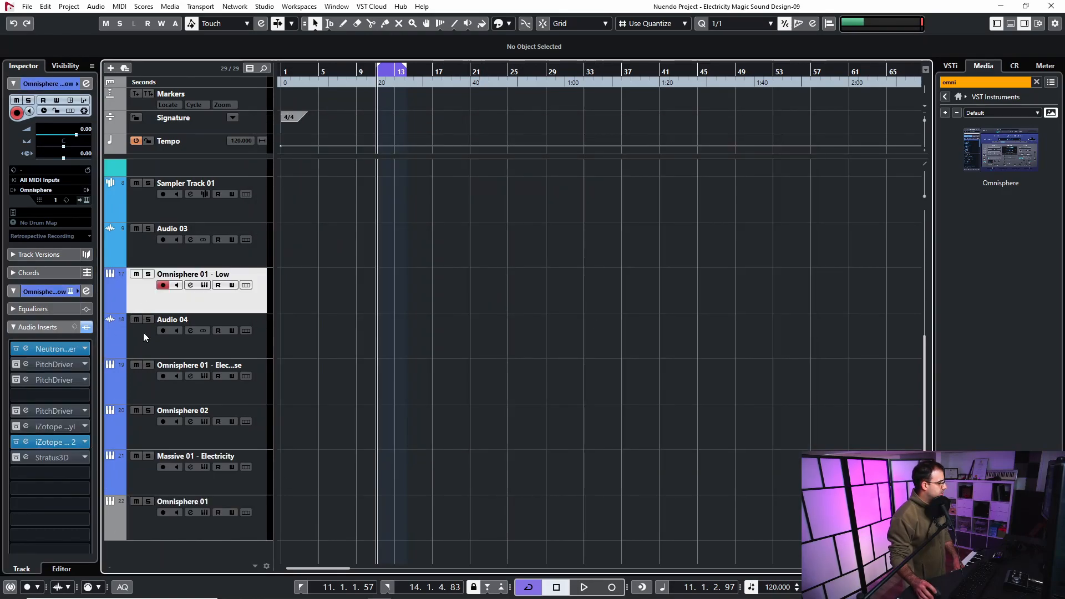
{"action": "left_click", "coordinate": [148, 393]}
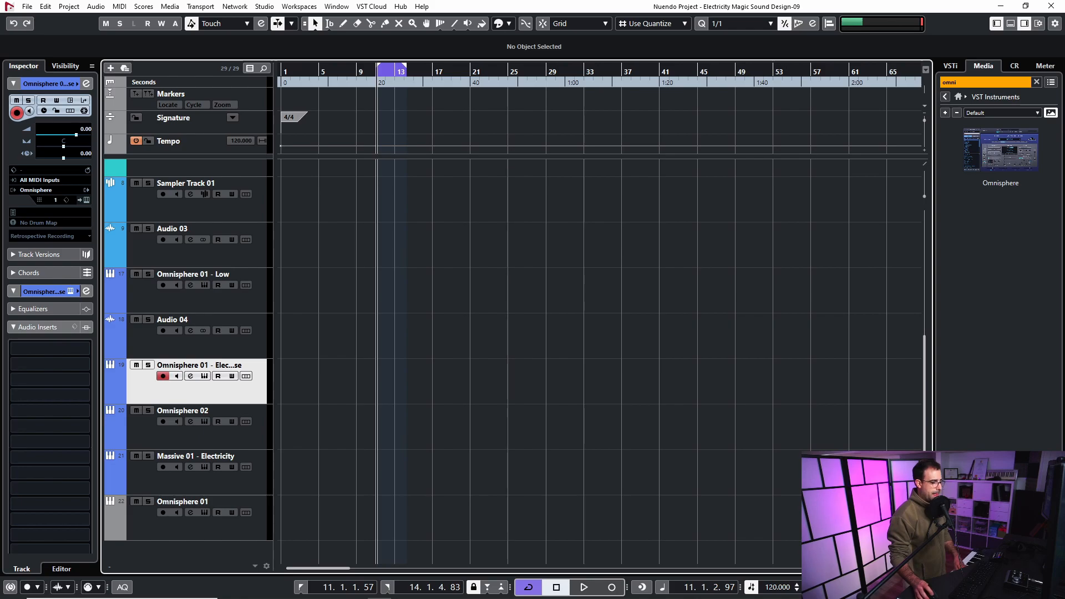